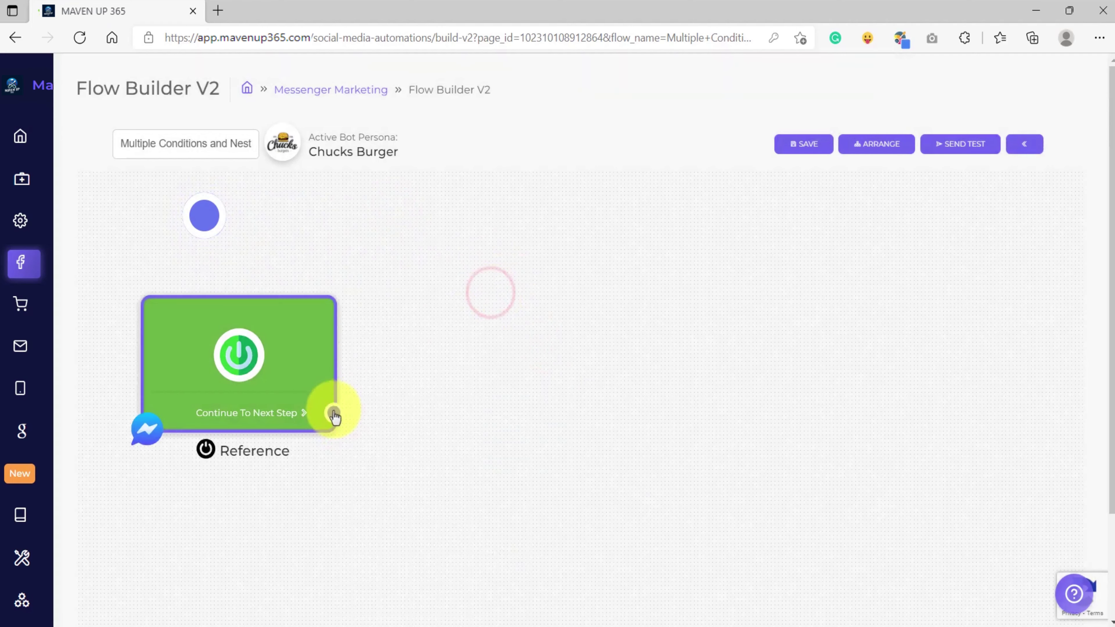
Step: Rename the text block after Reference as Start and set its message to "Hello {{first_name}}! Choose options below👇"
scroll(466, 252, "up", 3)
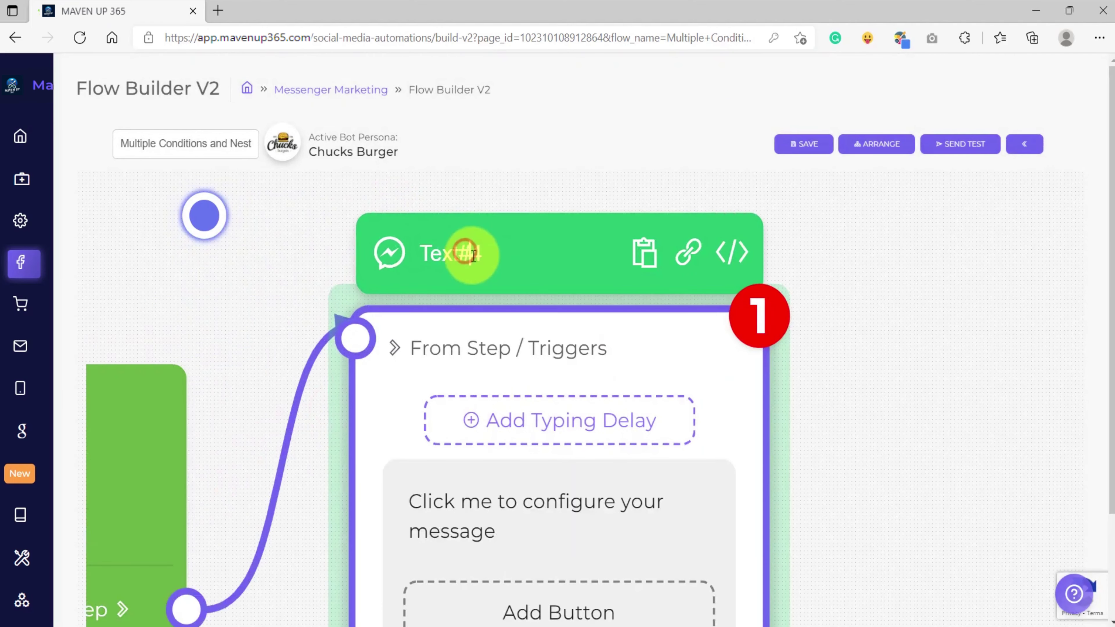
scroll(473, 256, "down", 3)
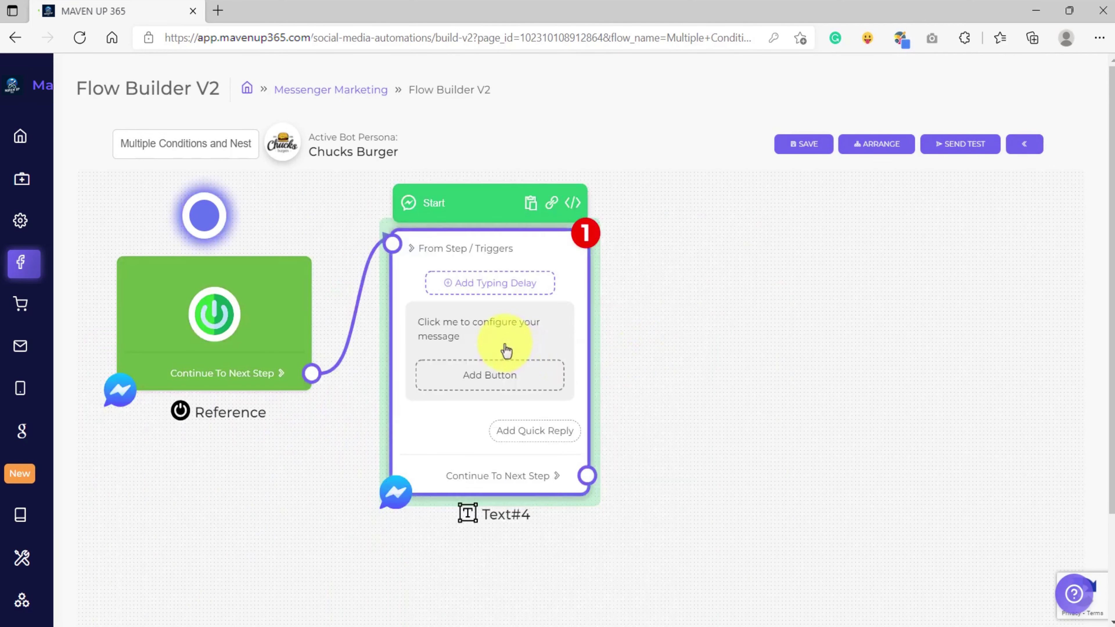
left_click(505, 342)
type("Hello {{first_name}}!  Choose options below👇")
left_click_drag(602, 347, 443, 311)
left_click(505, 347)
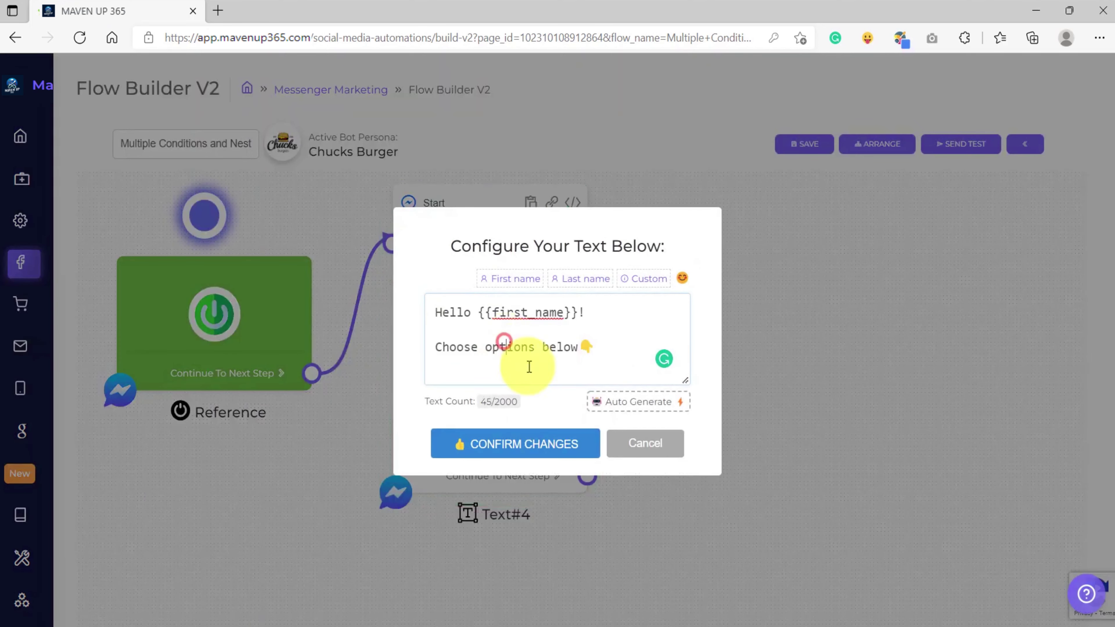
left_click(511, 445)
left_click_drag(646, 450, 521, 394)
Step: Add the quick replies Multiple Conditions and Conditions Nesting to the Start block, using the Next Step button type
left_click(442, 380)
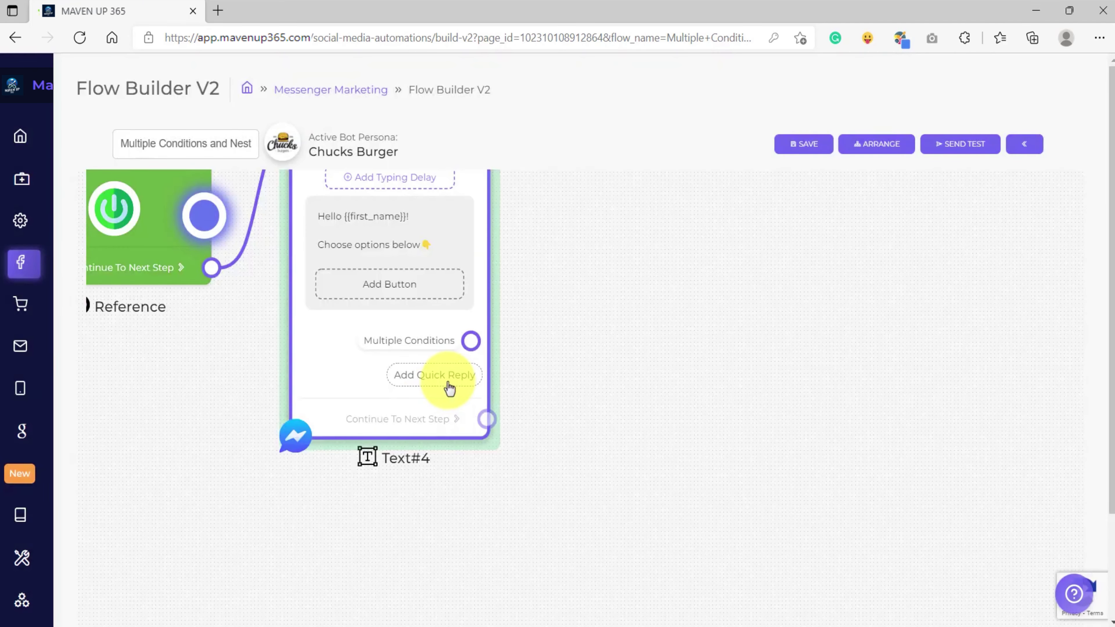
left_click(448, 380)
left_click(480, 349)
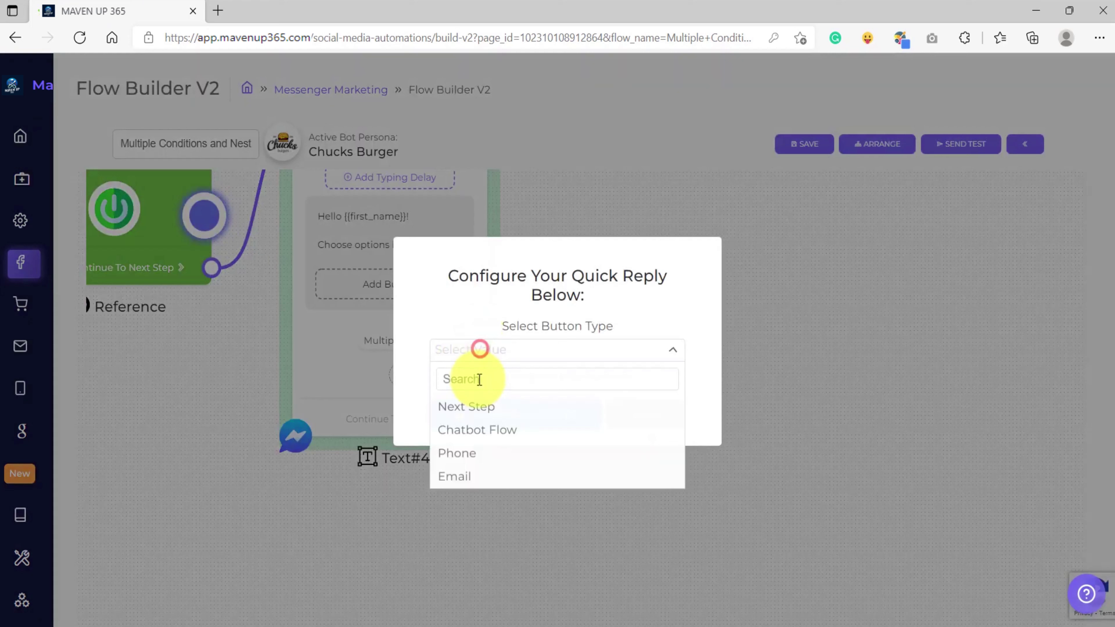
left_click(468, 406)
left_click(471, 390)
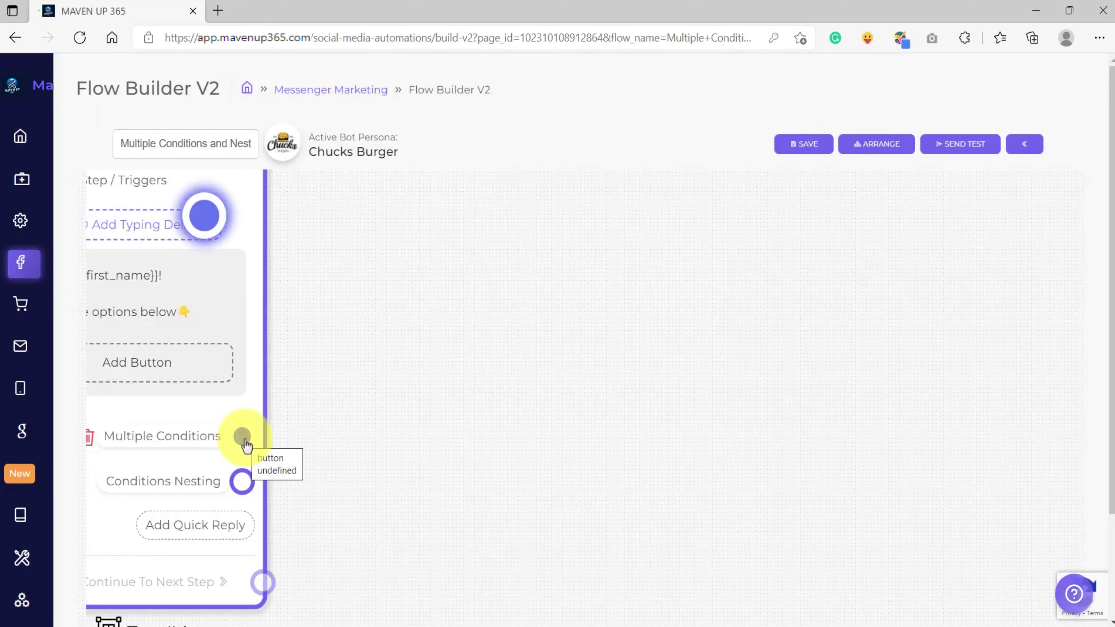
Step: Connect a new Condition block to the Multiple Conditions quick reply
left_click_drag(246, 443, 607, 250)
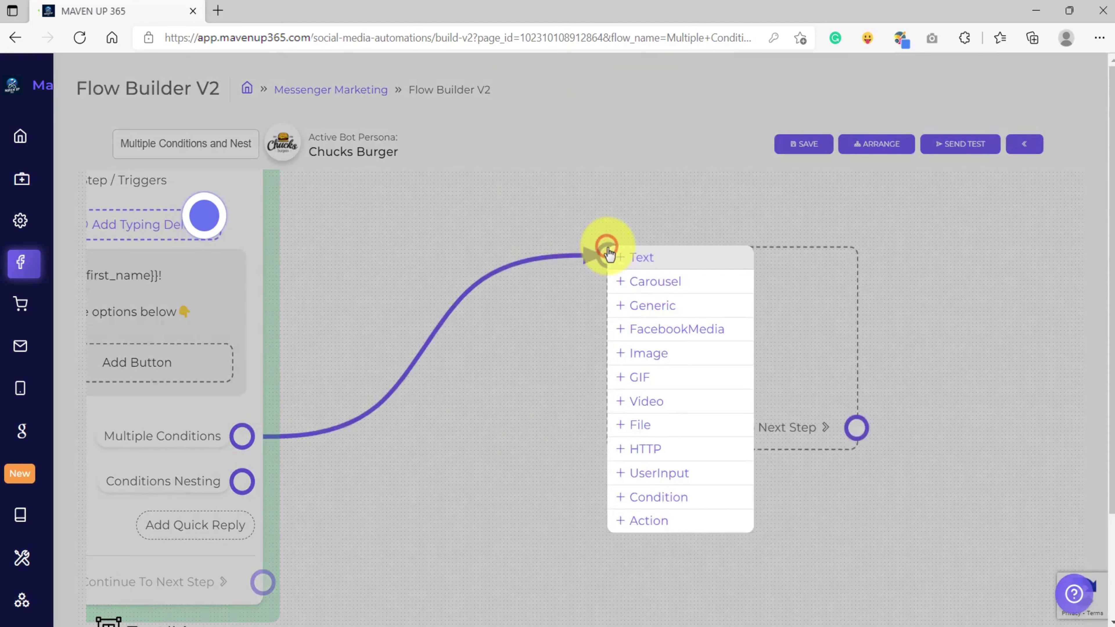
left_click(658, 494)
scroll(570, 448, "down", 4)
left_click_drag(366, 252, 385, 298)
left_click_drag(549, 367, 528, 301)
Step: Configure the block for Any One Of Conditions Met, with the conditions Tag is Buyer and Gender is Male
left_click(381, 537)
left_click(401, 313)
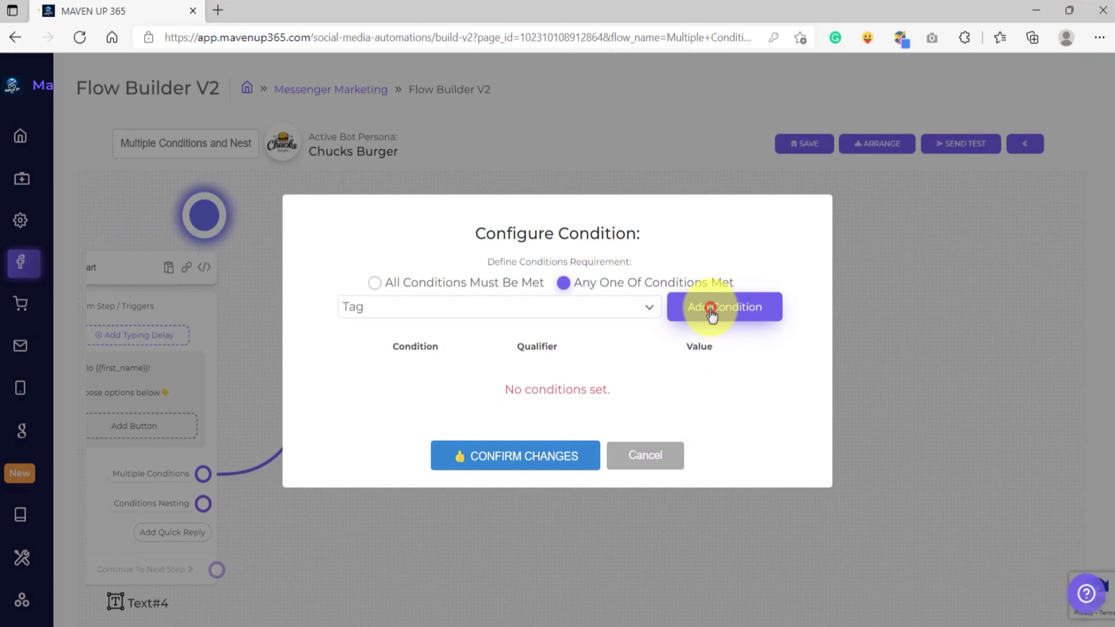
left_click(712, 313)
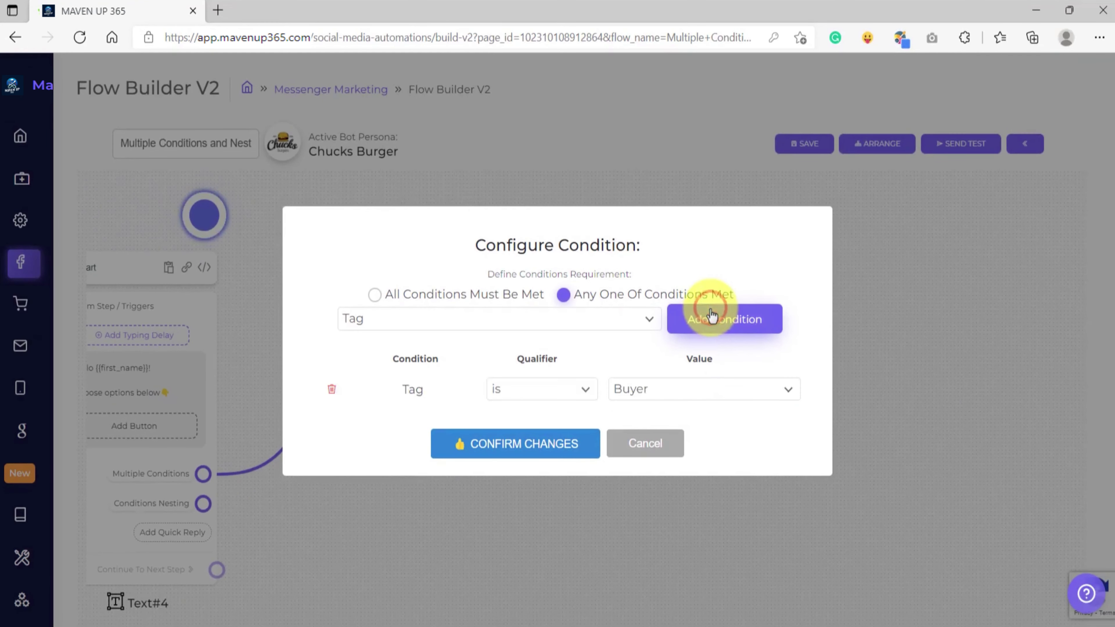
left_click(655, 403)
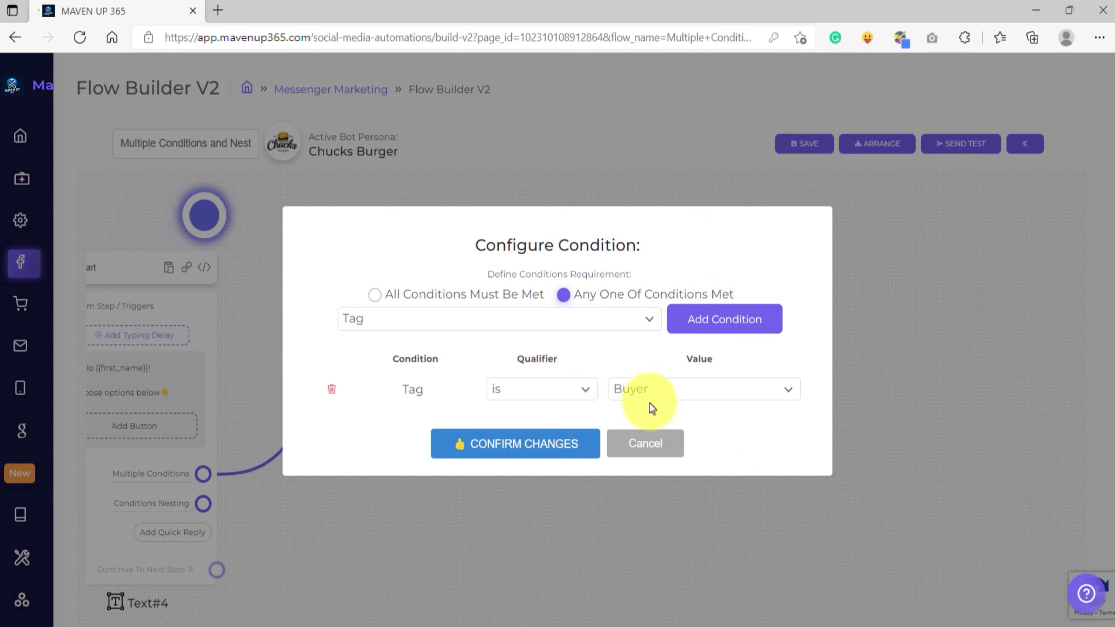
left_click(595, 328)
left_click(424, 450)
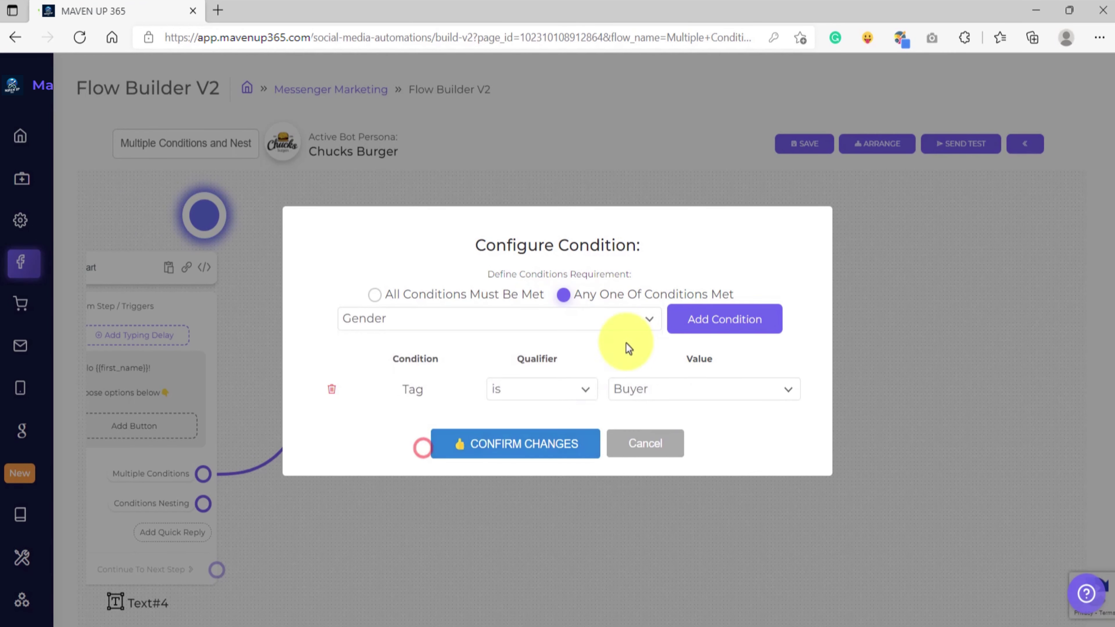
left_click(728, 313)
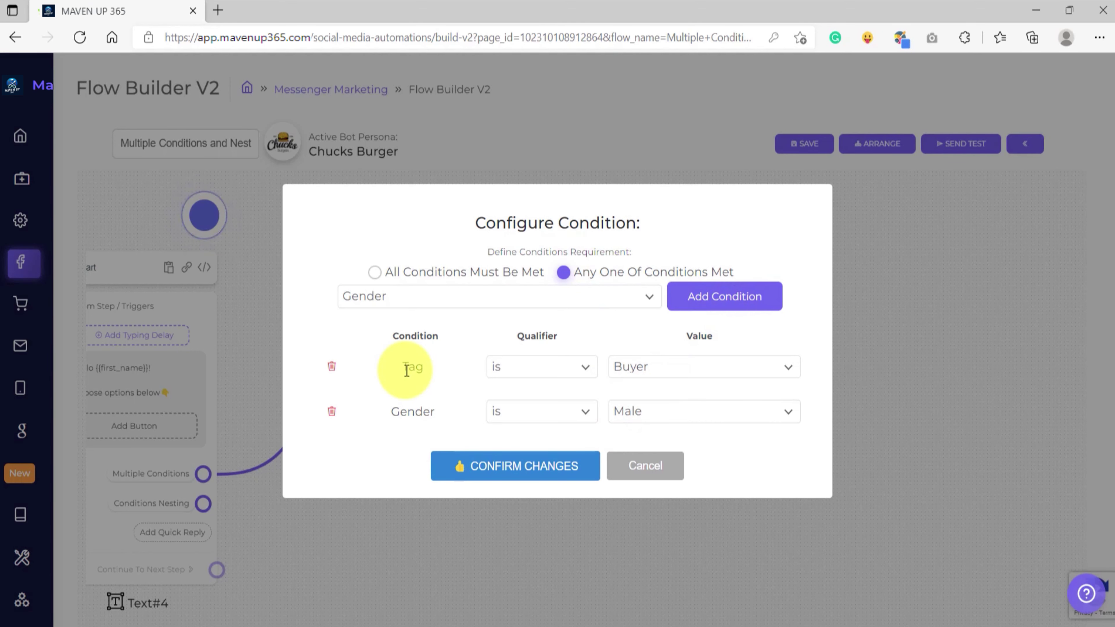
left_click(461, 465)
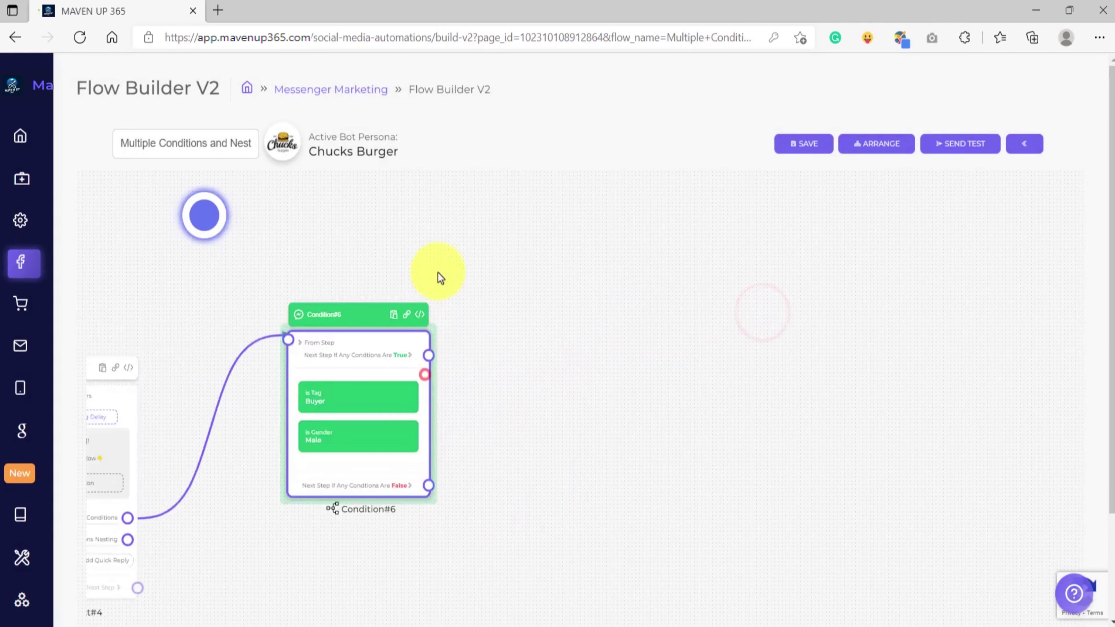
Step: Add a Text block on the True branch reading "Hey {{first_name}}! You are either a Male or you have a "Buyer" Tag"
left_click_drag(443, 307, 873, 274)
left_click(647, 327)
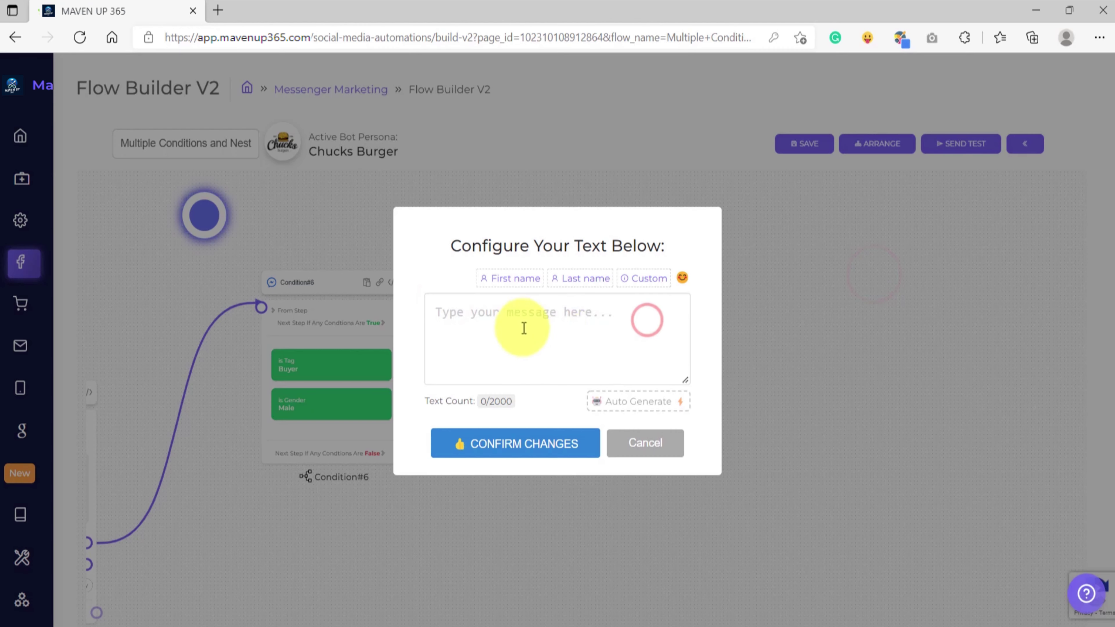
left_click(520, 325)
type("Hey {{first_name}}!  You are either a Male  or you have a \"Buyer\" Tag")
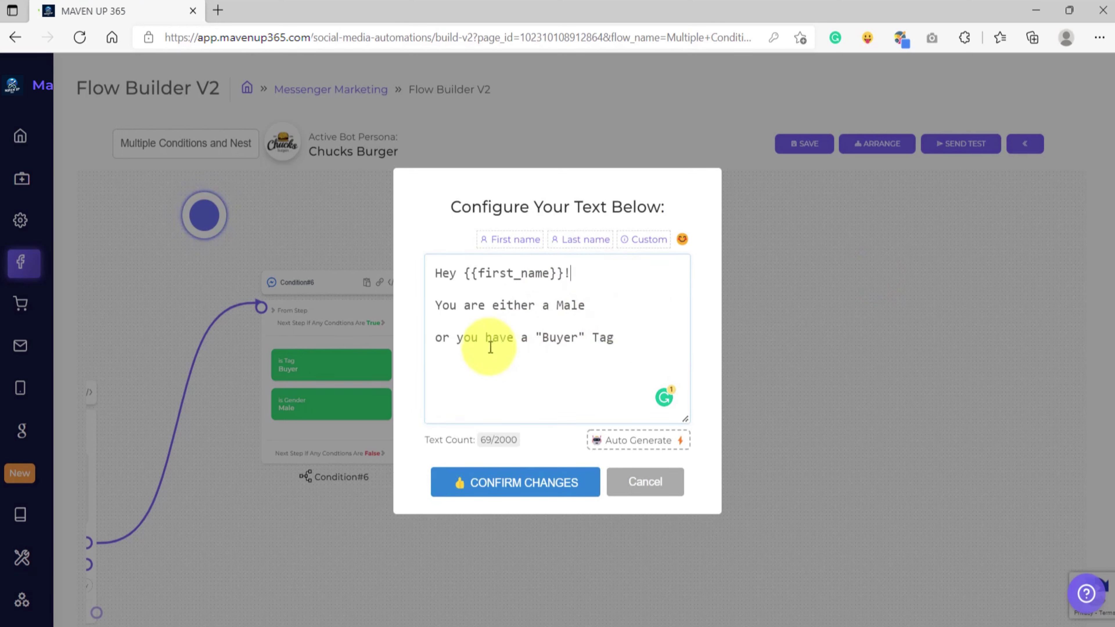
left_click(549, 492)
Step: Add a Text block on the False branch reading "Yoh {{first_name}}! You are not a male and you do not have a "Buyer" tag"
left_click_drag(426, 382, 505, 455)
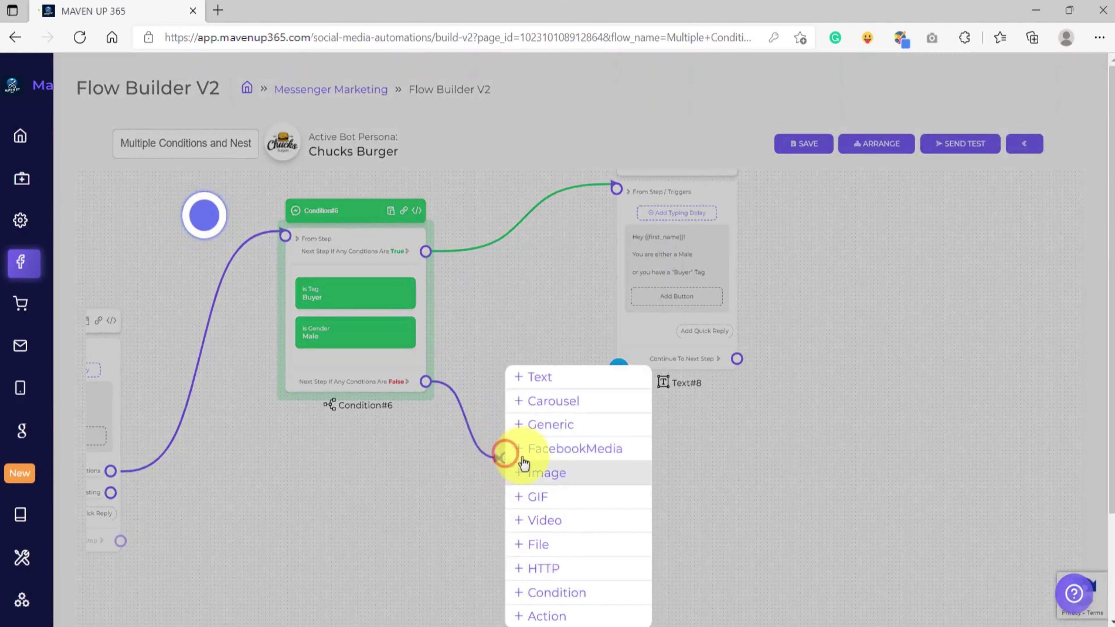
left_click(547, 386)
left_click_drag(671, 338, 450, 268)
left_click(551, 315)
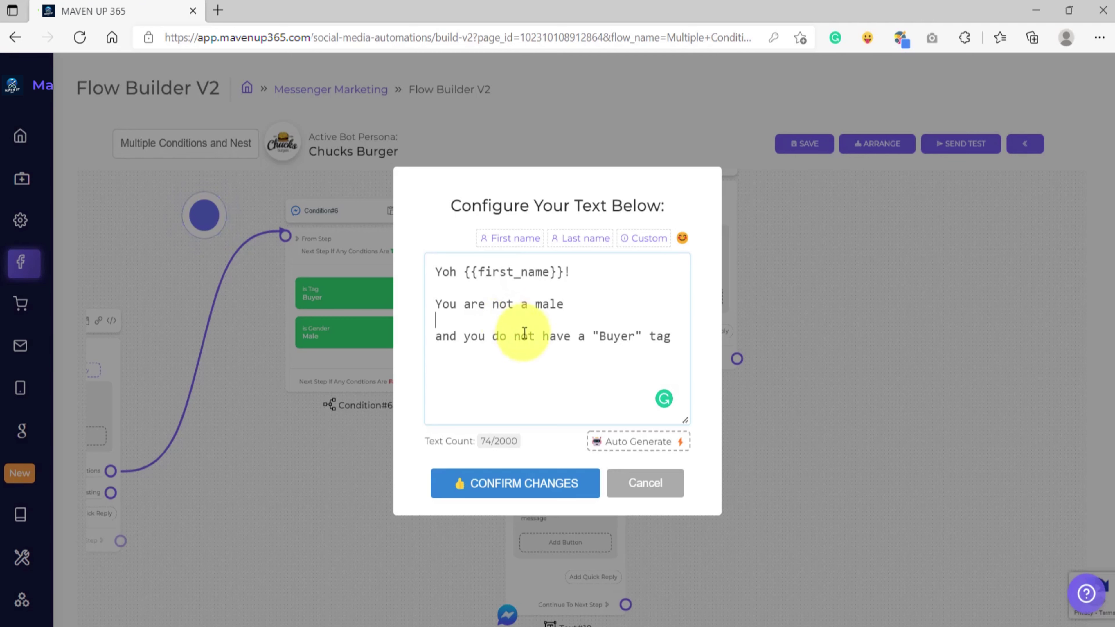
left_click(525, 485)
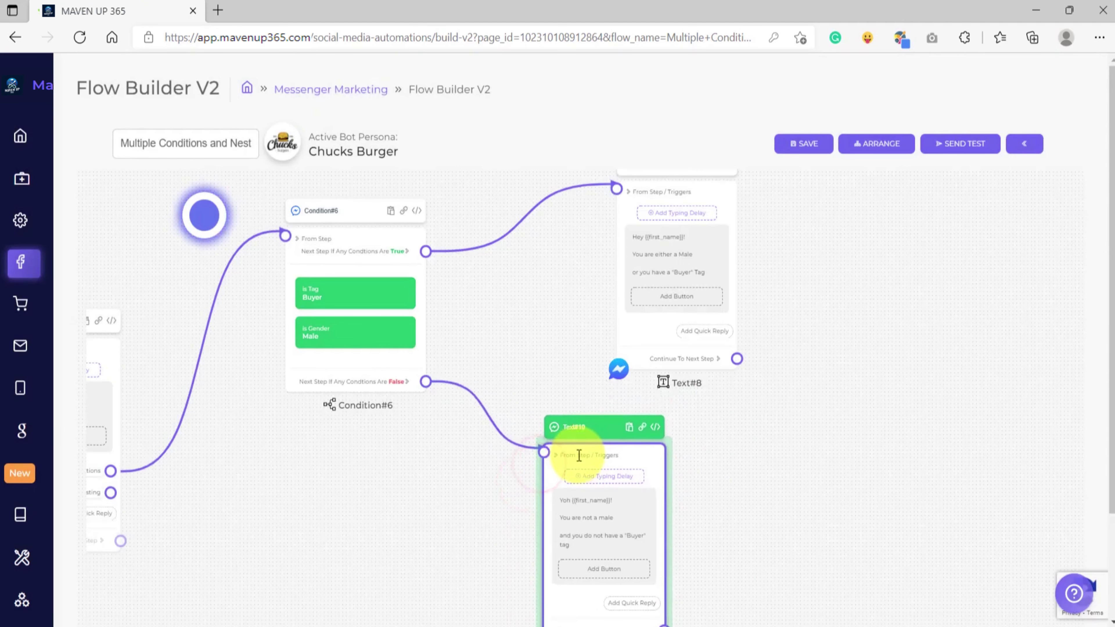
Step: Reposition the False-branch message block so it sits beneath the True-branch message block
left_click_drag(535, 415, 715, 387)
scroll(572, 356, "up", 1)
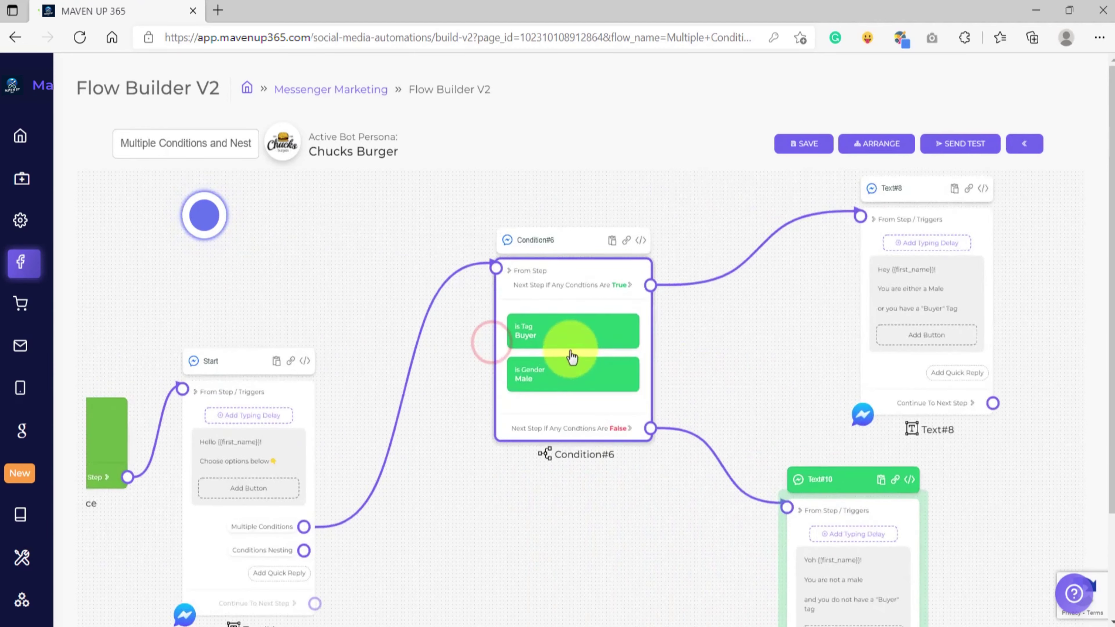
left_click(572, 357)
scroll(566, 347, "up", 3)
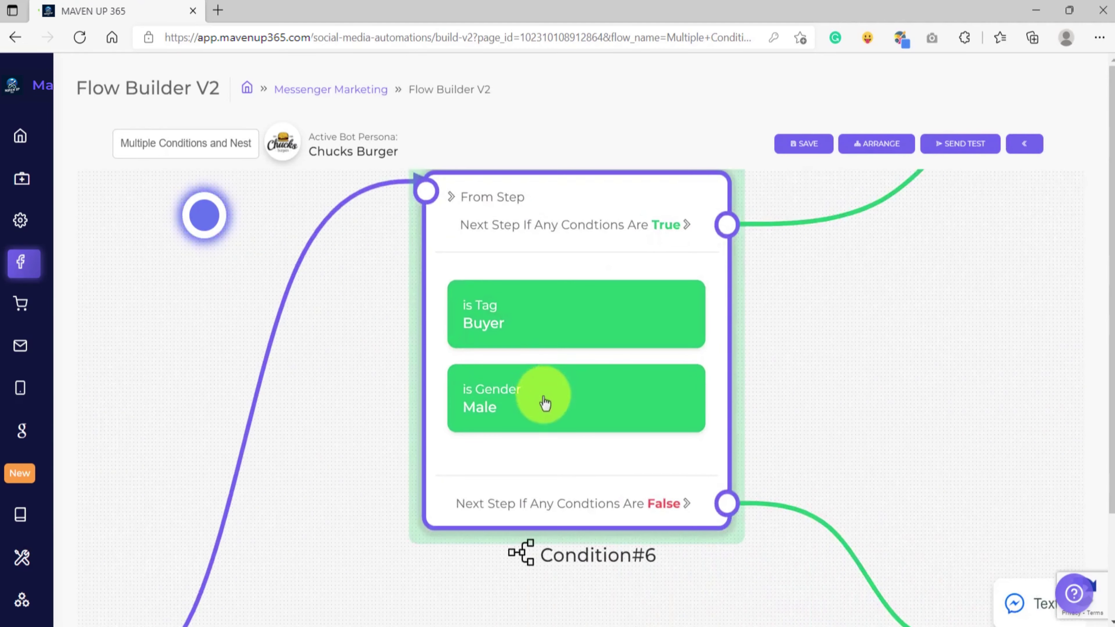
scroll(555, 395, "down", 3)
left_click_drag(530, 387, 490, 461)
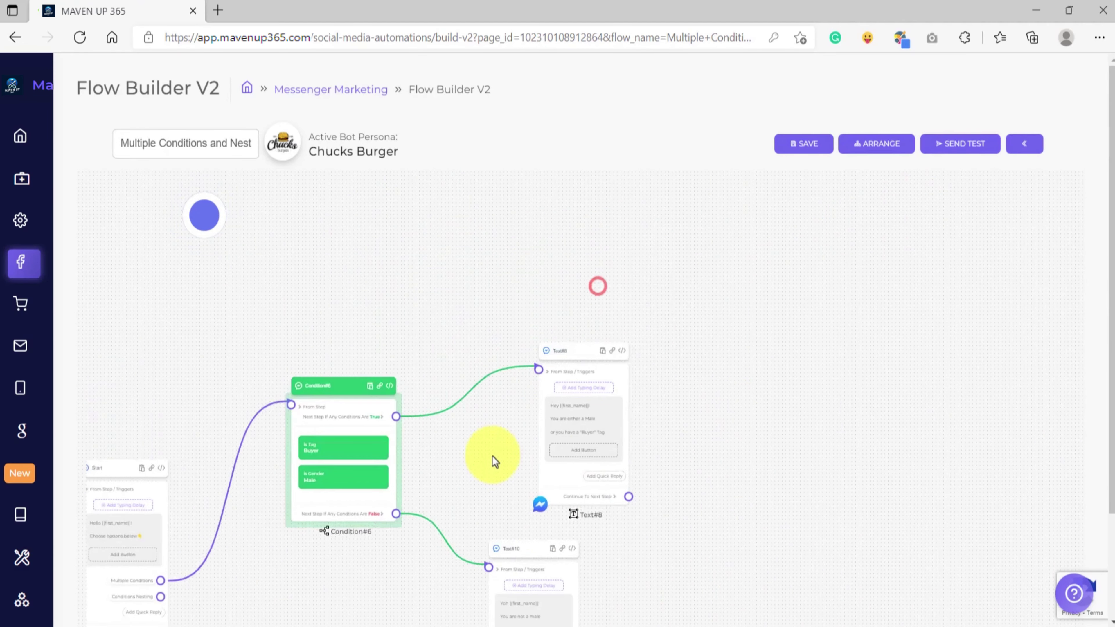
left_click_drag(539, 552, 571, 501)
Step: Connect a new Condition block to the Conditions Nesting quick reply
left_click_drag(587, 428, 540, 357)
scroll(530, 390, "up", 3)
right_click(531, 390)
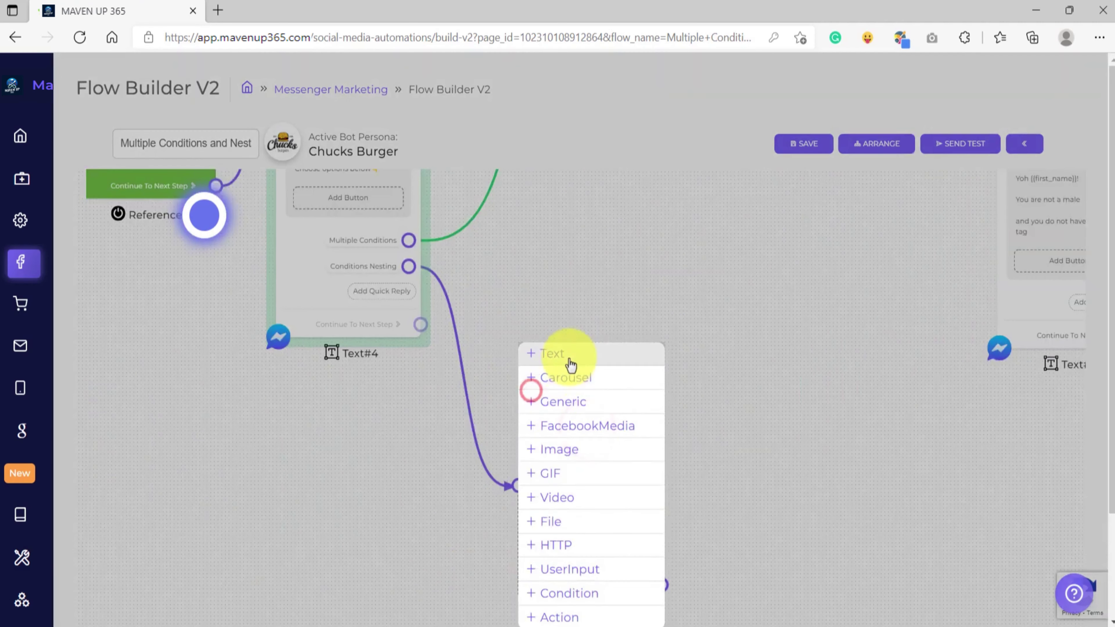
left_click(572, 593)
left_click_drag(789, 515, 641, 332)
left_click_drag(440, 411, 481, 408)
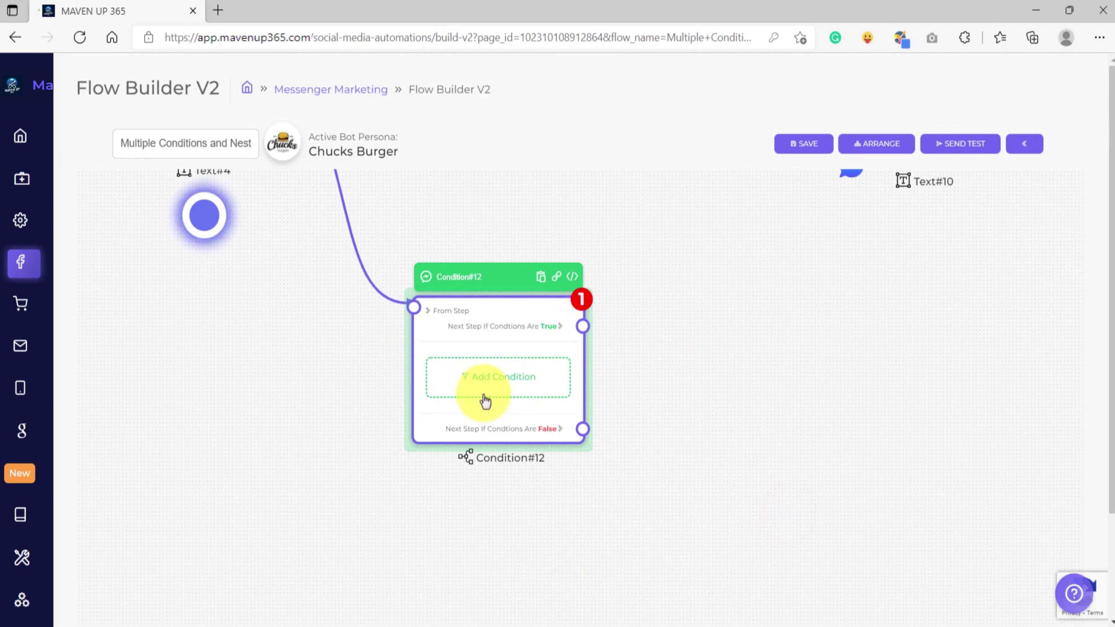
Step: Compare the two-condition block and its True and False branches with the new empty condition block
scroll(627, 376, "down", 3)
left_click_drag(627, 376, 600, 451)
scroll(564, 393, "up", 3)
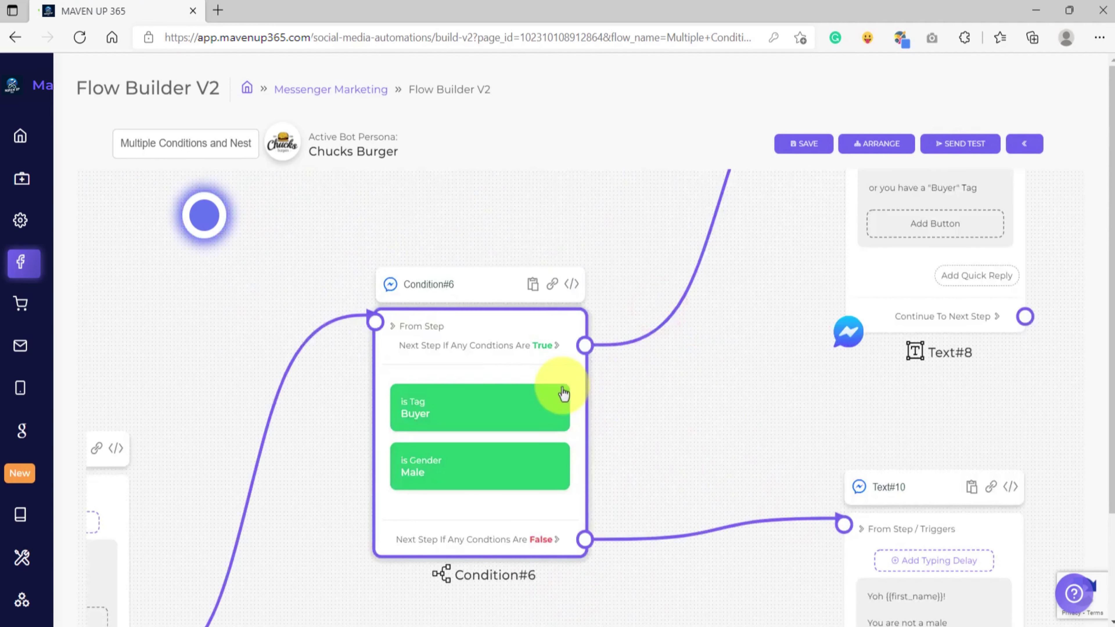
left_click(519, 351)
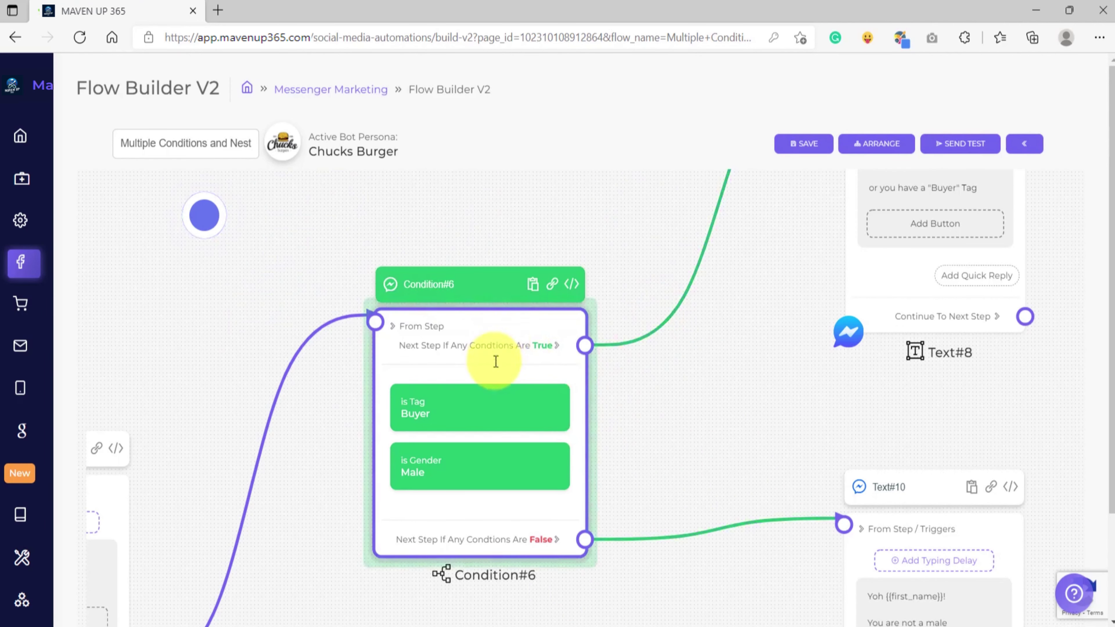
scroll(540, 404, "down", 3)
left_click_drag(568, 553, 572, 351)
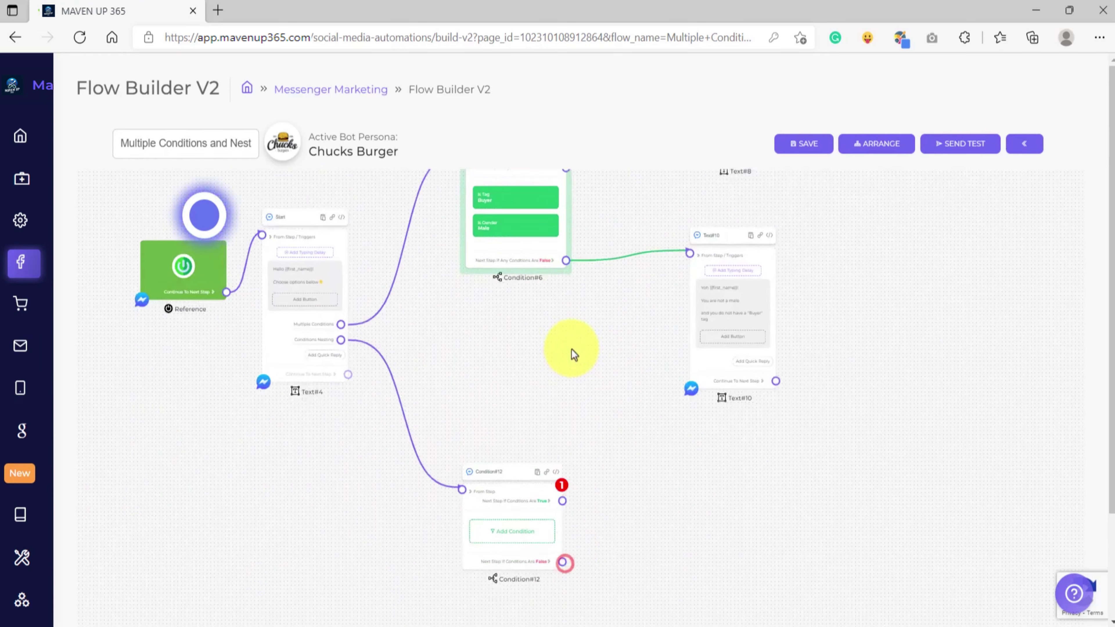
scroll(538, 451, "up", 3)
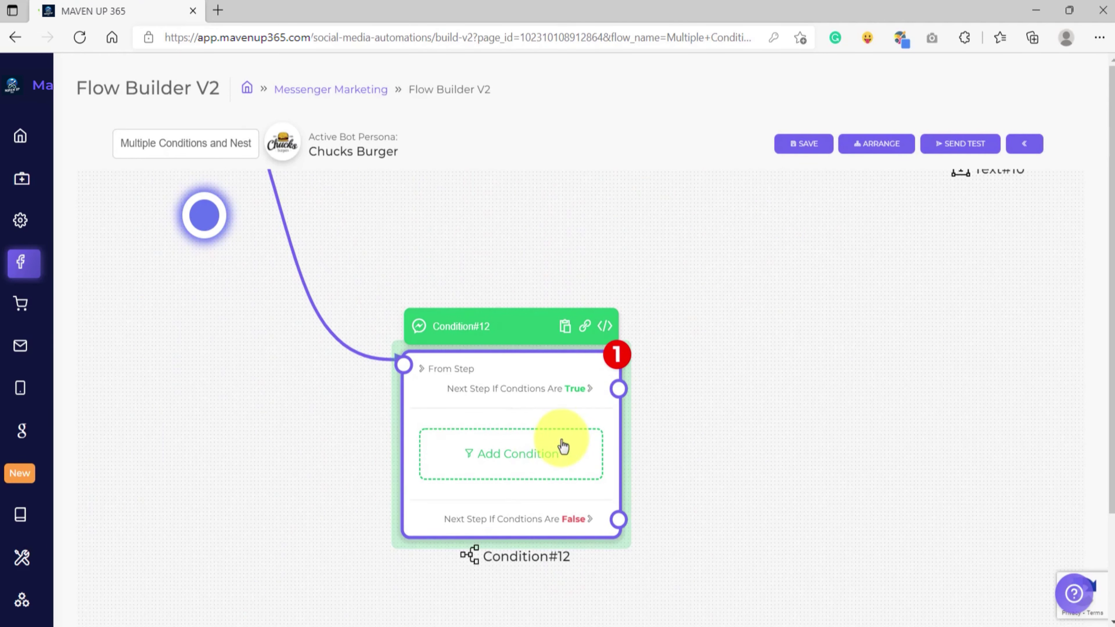
scroll(725, 316, "down", 3)
left_click_drag(730, 292, 672, 421)
left_click_drag(667, 364, 663, 430)
left_click_drag(687, 483, 692, 344)
left_click_drag(683, 440, 687, 355)
Step: Configure the empty condition block for Any One Of Conditions Met, with the condition Tag is Buyer
left_click(525, 408)
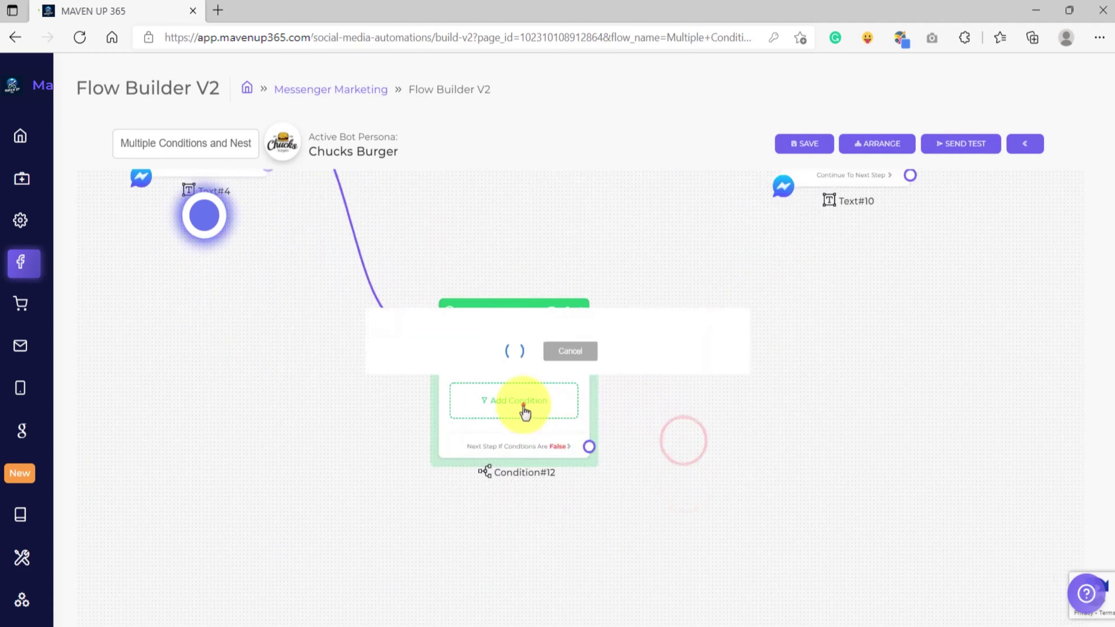
left_click(566, 284)
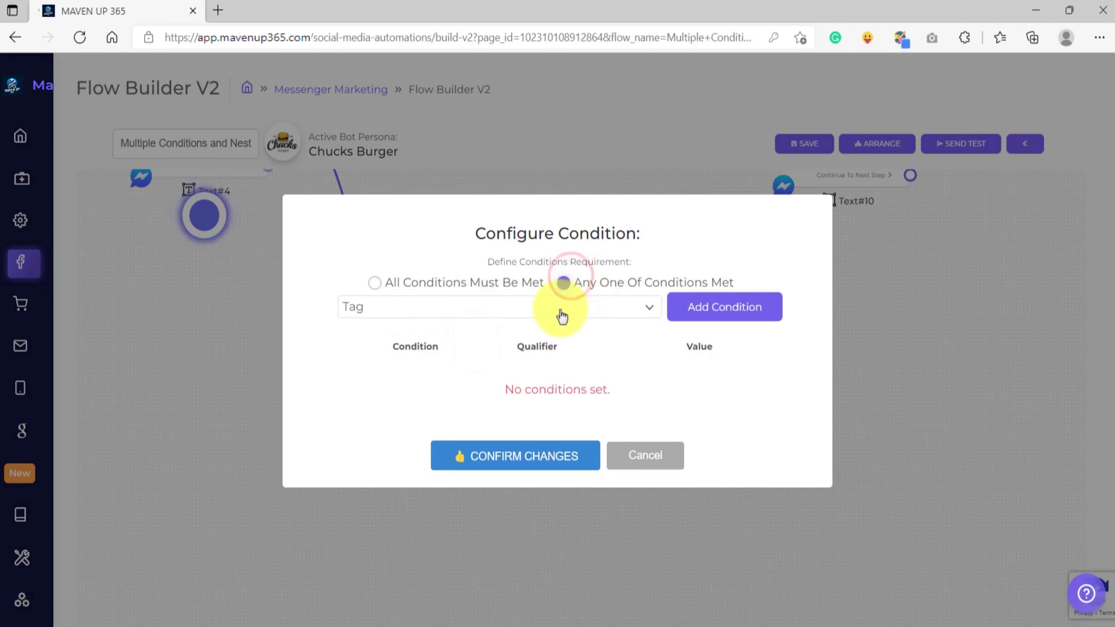
left_click(692, 314)
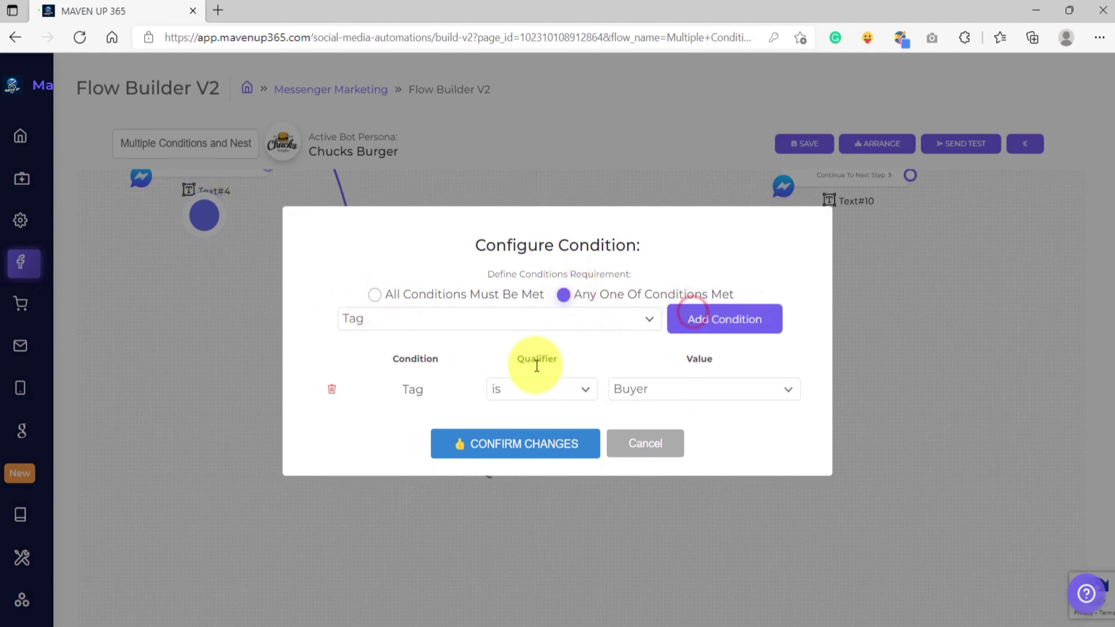
left_click(523, 444)
Step: Connect a nested Condition block to the True branch of the single Buyer tag condition
left_click(486, 394)
scroll(543, 438, "up", 5)
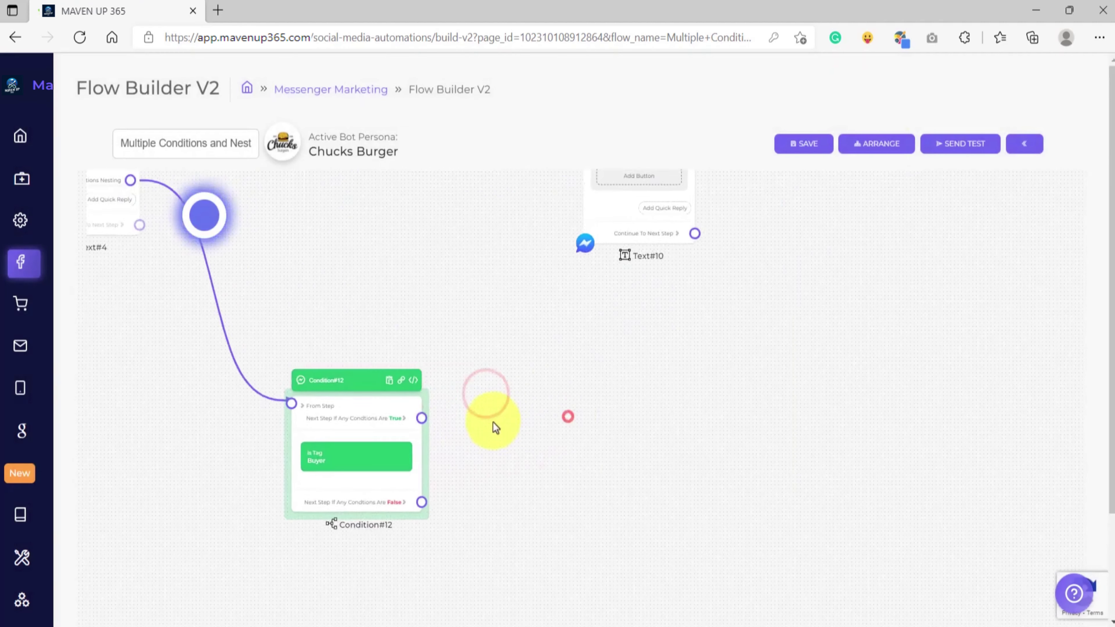
left_click_drag(378, 424, 612, 304)
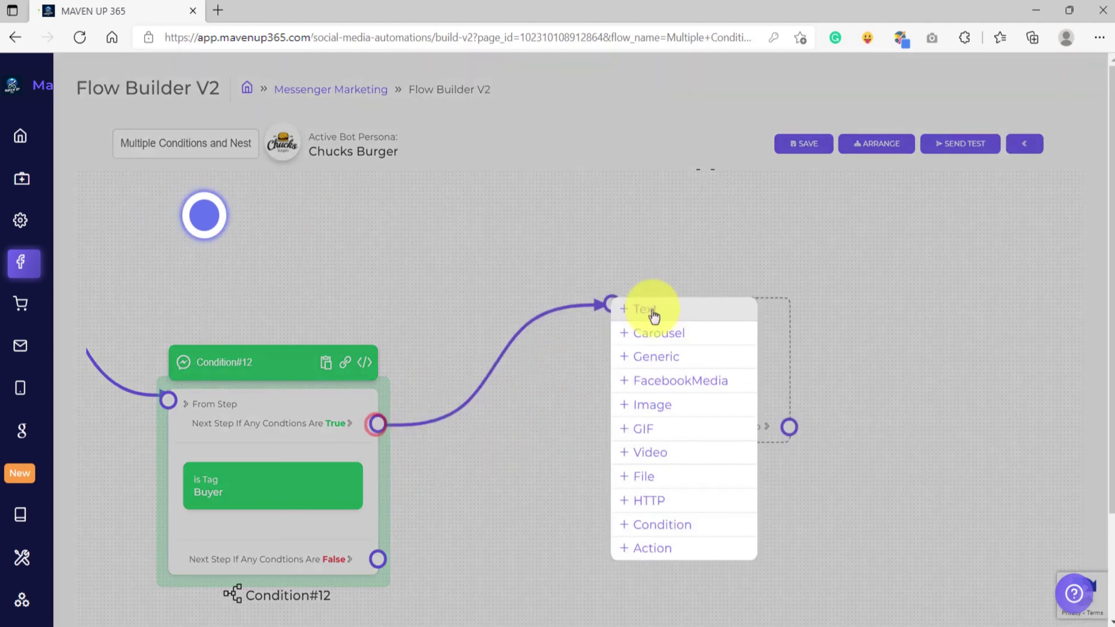
left_click(657, 522)
Step: Set the nested block to Any One Of Conditions Met with Gender is Male, and reposition it above the Buyer condition block
left_click(575, 386)
left_click(575, 284)
left_click(549, 308)
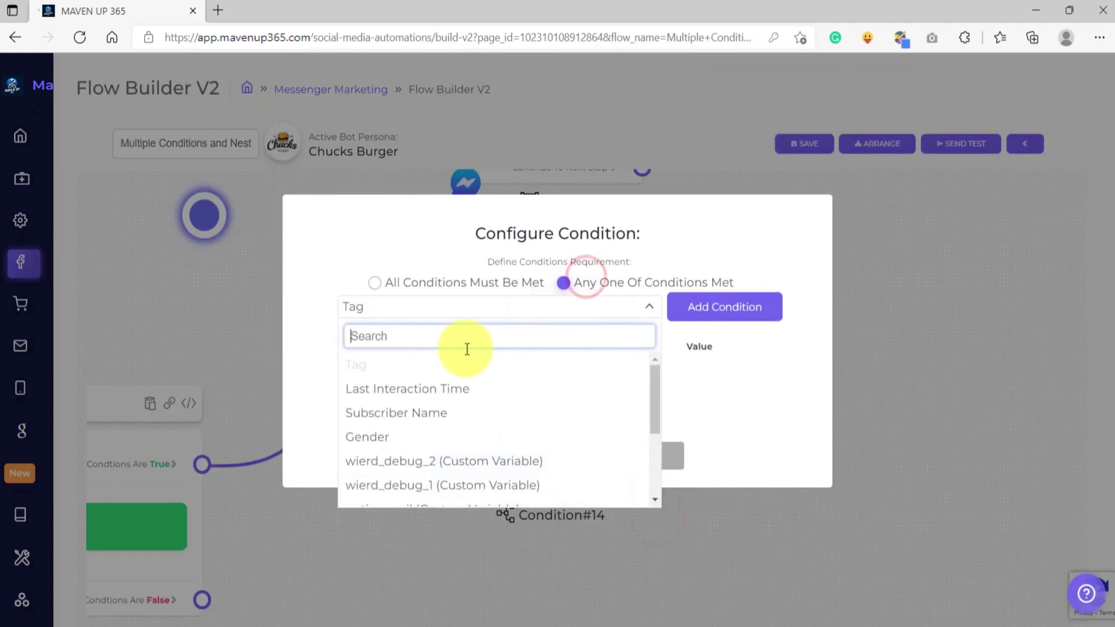
left_click(423, 436)
left_click(720, 308)
left_click(548, 444)
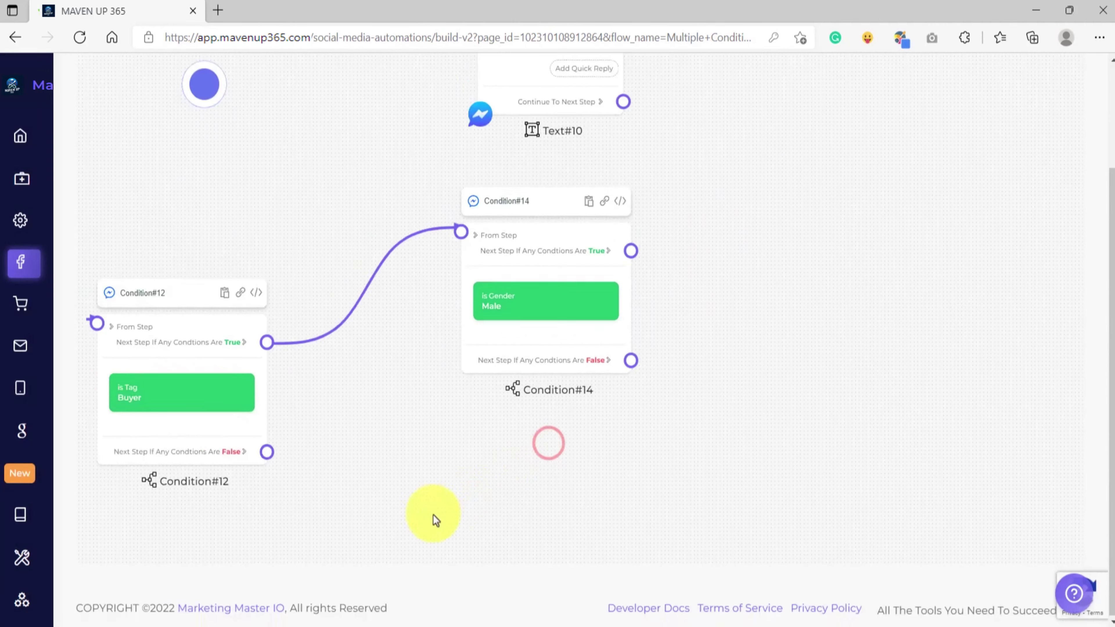
left_click_drag(600, 246, 520, 308)
scroll(423, 397, "up", 3)
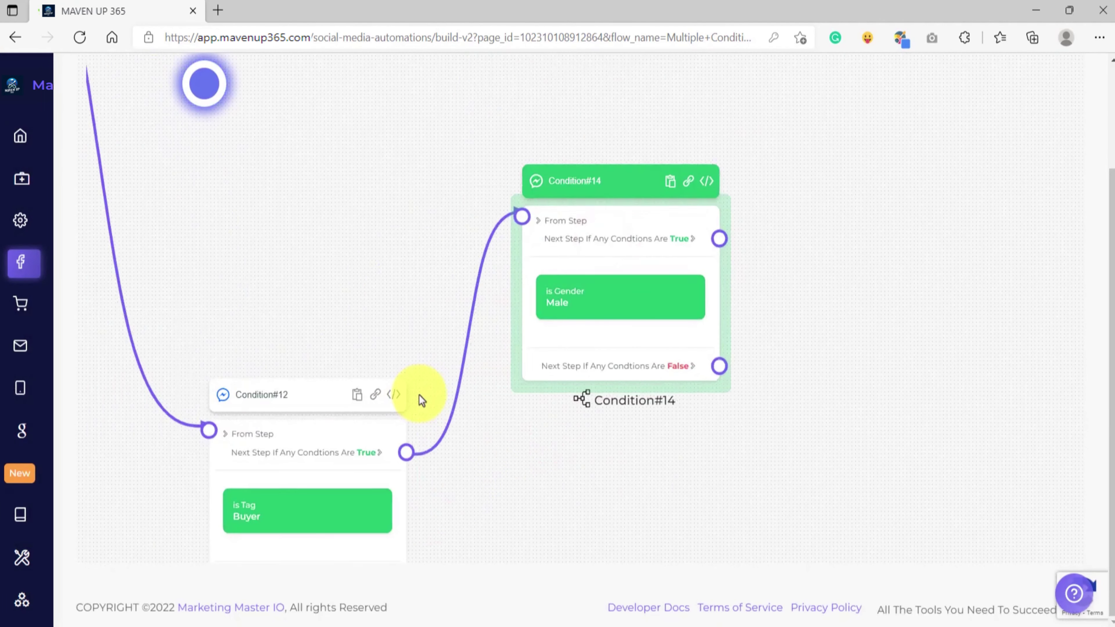
Step: Connect a Text block to the True branch of the nested Gender is Male condition and place it beside that condition
scroll(424, 391, "down", 2)
left_click_drag(433, 334, 461, 302)
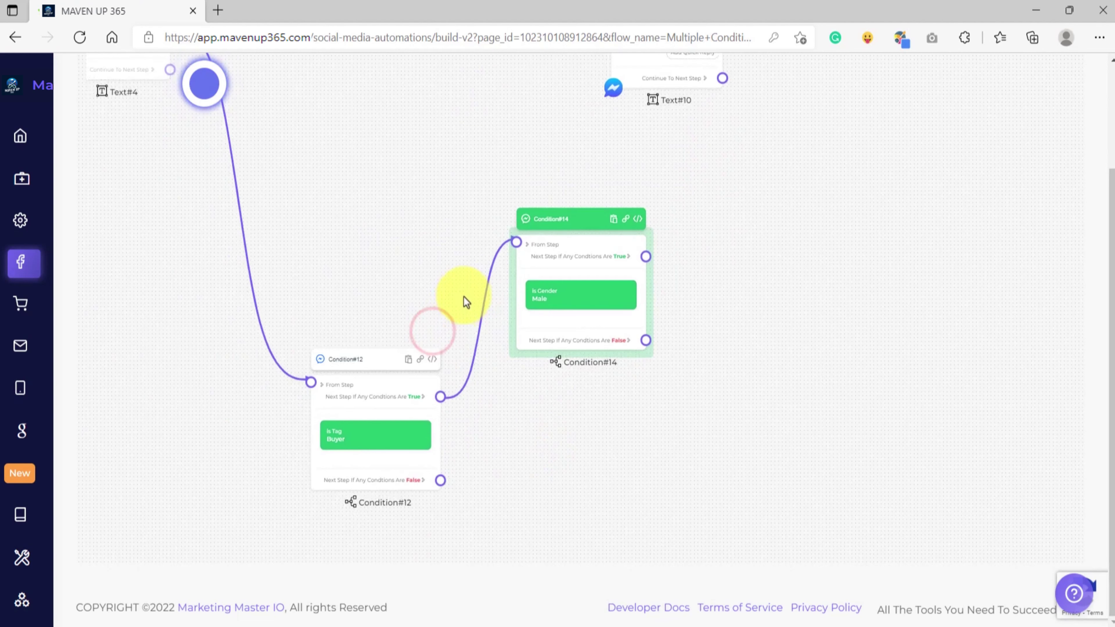
scroll(758, 393, "up", 2)
left_click_drag(437, 374, 605, 280)
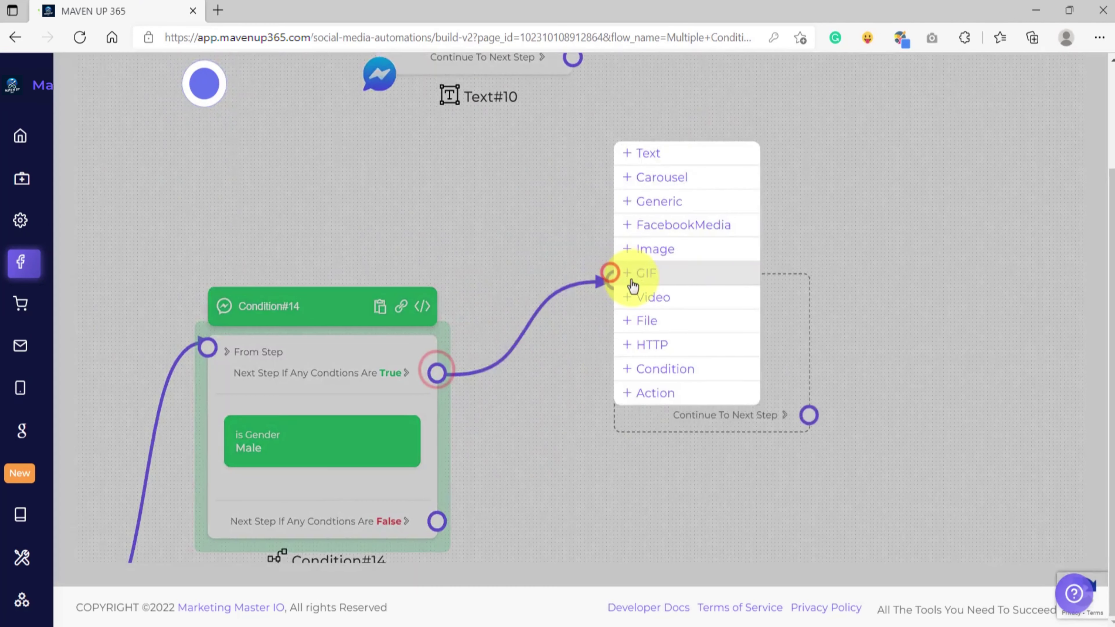
left_click(660, 152)
left_click_drag(694, 270, 669, 210)
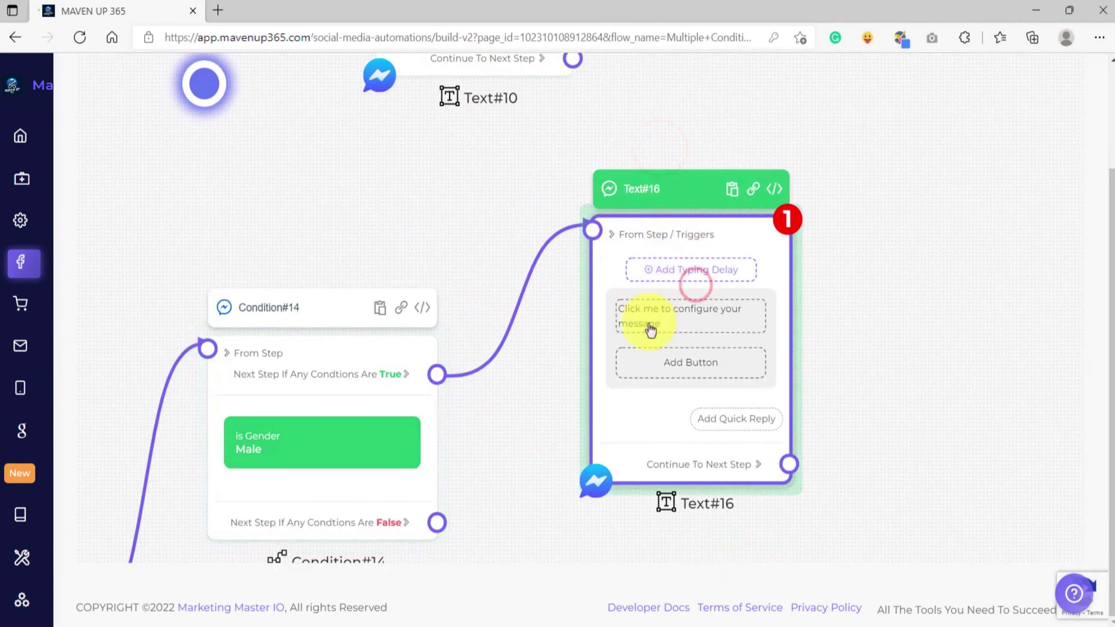
Step: Set the True-branch text message to "Hello {{first_name}}! You are a male AND You have a "Buyer" tag!"
left_click(652, 326)
left_click_drag(628, 353, 435, 254)
left_click(586, 288)
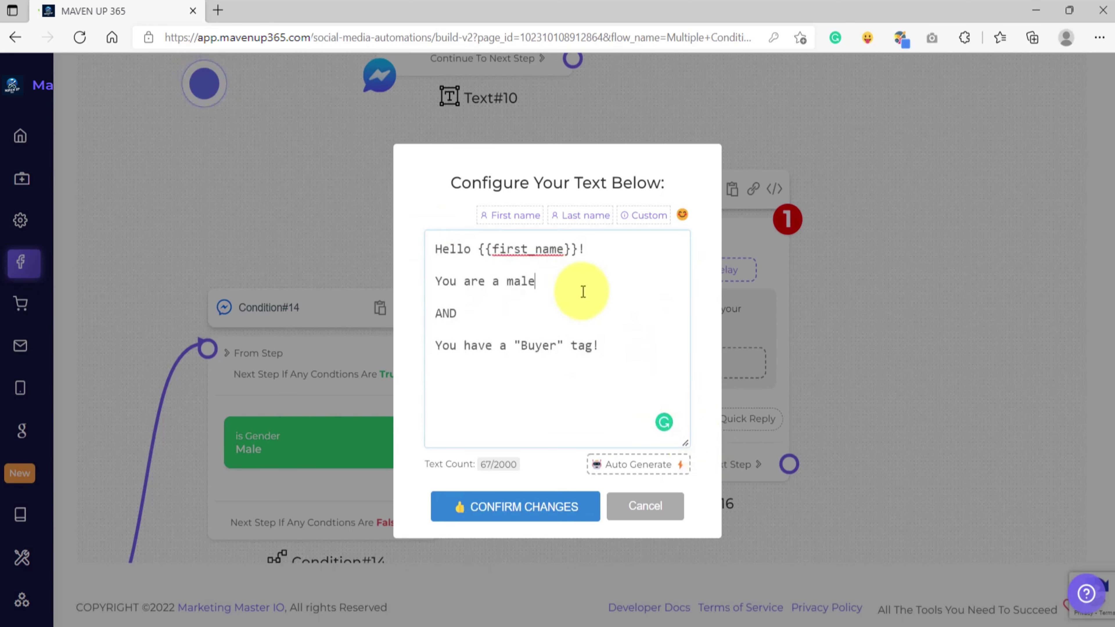
left_click(530, 517)
Step: Examine the single Buyer tag condition block and where its True branch leads
left_click_drag(506, 521, 791, 281)
left_click_drag(575, 399, 596, 410)
scroll(468, 405, "up", 10)
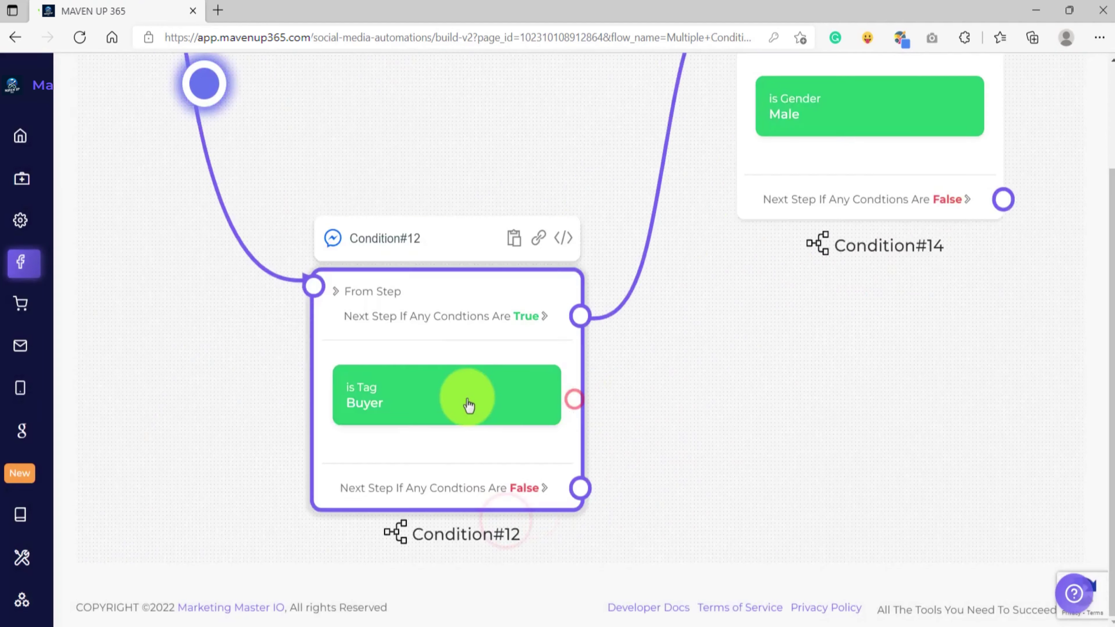
left_click_drag(128, 342, 183, 304)
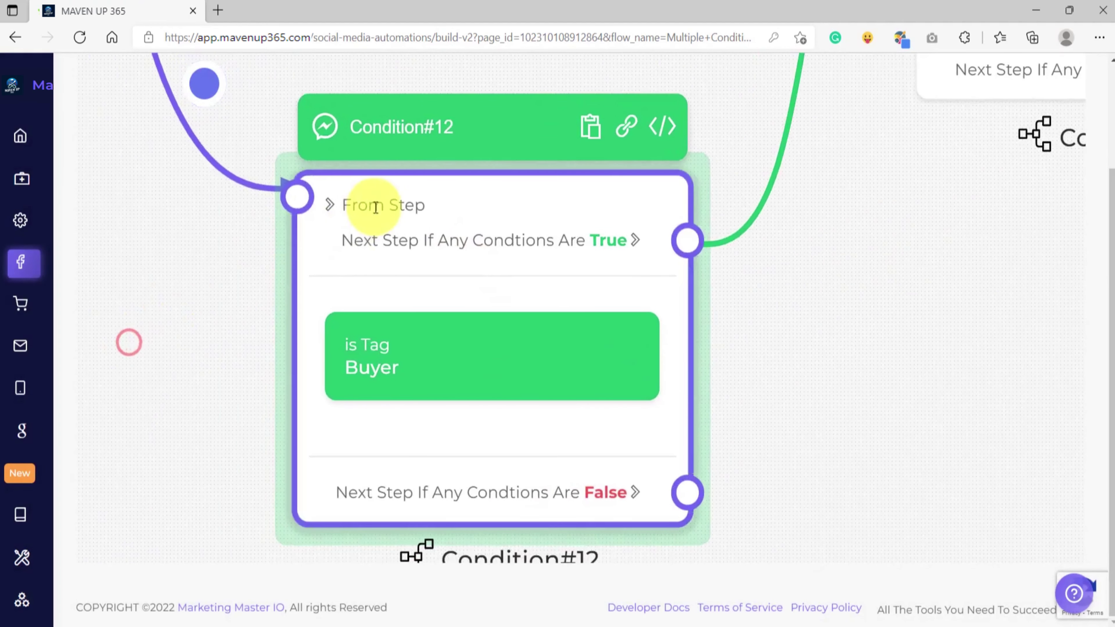
left_click_drag(468, 127, 372, 141)
left_click(397, 141)
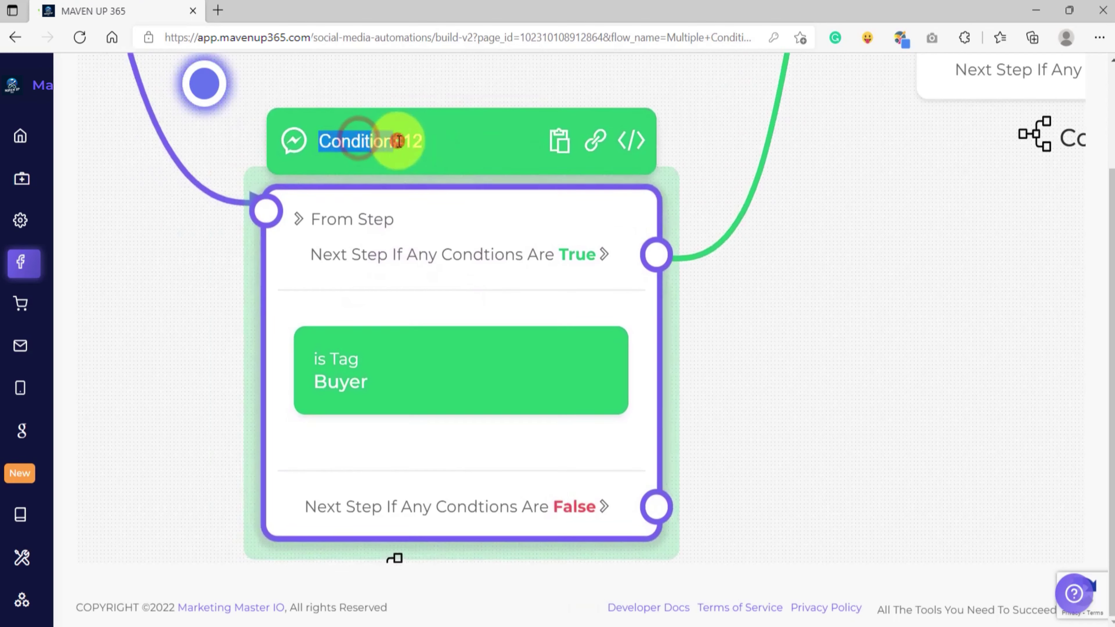
left_click(738, 280)
scroll(486, 282, "down", 2)
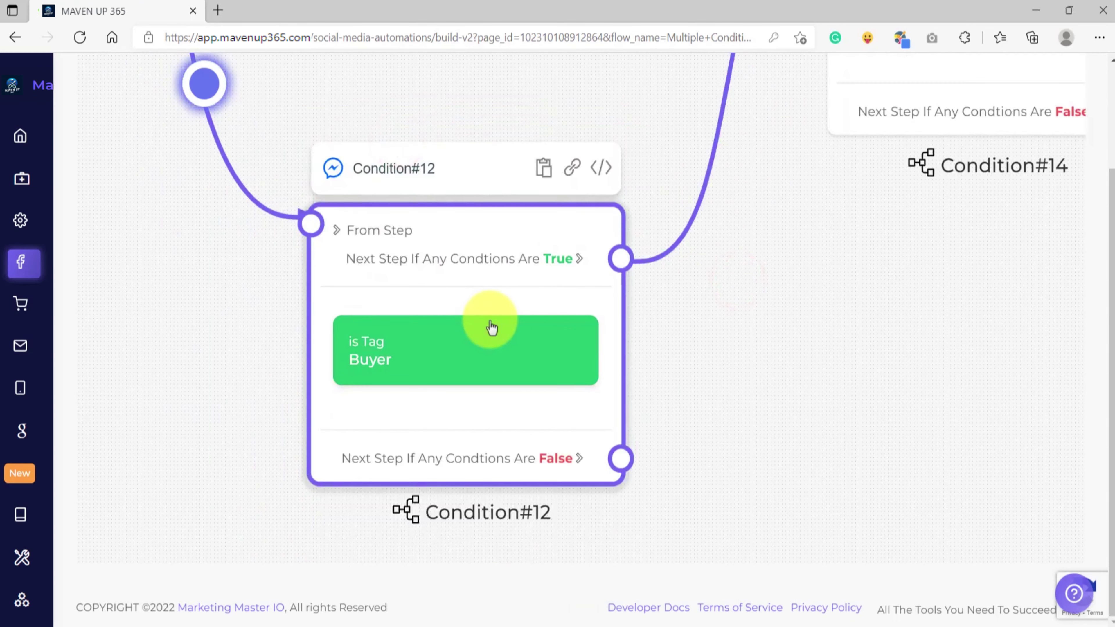
left_click(371, 361)
scroll(371, 361, "up", 5)
scroll(372, 361, "down", 6)
Step: Examine the nested Gender is Male condition and the text reply connected to its True branch
left_click_drag(968, 62, 621, 387)
scroll(621, 387, "up", 3)
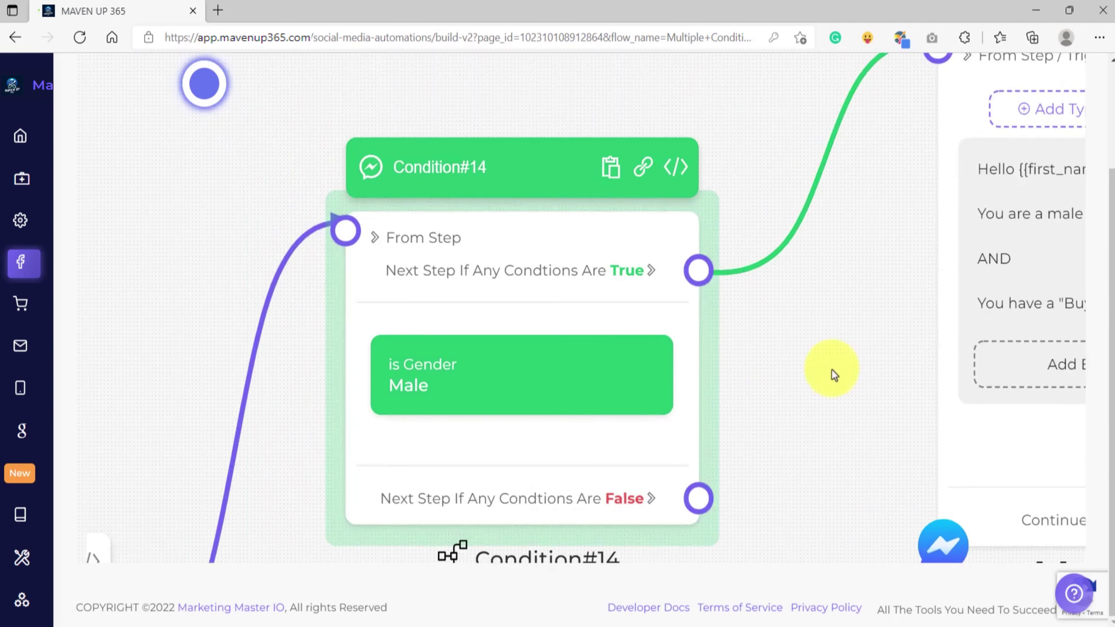
left_click_drag(831, 371, 852, 353)
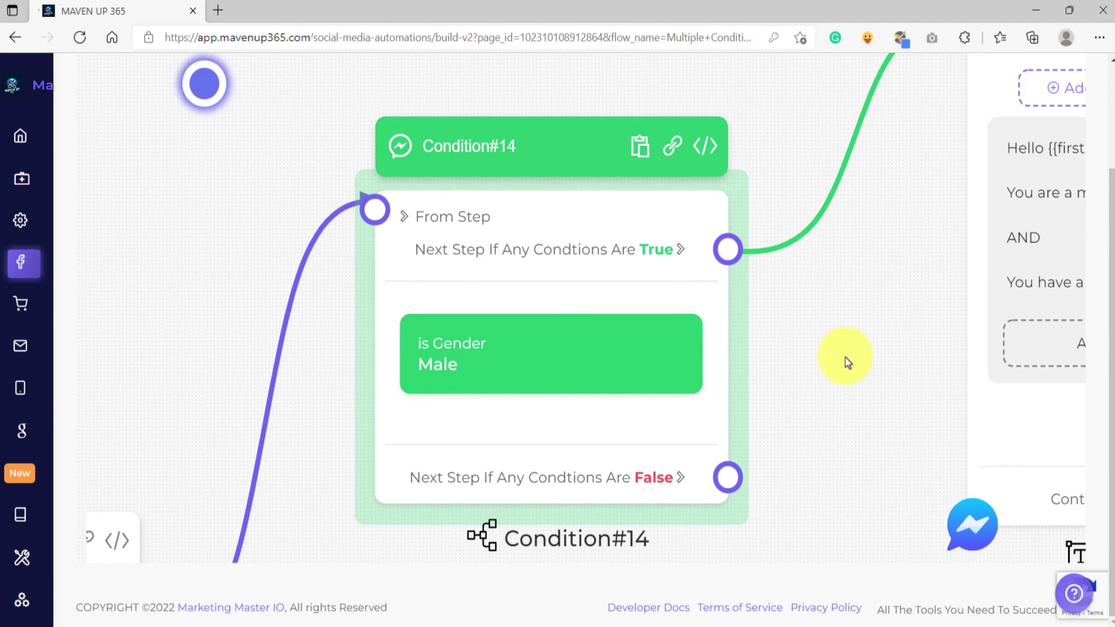
scroll(494, 363, "up", 4)
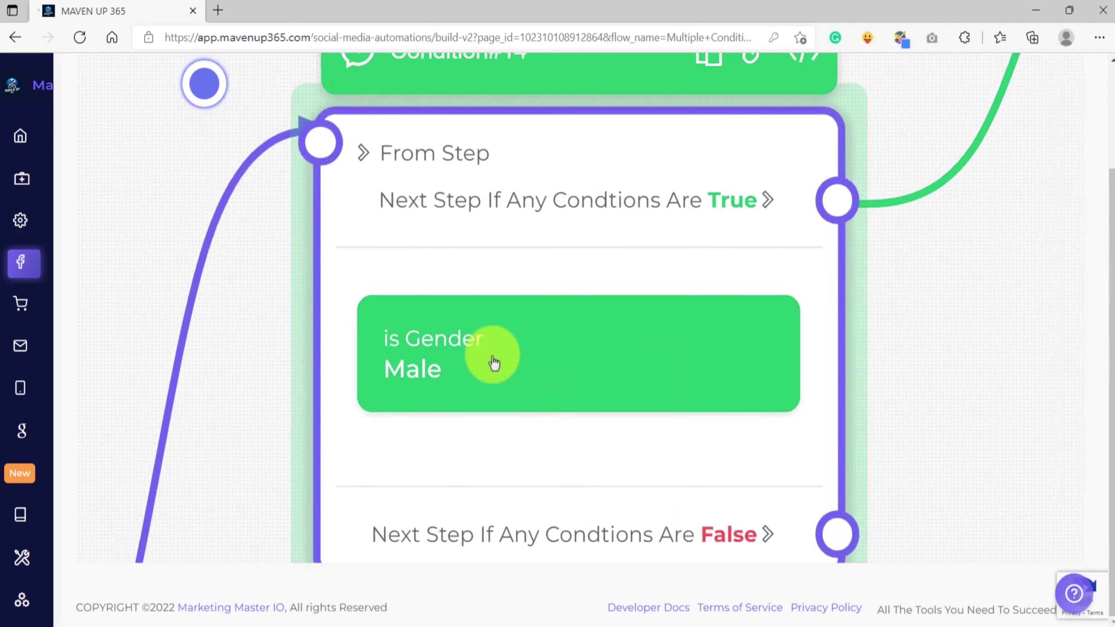
scroll(494, 362, "down", 10)
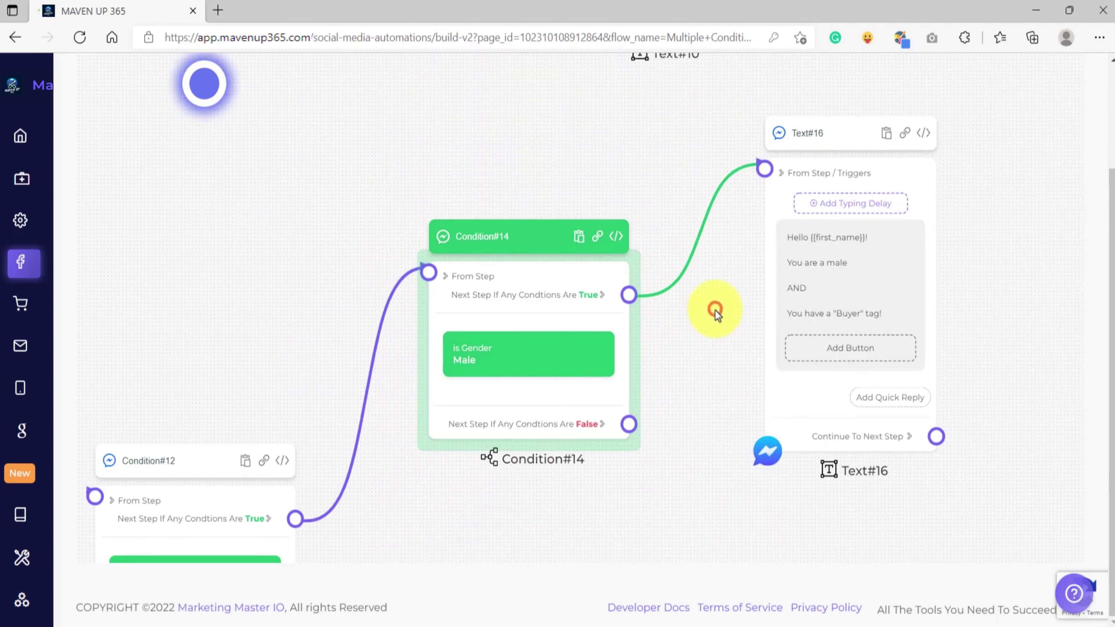
scroll(633, 302, "up", 9)
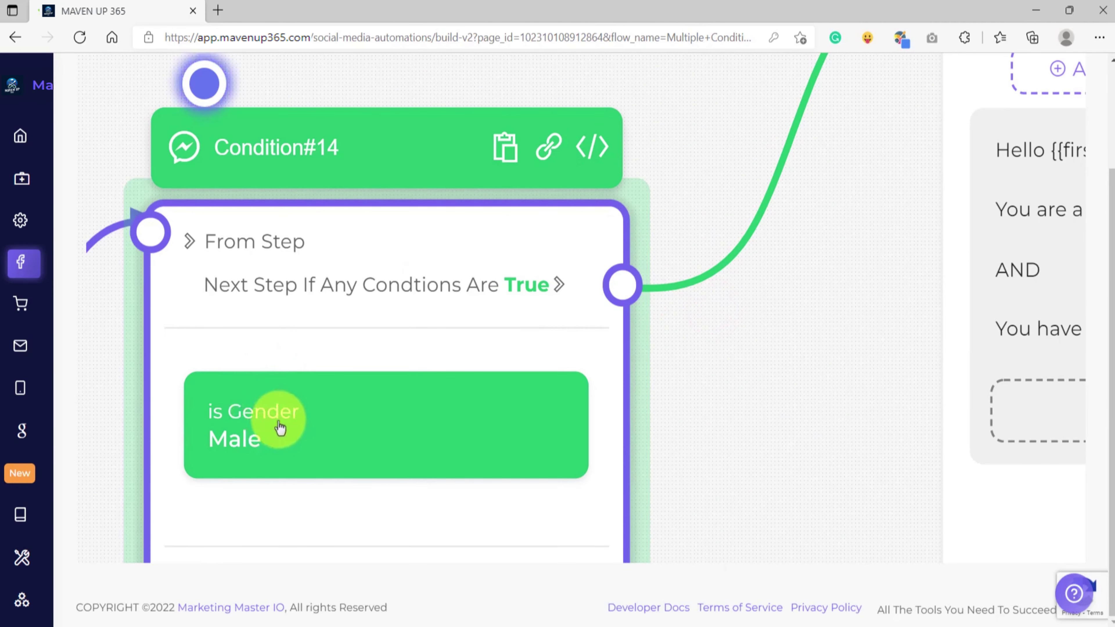
scroll(735, 318, "down", 8)
scroll(619, 319, "up", 7)
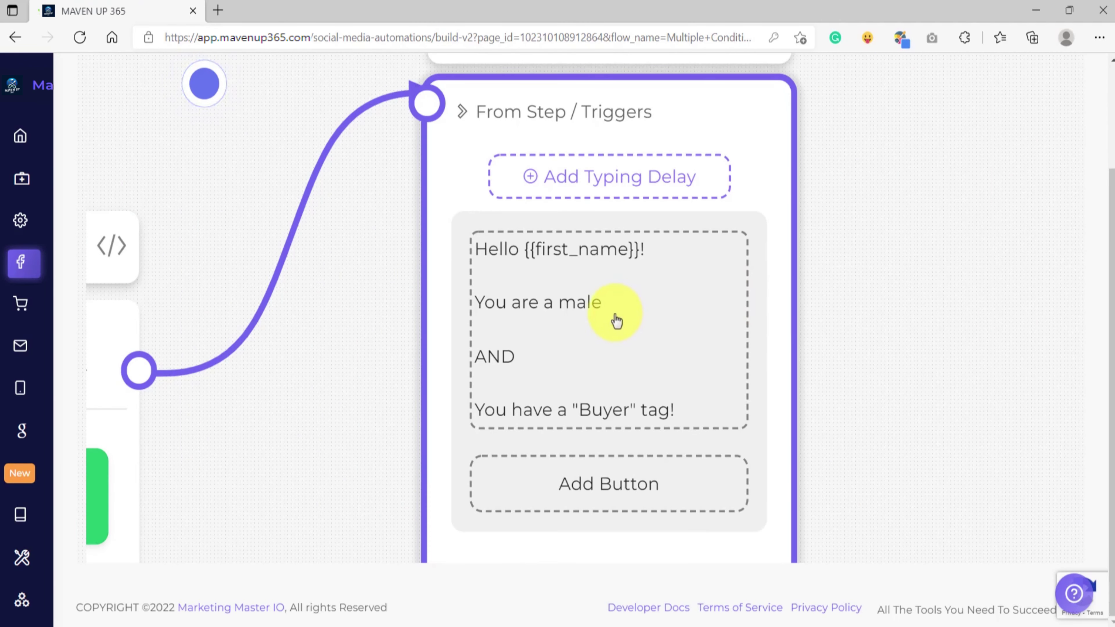
Step: Retrace the True path from the Buyer condition through the nested Male condition to its reply
scroll(325, 469, "down", 5)
left_click_drag(324, 469, 809, 369)
scroll(375, 371, "up", 6)
scroll(375, 372, "down", 6)
left_click_drag(806, 291, 410, 502)
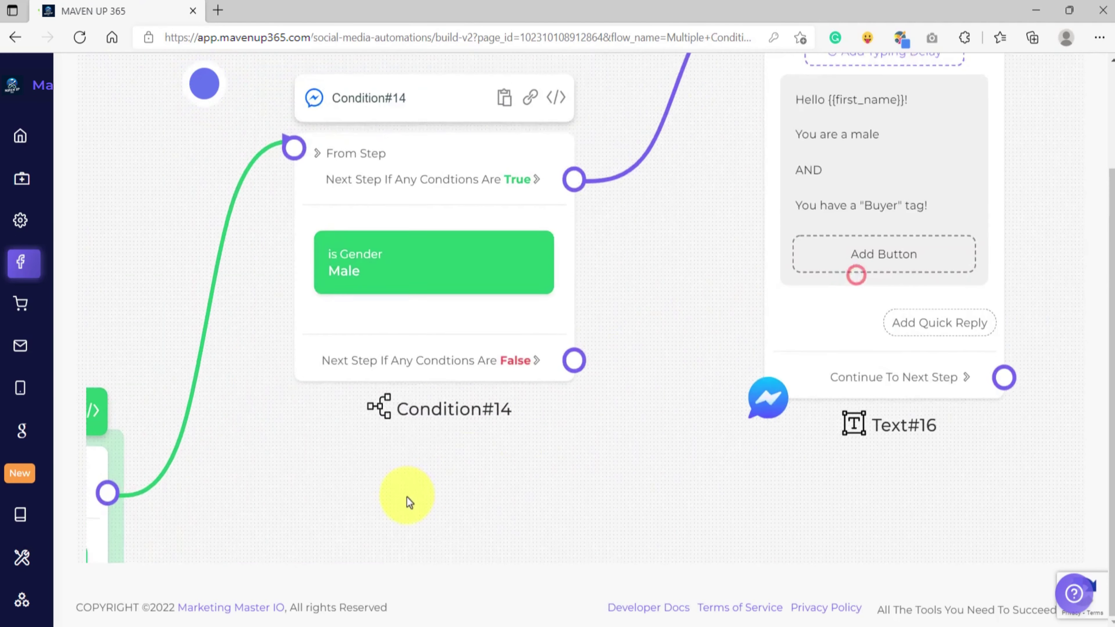
left_click_drag(677, 284, 694, 350)
scroll(399, 318, "up", 7)
scroll(398, 317, "down", 8)
Step: Connect a Text block to the False branch of the nested Gender is Male condition
left_click_drag(652, 433, 633, 228)
left_click_drag(496, 197, 460, 261)
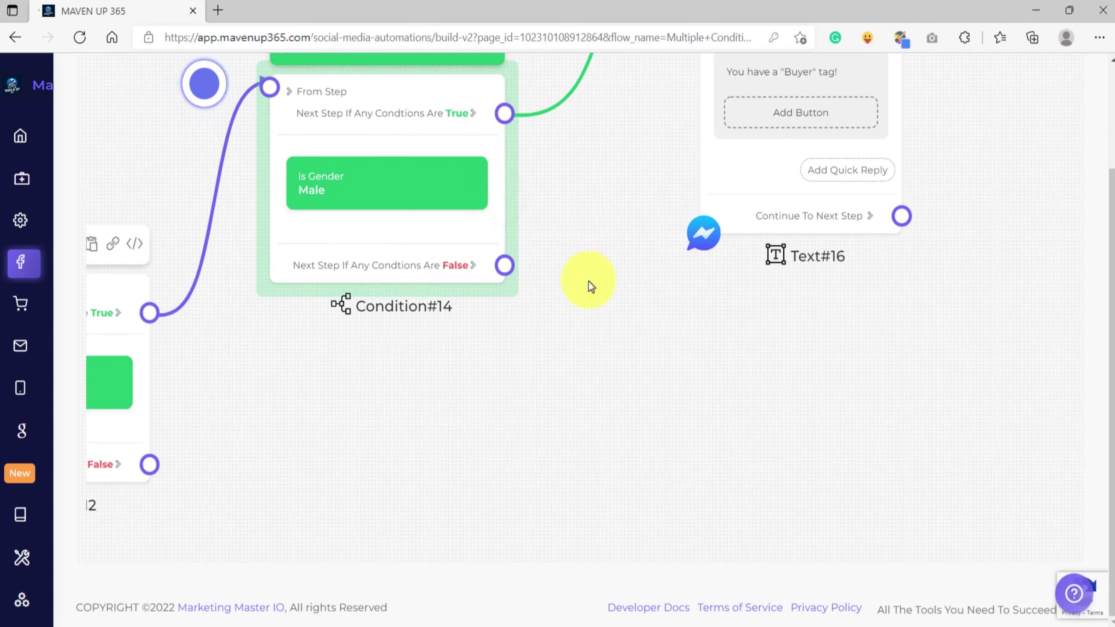
left_click_drag(326, 436, 391, 451)
left_click_drag(662, 269, 672, 326)
scroll(431, 229, "up", 5)
scroll(452, 214, "down", 3)
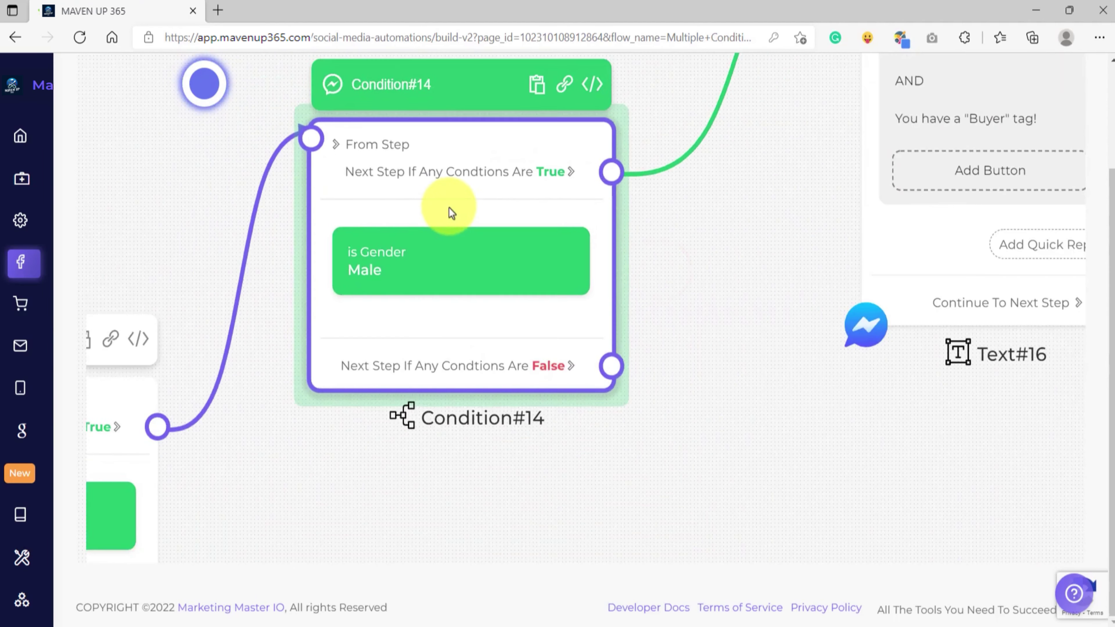
left_click_drag(650, 216, 660, 253)
left_click_drag(704, 374, 605, 165)
left_click_drag(506, 193, 698, 312)
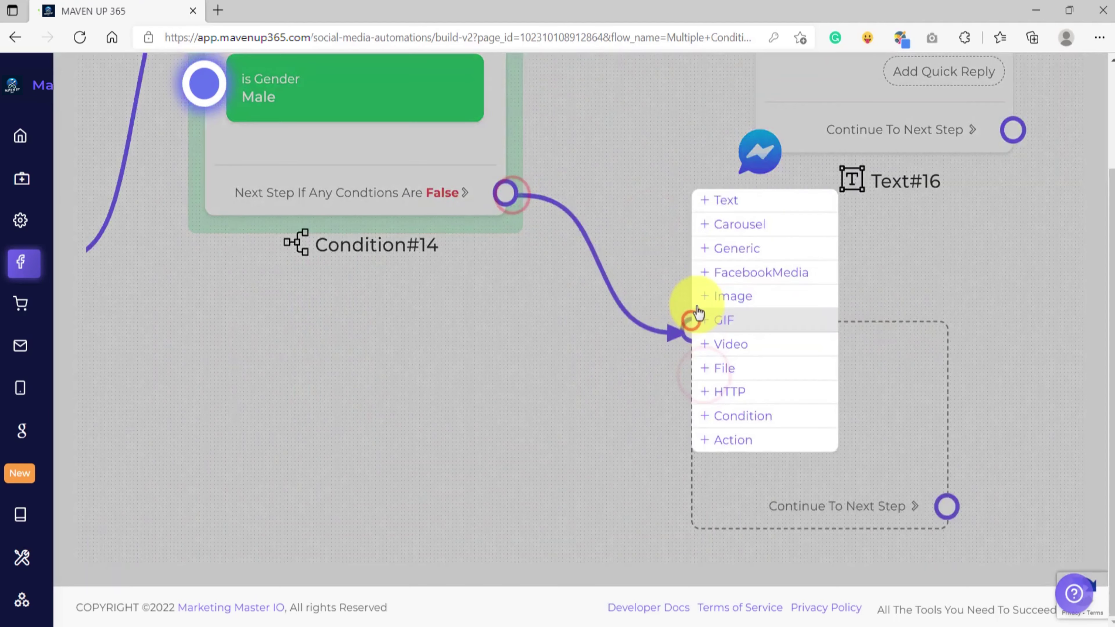
left_click(751, 200)
Step: Set the False-branch text message to "Hey {{first_name}}! You have a "Buyer" tag But You are not a male"
left_click(584, 308)
type("Hey {{first_name}}!  You have a \"Buyer\" tag  But  You are not a male")
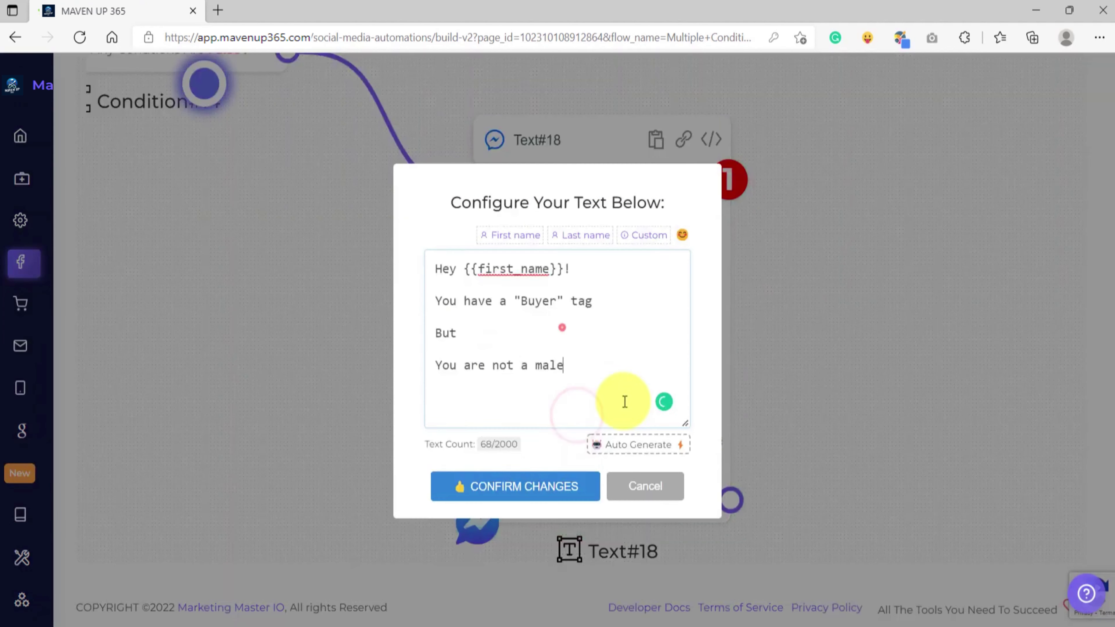
left_click_drag(587, 368, 436, 268)
left_click(578, 303)
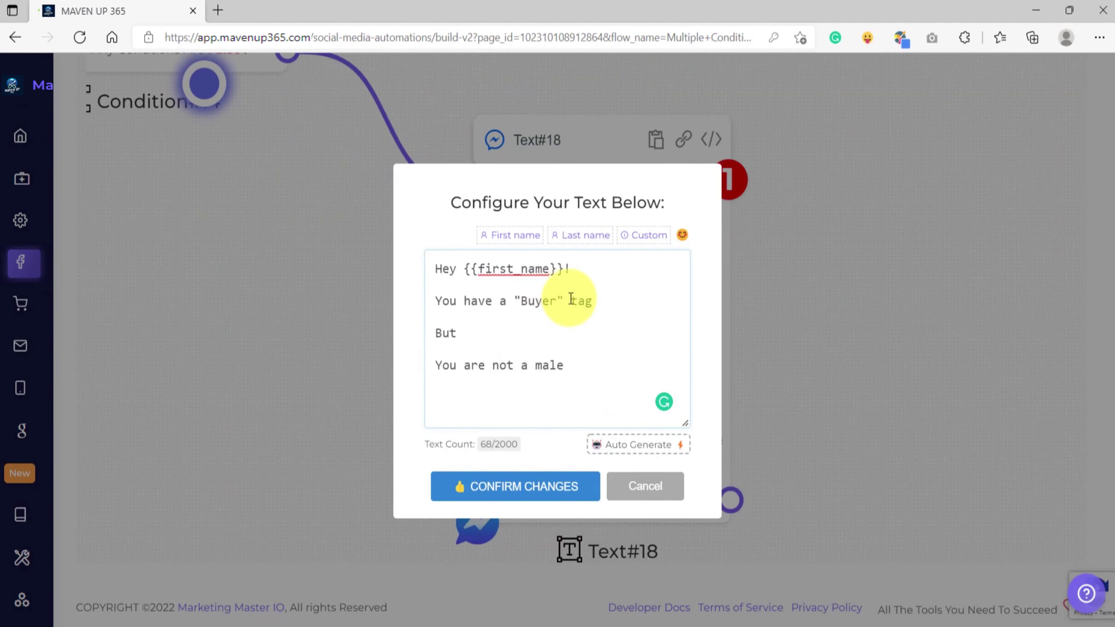
left_click(470, 332)
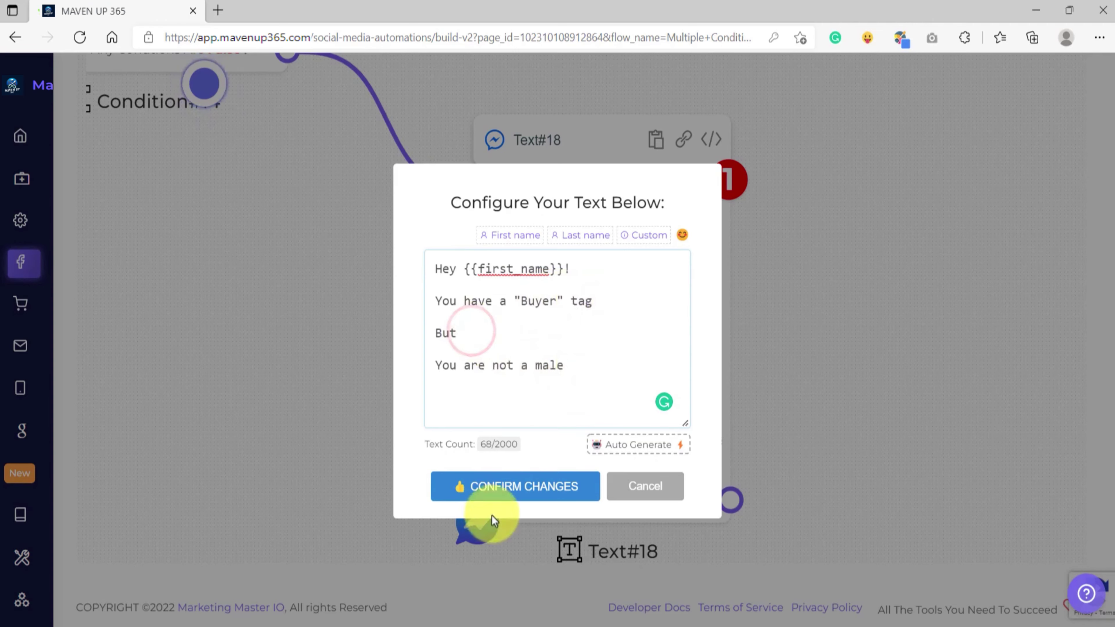
left_click(496, 487)
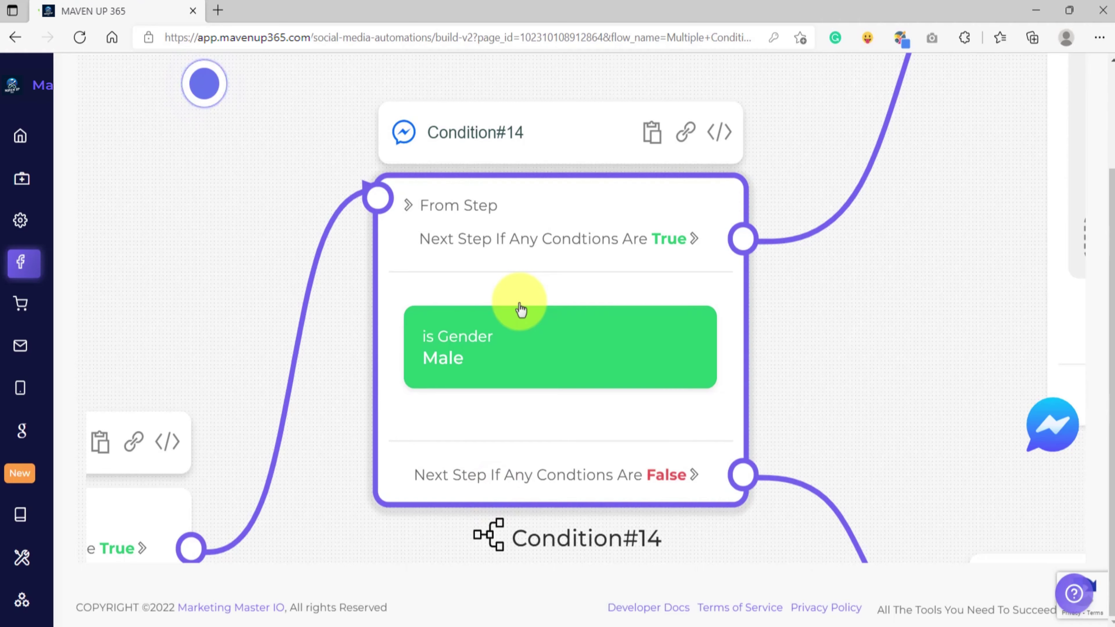
Step: Trace the flow from the Buyer condition through the nested Male condition to its False-branch text reply
scroll(350, 268, "down", 2)
left_click_drag(228, 290, 428, 126)
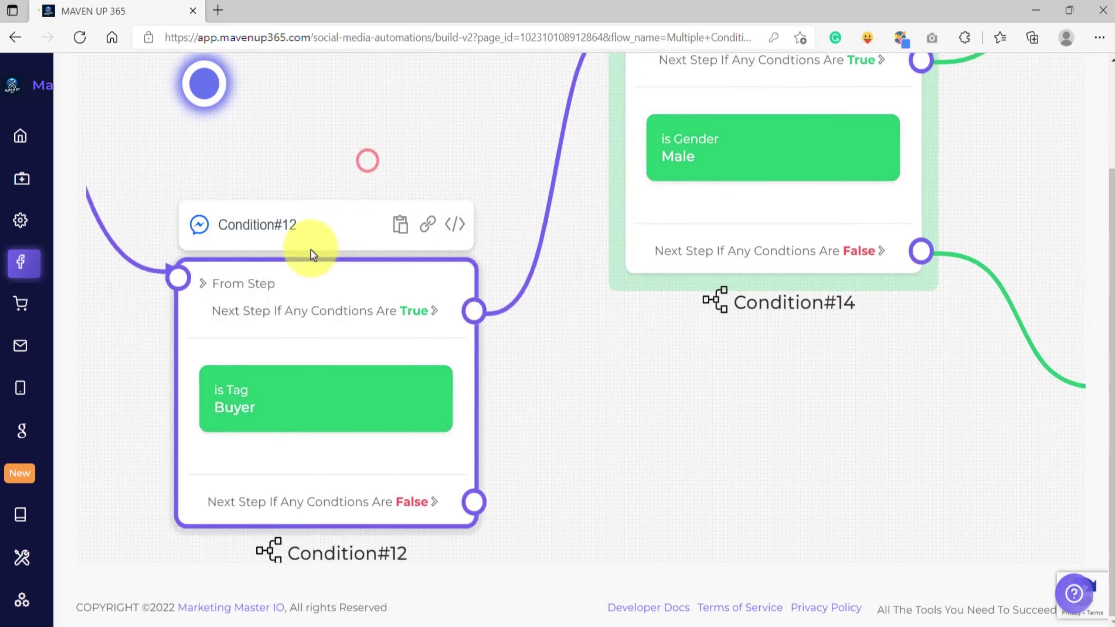
scroll(310, 250, "up", 2)
scroll(307, 250, "down", 3)
left_click_drag(786, 342, 600, 497)
scroll(563, 290, "up", 3)
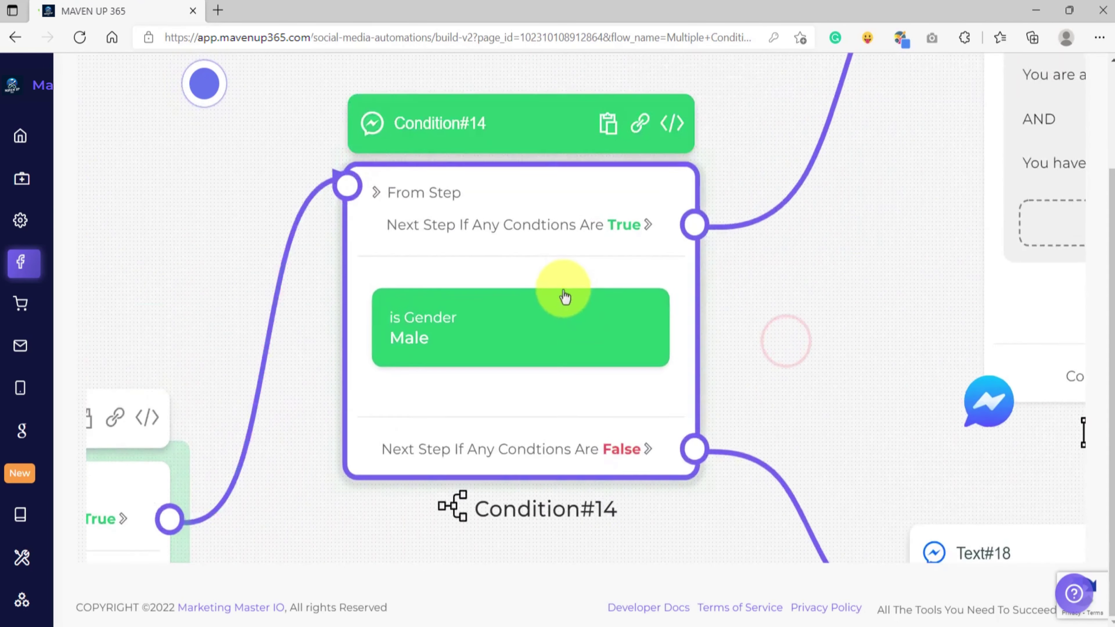
scroll(565, 297, "up", 1)
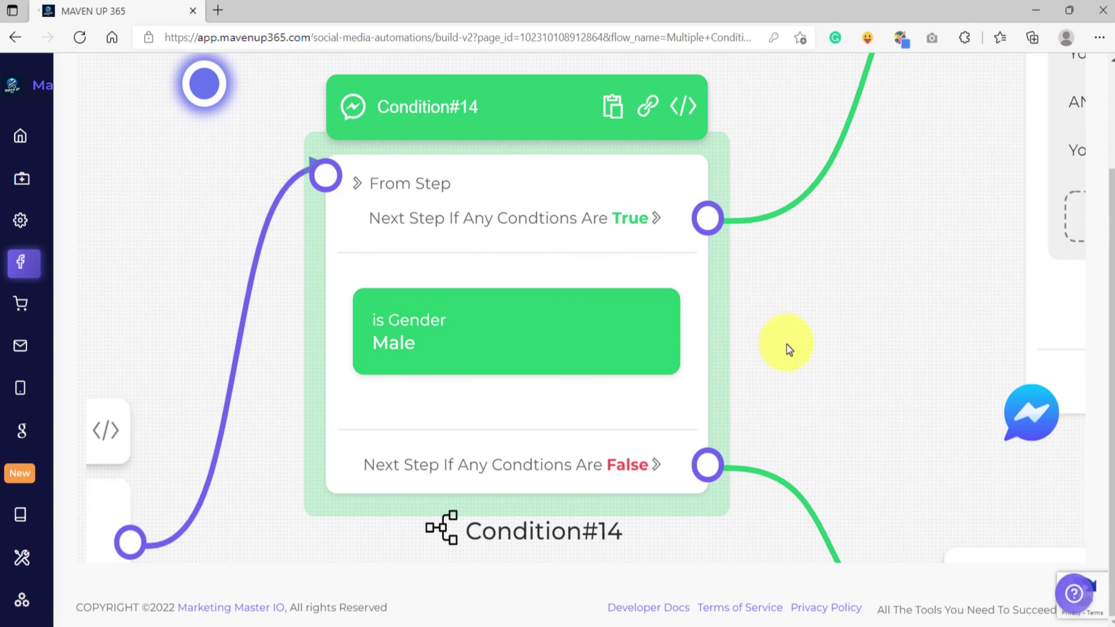
mouse_move(826, 381)
left_mouse_down()
mouse_move(828, 351)
mouse_move(825, 366)
left_mouse_up()
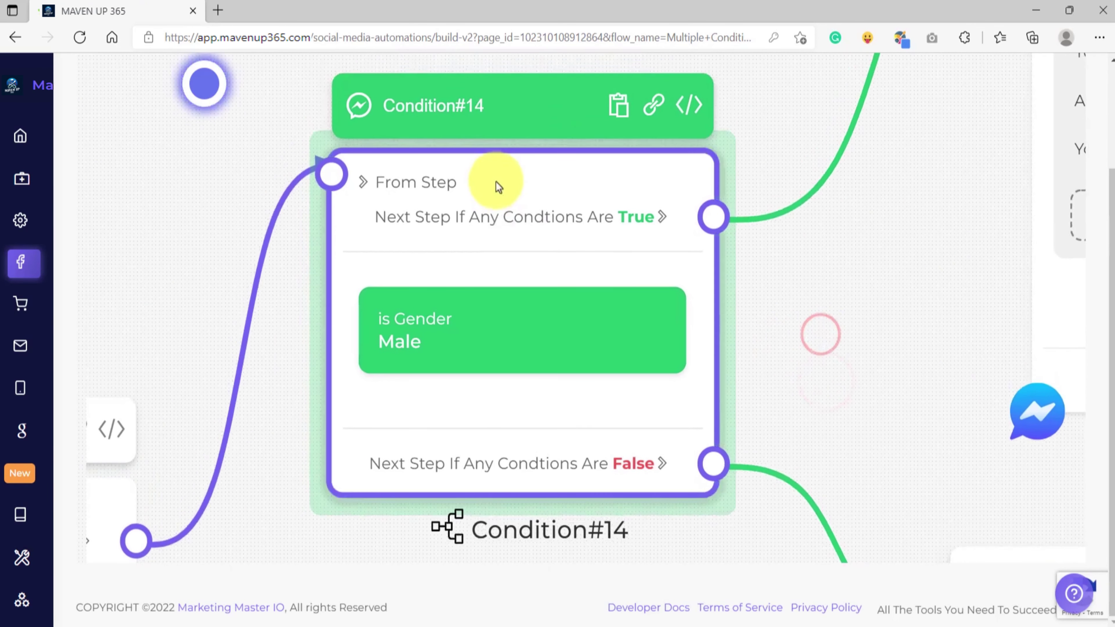
scroll(473, 339, "up", 1)
scroll(472, 339, "up", 1)
scroll(472, 340, "down", 5)
left_click_drag(715, 292, 579, 84)
left_click_drag(533, 371, 431, 268)
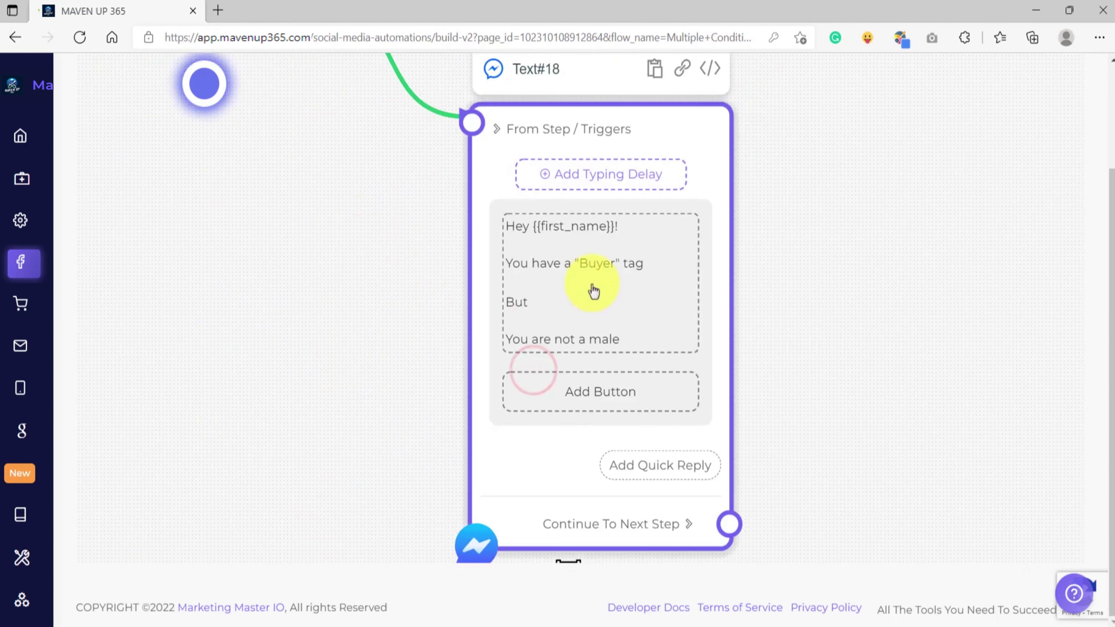
scroll(591, 290, "up", 3)
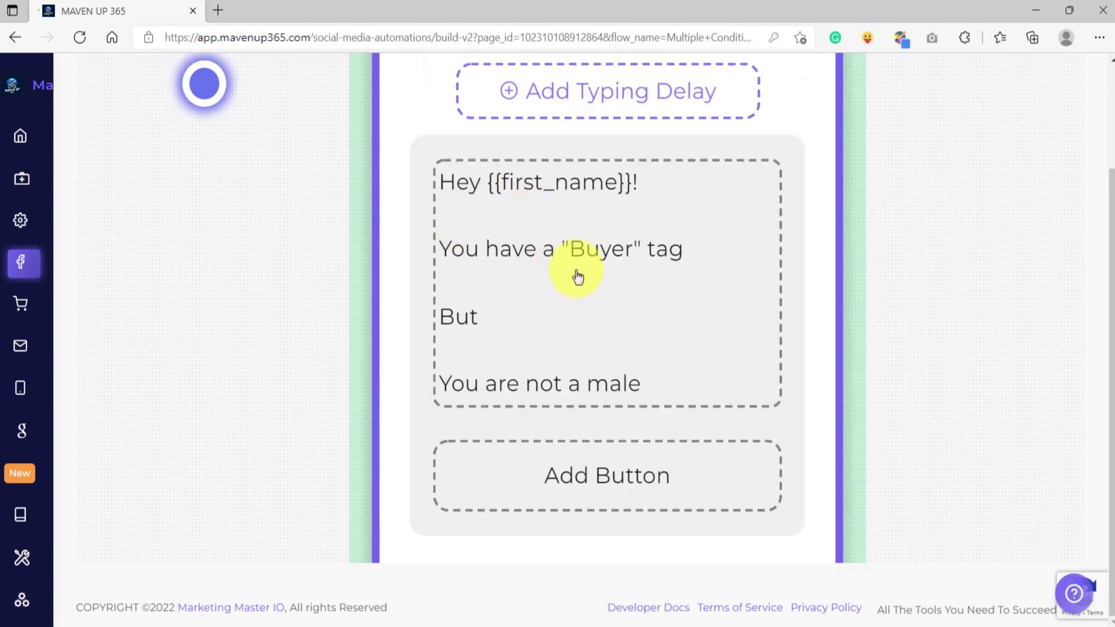
scroll(578, 309, "down", 4)
Step: Connect a second nested Condition block to the False branch of the Buyer tag condition and place it below that block
left_click_drag(466, 336, 575, 316)
left_click_drag(243, 386, 575, 299)
left_click_drag(419, 219, 496, 322)
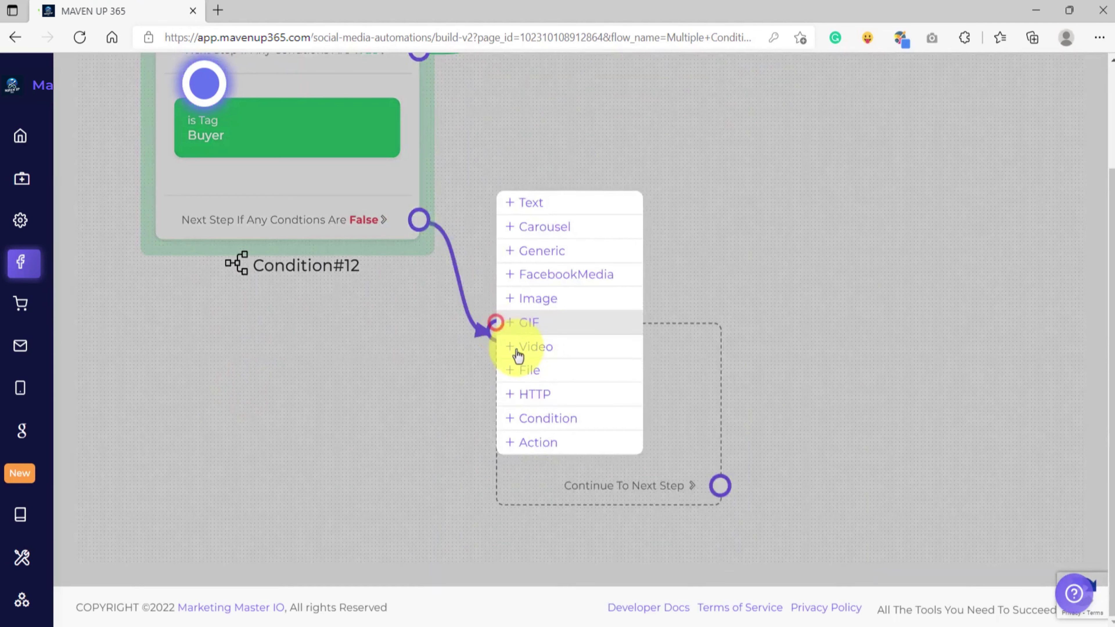
left_click(549, 418)
left_click(438, 412)
left_click_drag(436, 379, 426, 405)
left_click_drag(675, 448, 669, 333)
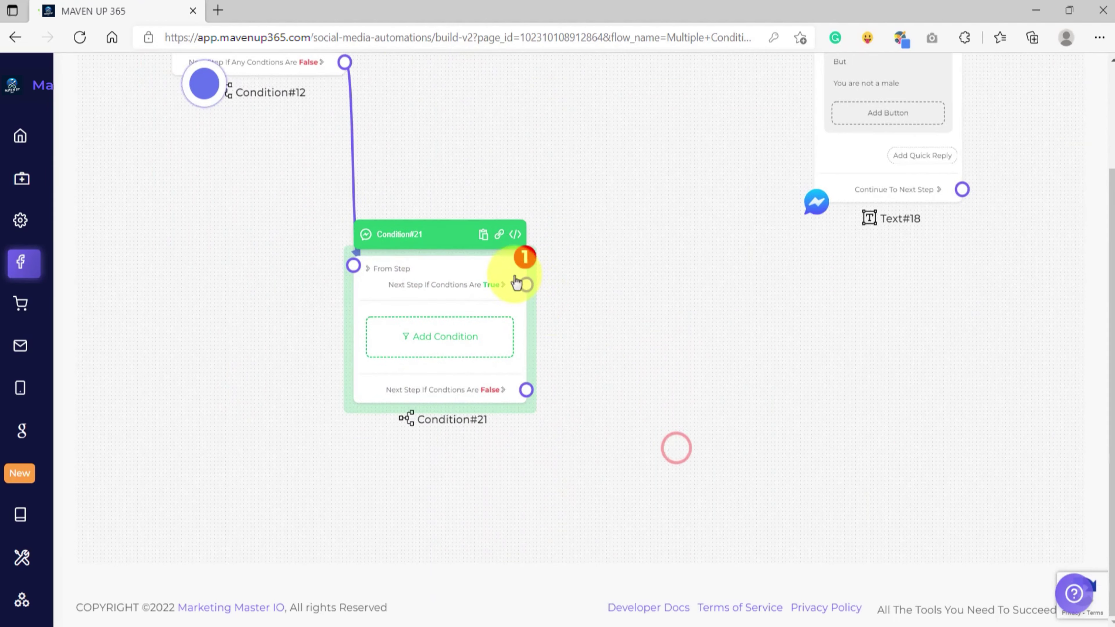
Step: Configure the new nested condition block for Any One Of Conditions Met, with the condition Gender is Male
left_click(482, 257)
left_click(568, 276)
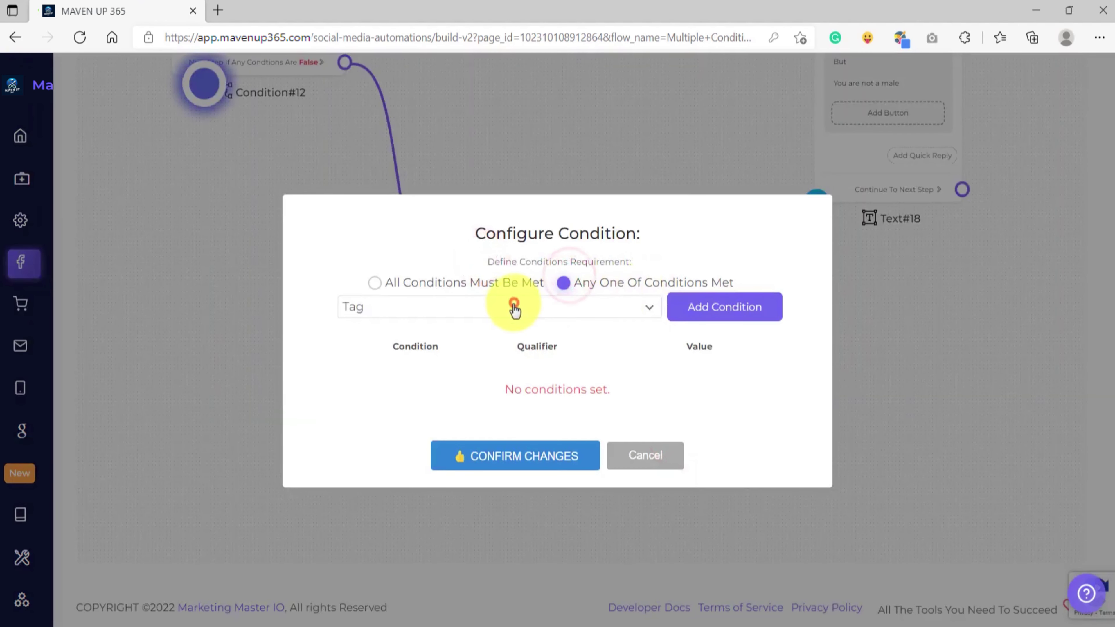
left_click(514, 310)
left_click(444, 437)
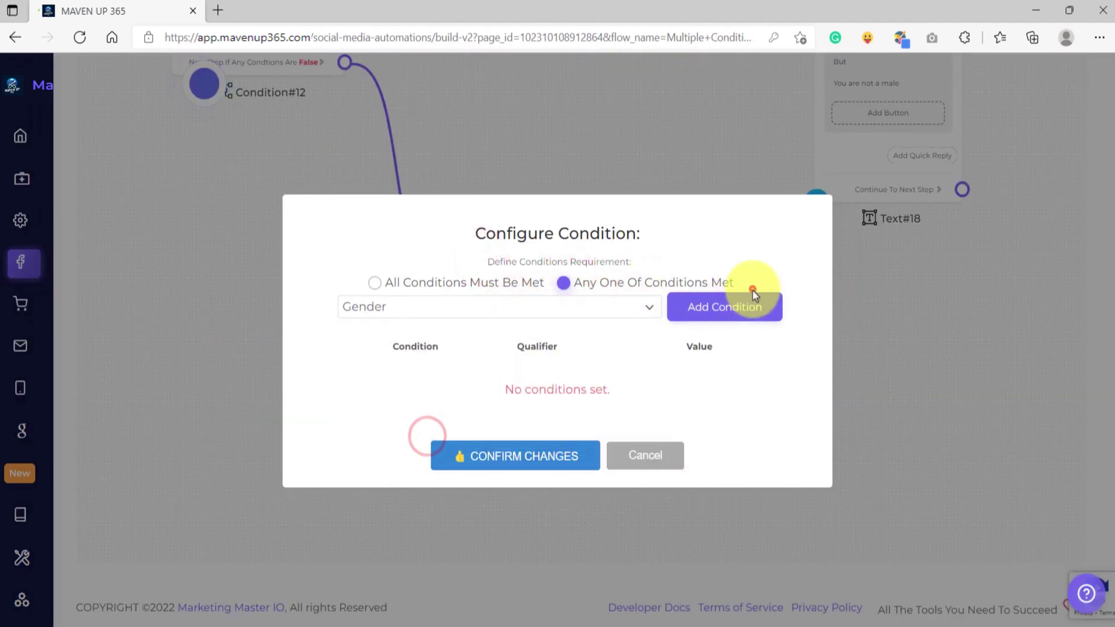
left_click(751, 307)
left_click(529, 448)
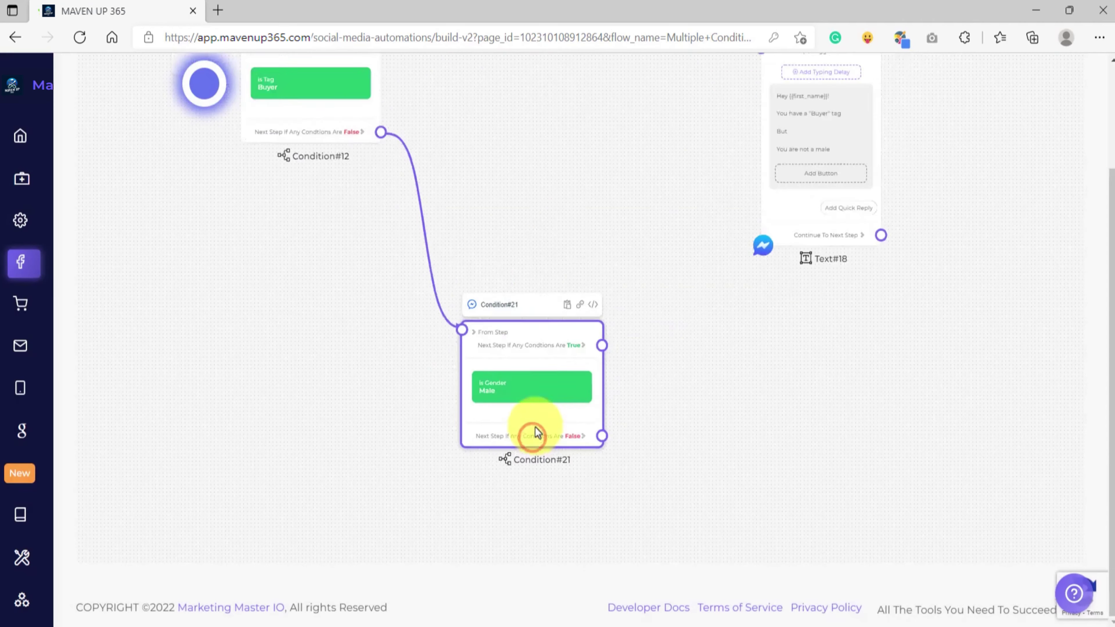
Step: Examine the Gender is Male condition nested under the Buyer False branch, including its True and False outputs
left_click_drag(543, 355, 562, 274)
scroll(580, 159, "up", 4)
left_click(534, 252)
scroll(534, 251, "down", 3)
scroll(488, 291, "up", 2)
left_click(489, 291)
scroll(487, 293, "up", 2)
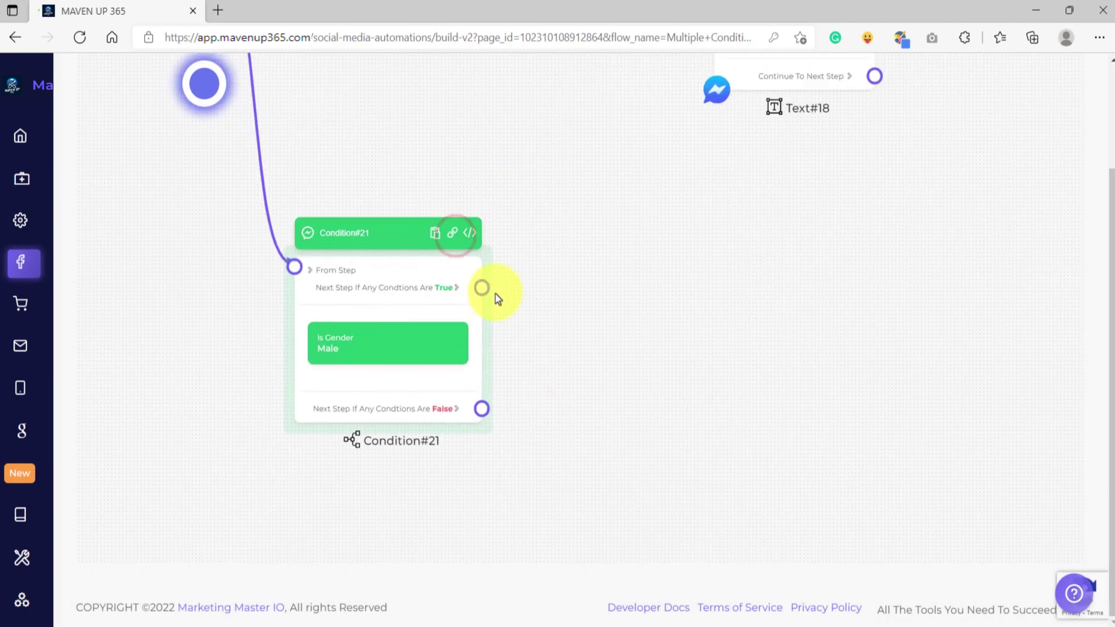
scroll(415, 308, "up", 2)
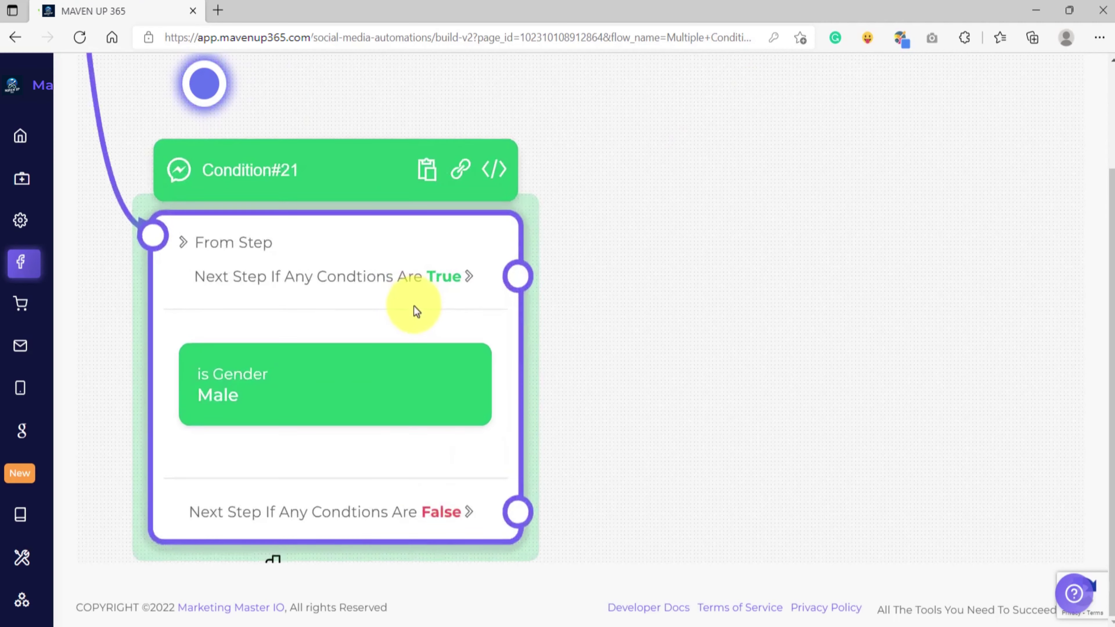
Step: Connect a new text reply block to the True output of the Male condition nested under the Buyer False branch
scroll(668, 270, "down", 2)
left_click_drag(668, 270, 450, 303)
left_click_drag(324, 302, 615, 185)
left_click(656, 72)
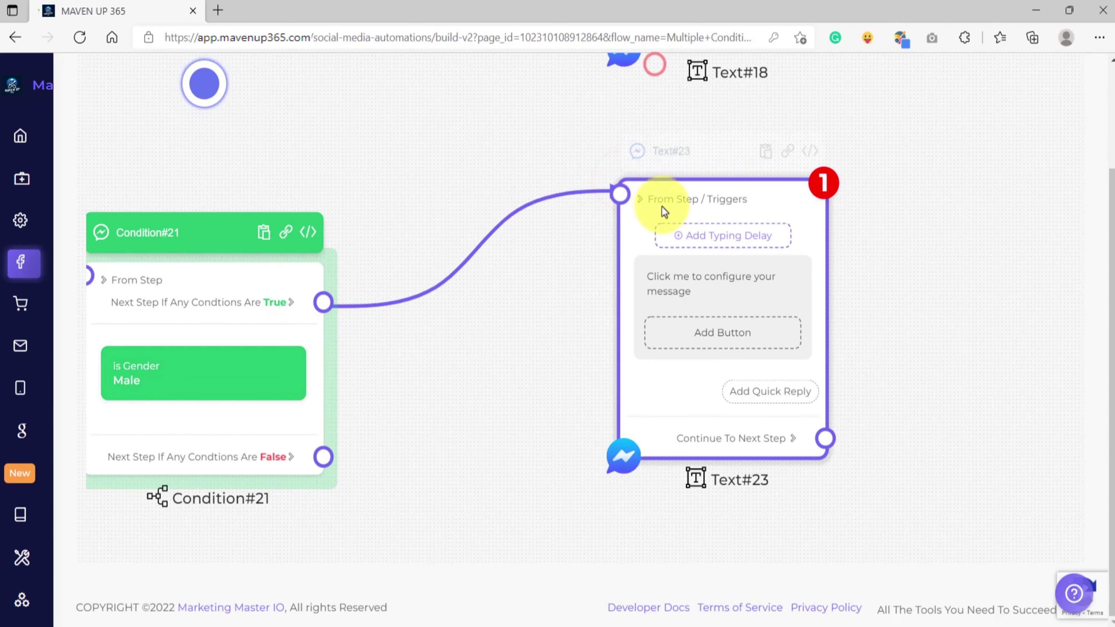
Step: Set the new True-branch reply to 'Good day {{first_name}}! You are a Male BUT You don't have a "Buyer" tag'
left_click(592, 281)
left_click(523, 318)
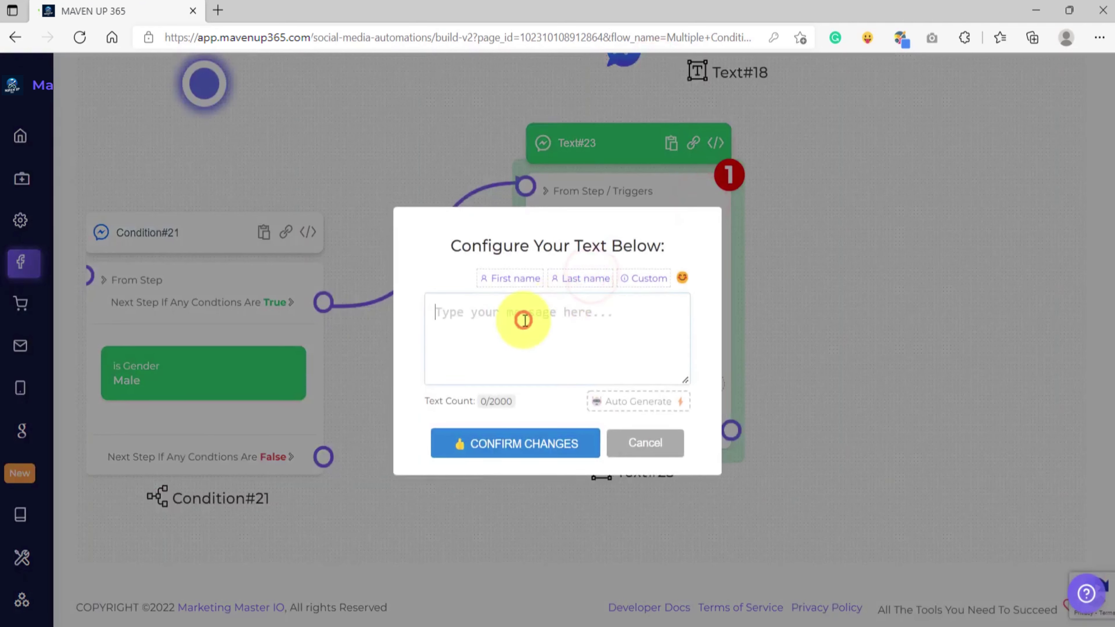
type("Good day {{first_name}}!  You are a Male  BUT  You don't have a \"Buyer\" tag")
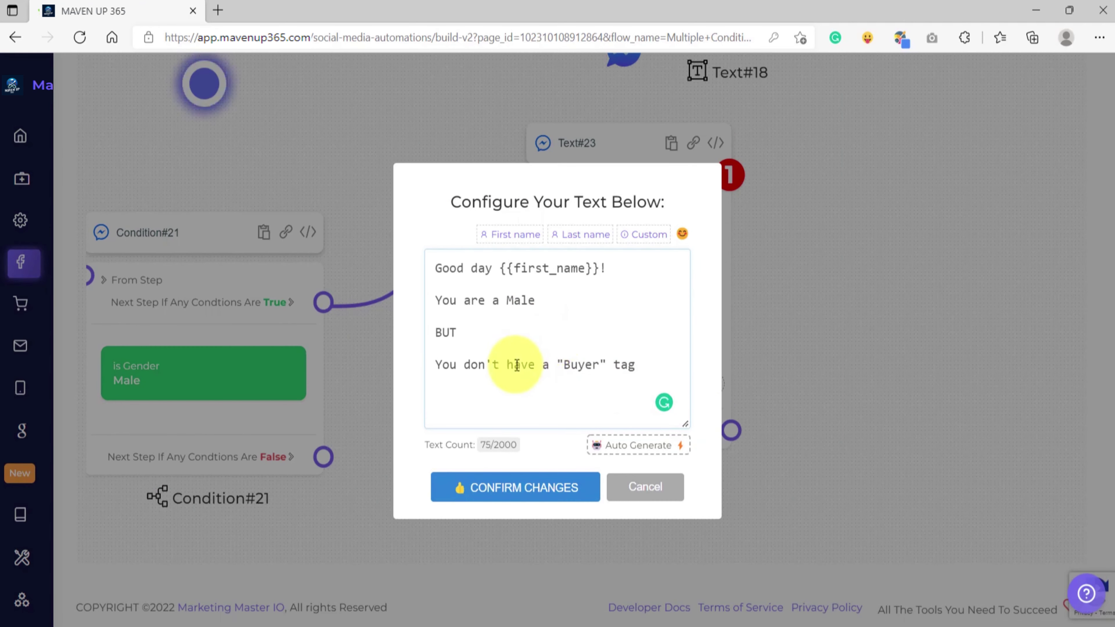
left_click(541, 469)
Step: Trace the flow from the Buyer condition's False output through the nested Male condition's True output to its text reply
scroll(491, 369, "up", 5)
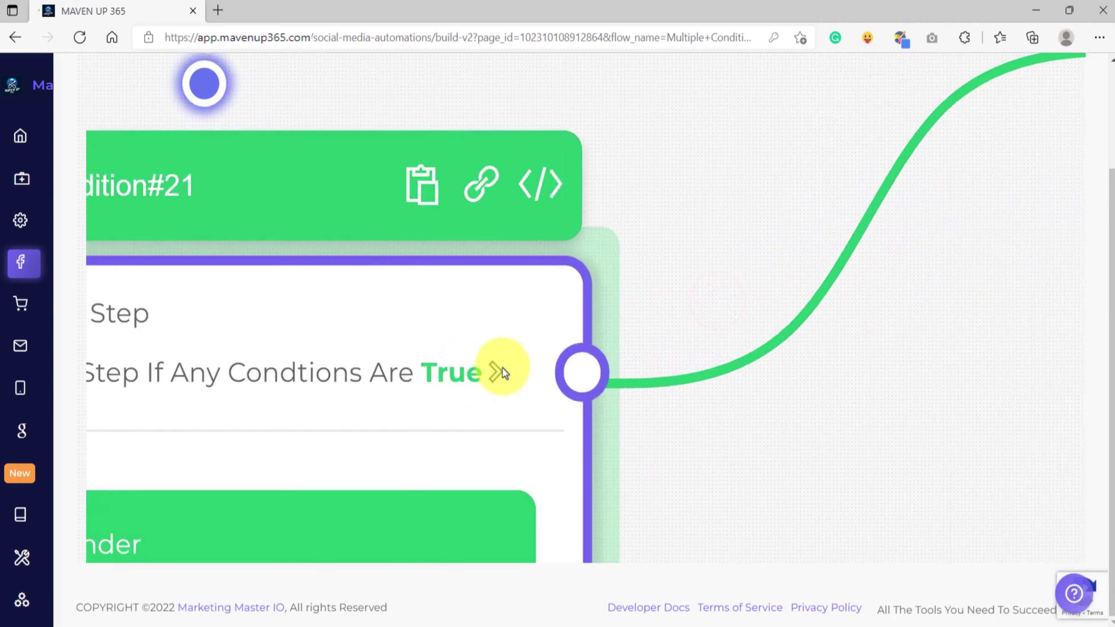
scroll(483, 370, "down", 5)
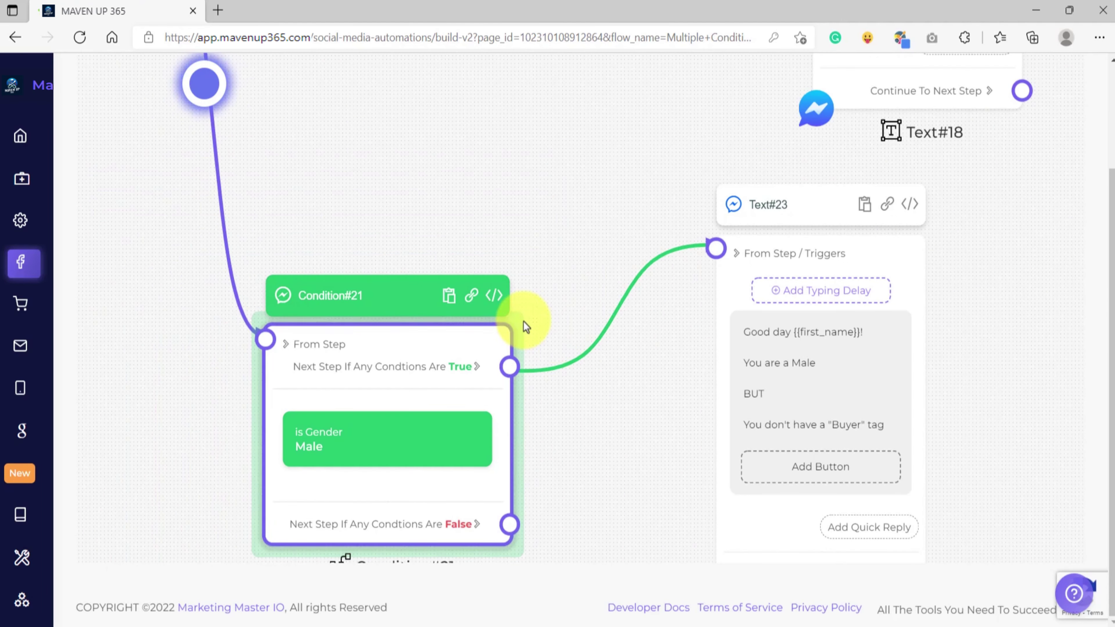
left_click_drag(674, 404, 589, 400)
scroll(704, 394, "down", 3)
left_click_drag(450, 274, 647, 399)
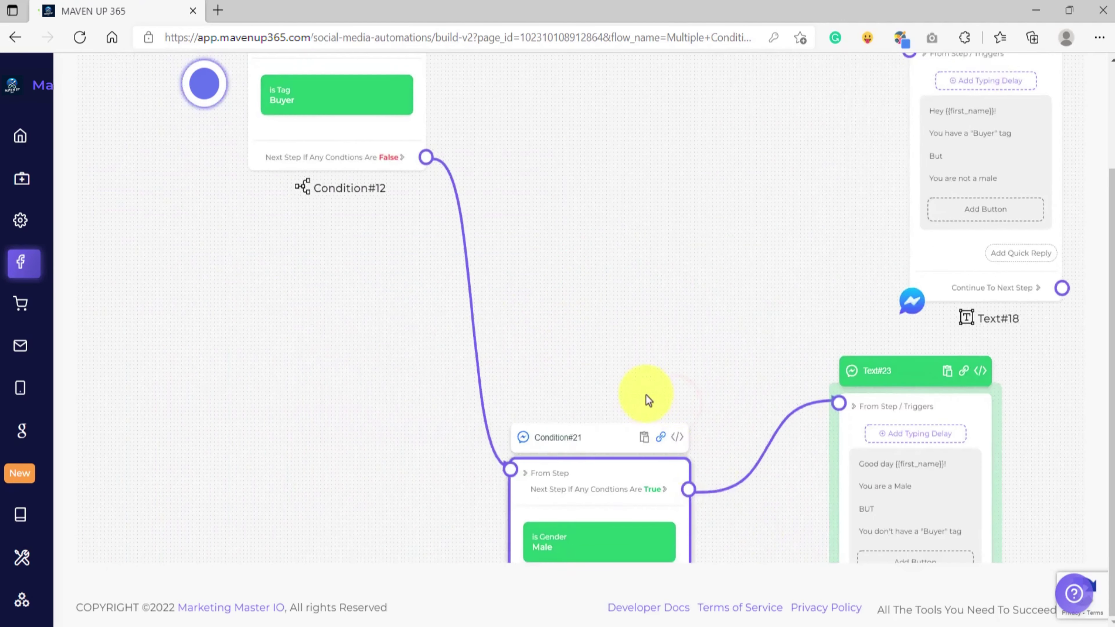
left_click_drag(558, 250, 650, 391)
scroll(515, 314, "up", 5)
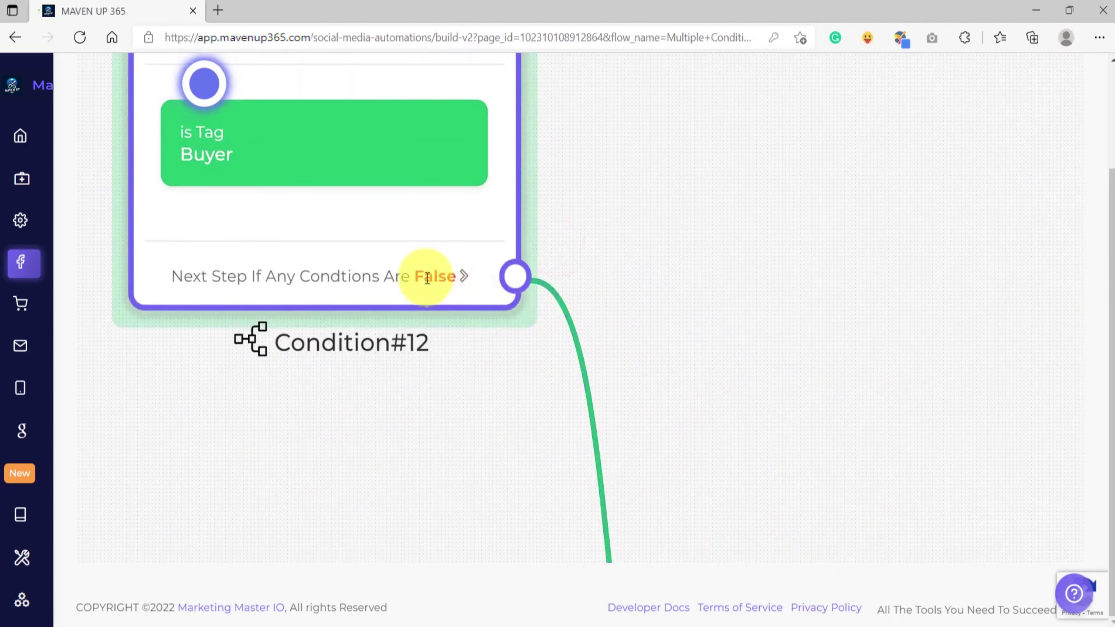
left_click_drag(570, 191, 493, 57)
scroll(426, 287, "up", 4)
scroll(431, 324, "down", 4)
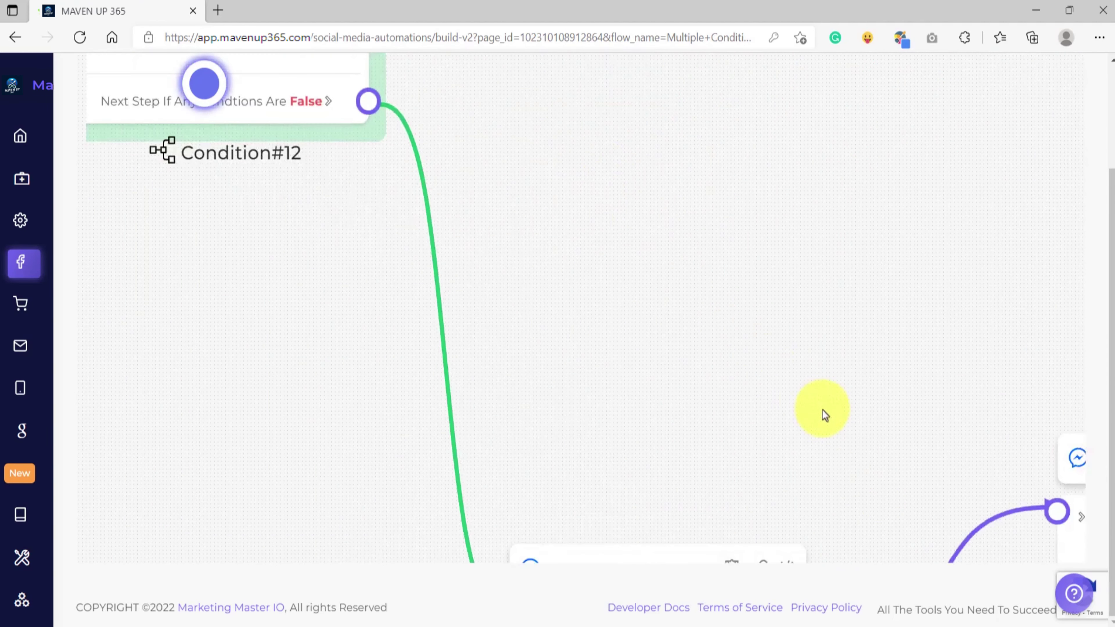
left_click_drag(839, 419, 444, 154)
left_click_drag(609, 395, 239, 190)
scroll(554, 338, "up", 5)
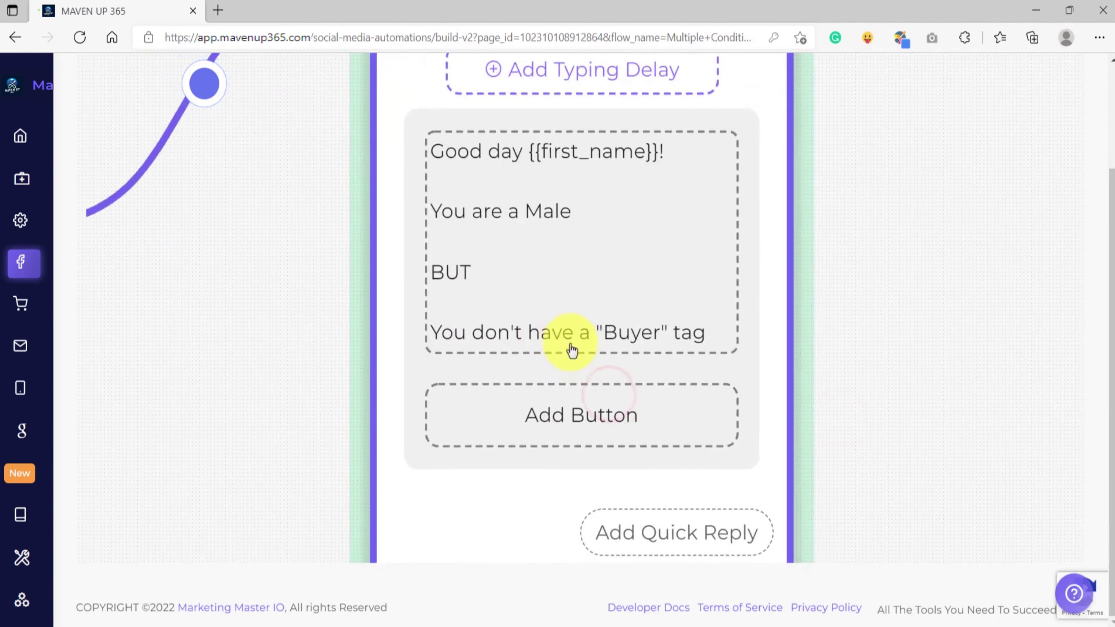
Step: Examine the Buyer condition's False branch and the Male condition nested beneath it once more
scroll(560, 337, "down", 7)
left_click_drag(214, 402, 505, 387)
left_click(542, 247)
scroll(337, 271, "up", 5)
scroll(339, 269, "down", 5)
left_click_drag(375, 332, 598, 475)
scroll(486, 255, "up", 1)
scroll(486, 259, "up", 4)
scroll(480, 256, "down", 5)
Step: Review the full message of the text reply on the nested Male condition's False branch and confirm it
left_click_drag(794, 363, 456, 54)
left_click(483, 285)
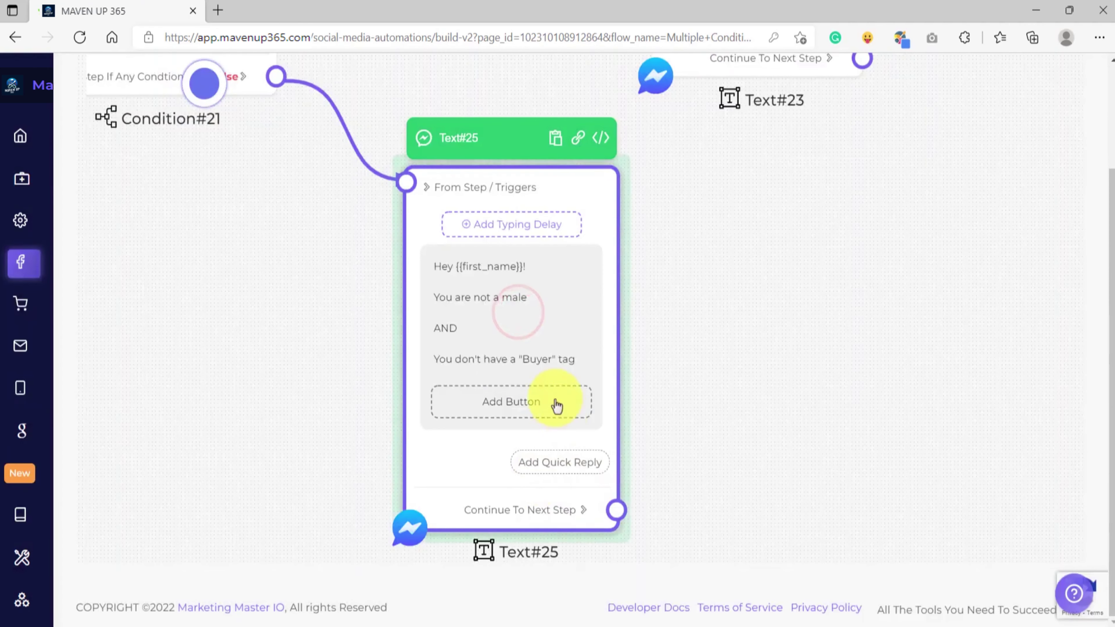
left_click(510, 352)
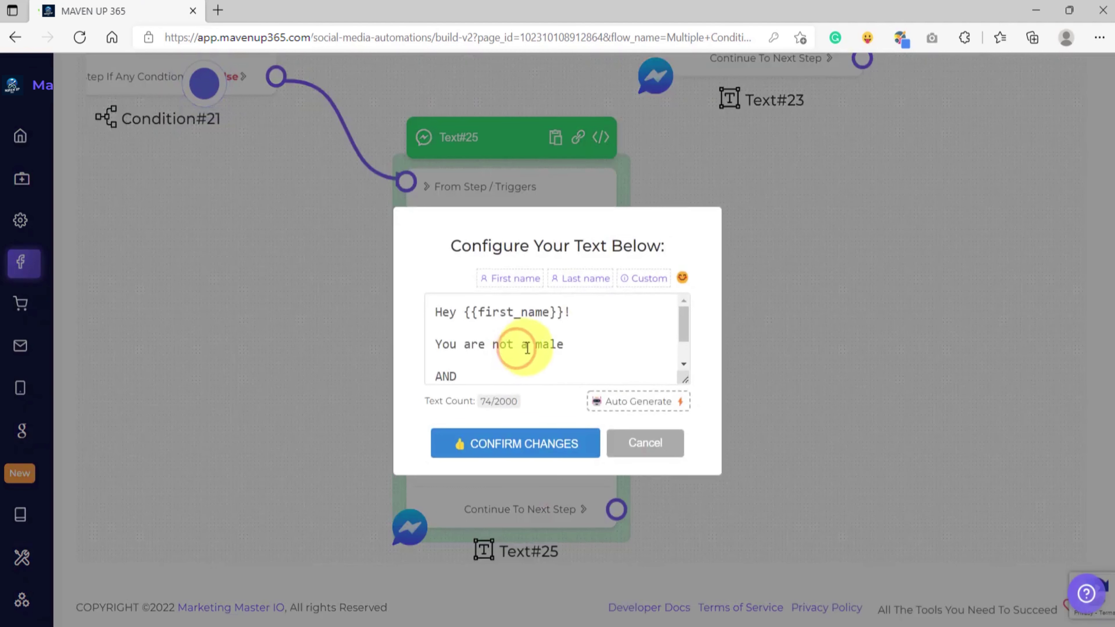
left_click_drag(687, 377, 699, 444)
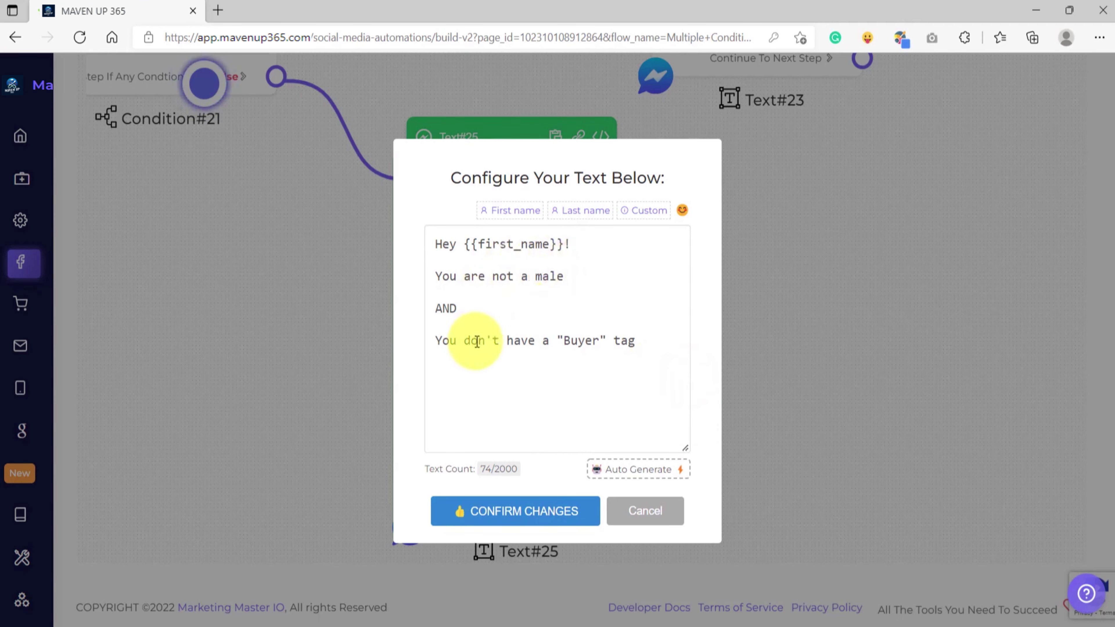
left_click(553, 510)
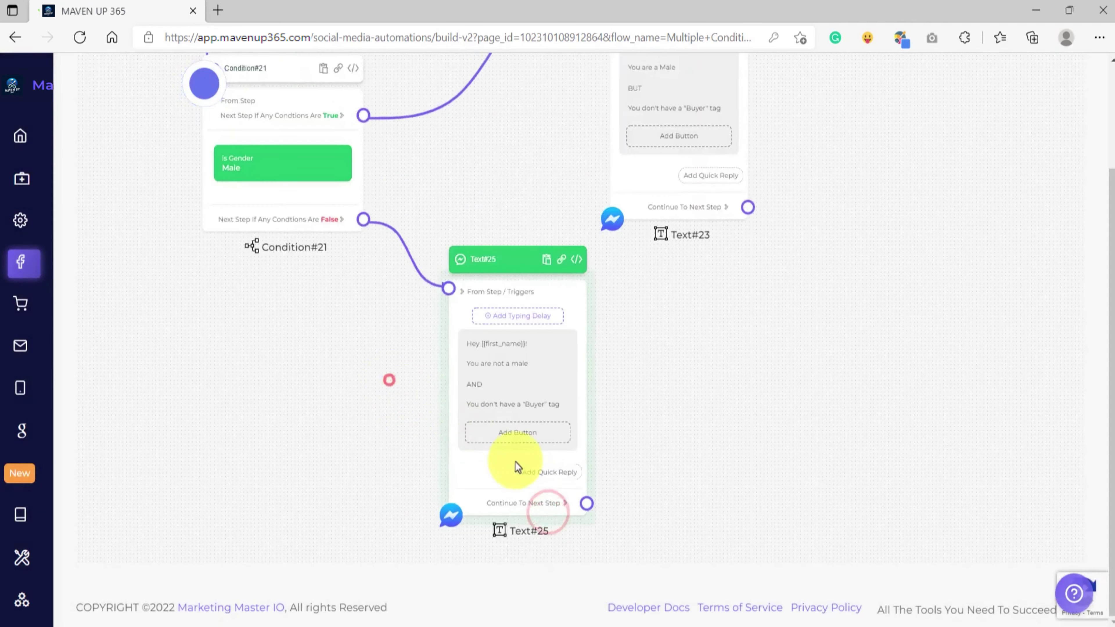
Step: Go back to the Buyer tag condition and examine where its False output leads
scroll(562, 356, "up", 3)
scroll(563, 356, "down", 3)
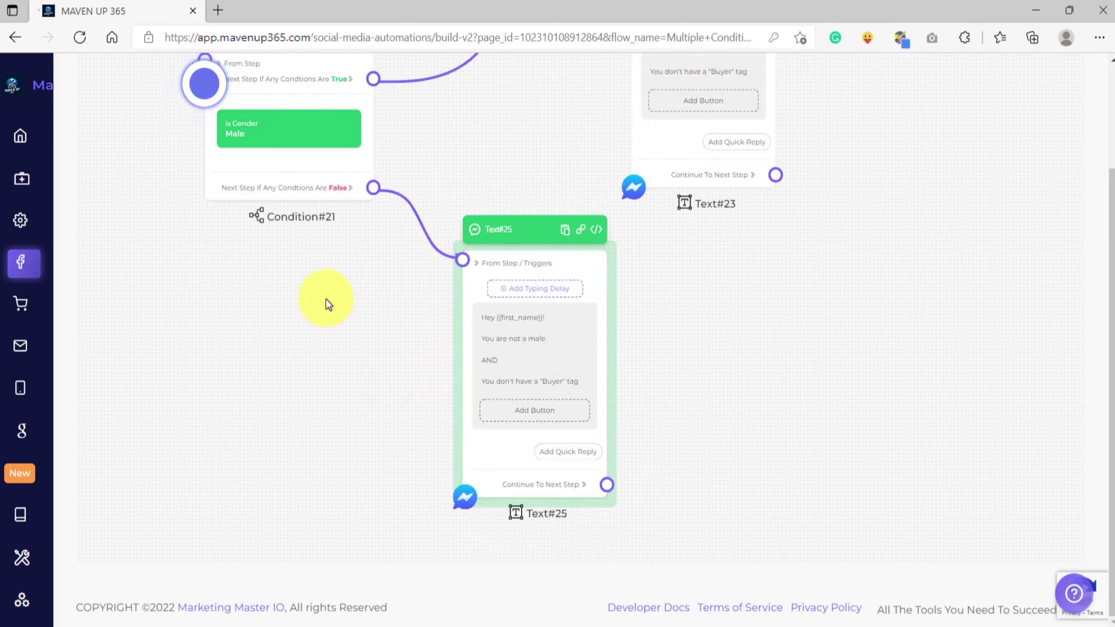
left_click_drag(326, 299, 685, 452)
left_click_drag(403, 180, 489, 450)
scroll(566, 281, "down", 4)
left_click_drag(566, 282, 438, 311)
left_click_drag(431, 250, 373, 349)
scroll(358, 311, "up", 4)
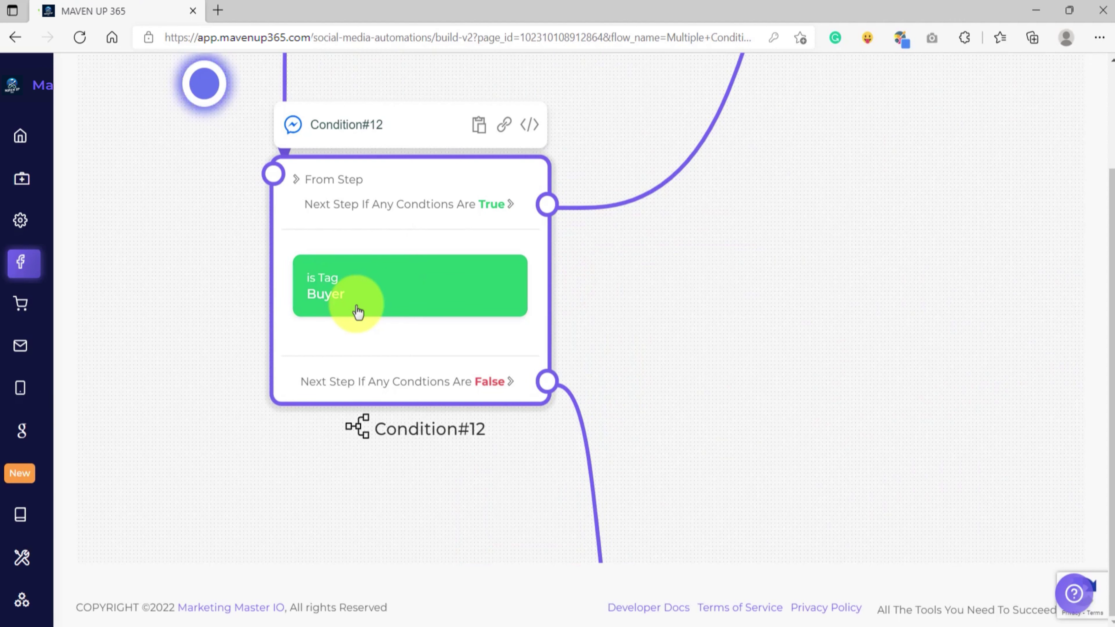
scroll(338, 313, "down", 3)
Step: Follow the nested Male condition's False output under the Buyer False branch to its text reply and read the message
left_click_drag(411, 386, 298, 312)
scroll(405, 343, "up", 3)
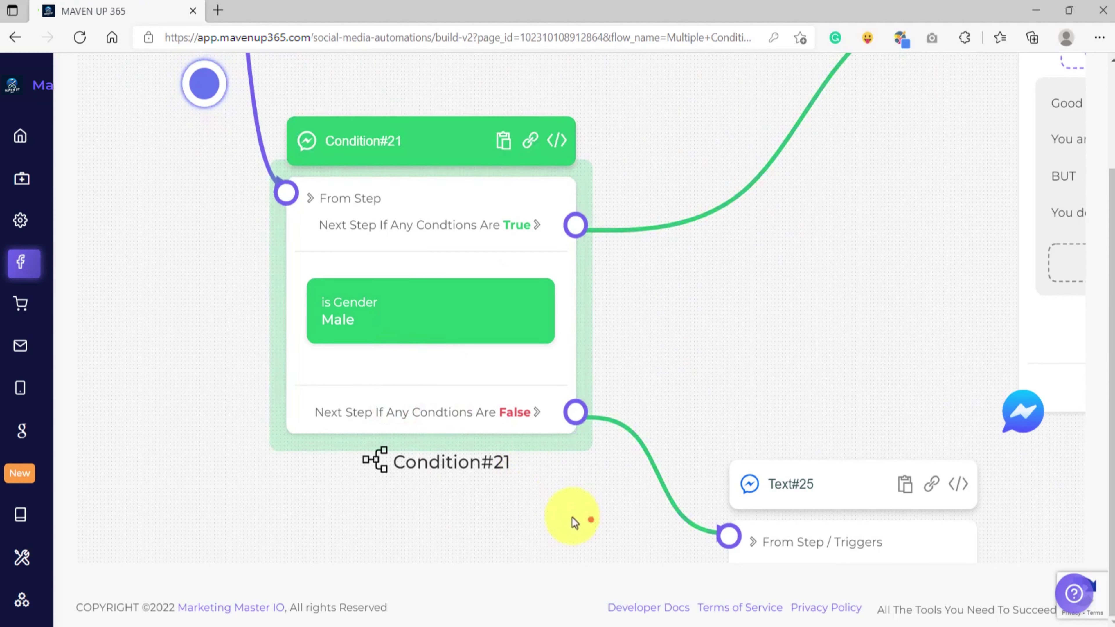
left_click_drag(590, 520, 549, 515)
scroll(397, 372, "up", 2)
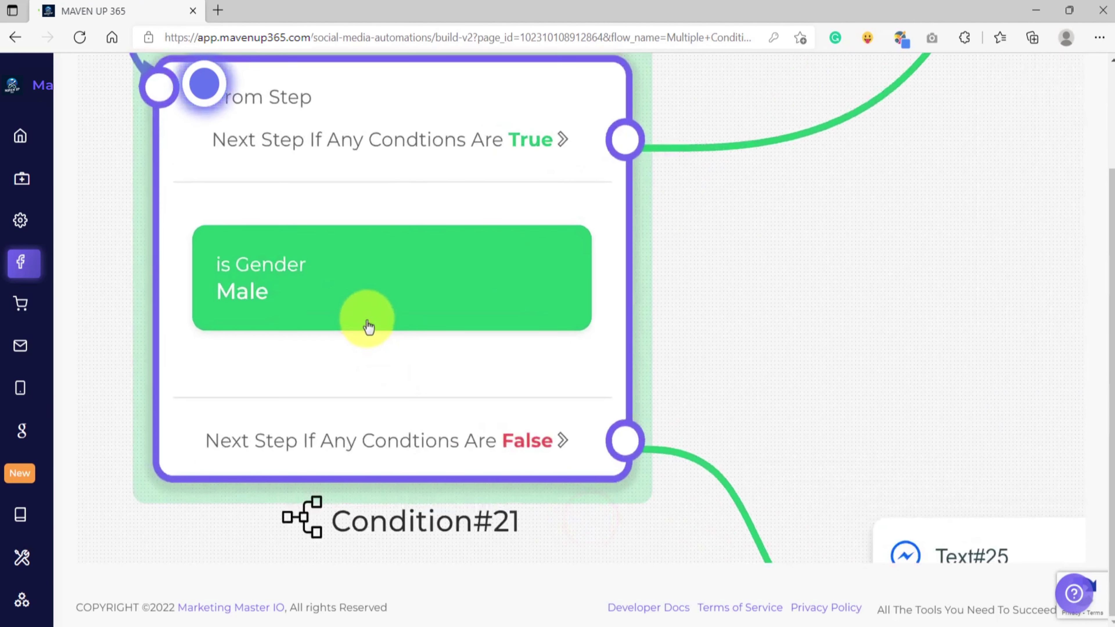
scroll(368, 328, "down", 1)
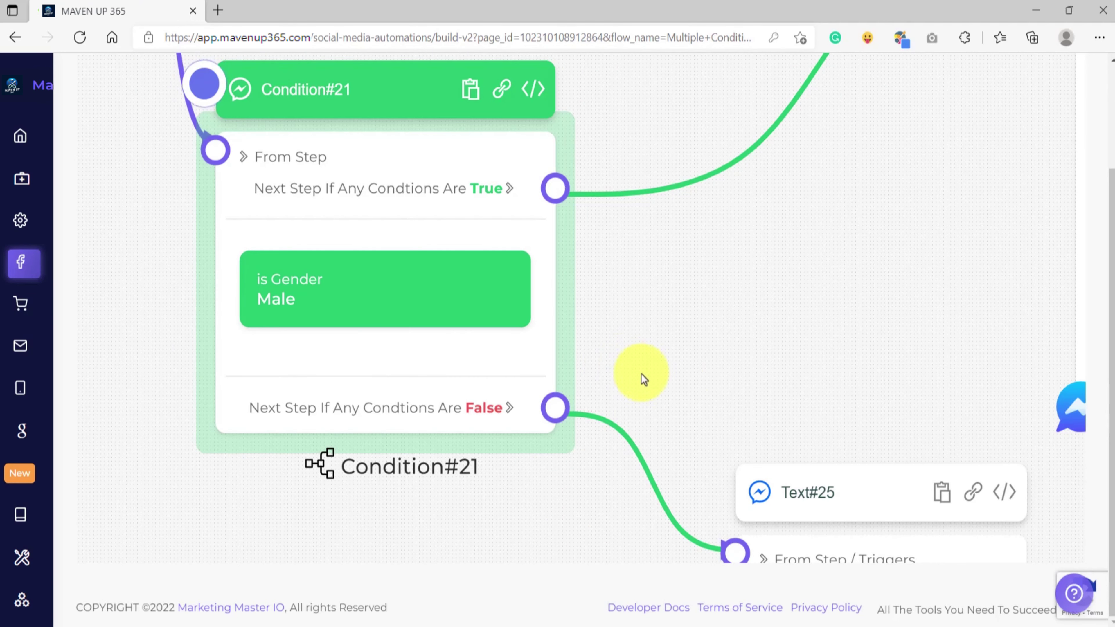
left_click_drag(740, 404, 679, 282)
left_click_drag(580, 477, 462, 316)
scroll(462, 316, "up", 1)
scroll(560, 325, "down", 2)
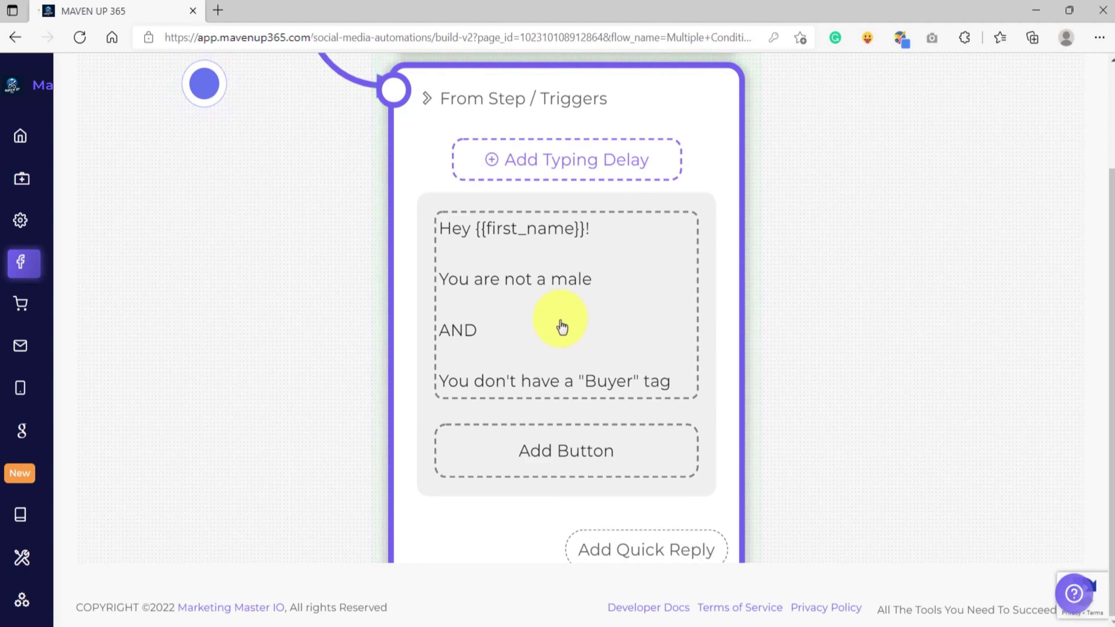
Step: Review the overall flow layout, from the opening message down to the nested Buyer and Male condition branches
scroll(481, 331, "down", 5)
left_click_drag(373, 317, 467, 464)
scroll(461, 444, "down", 3)
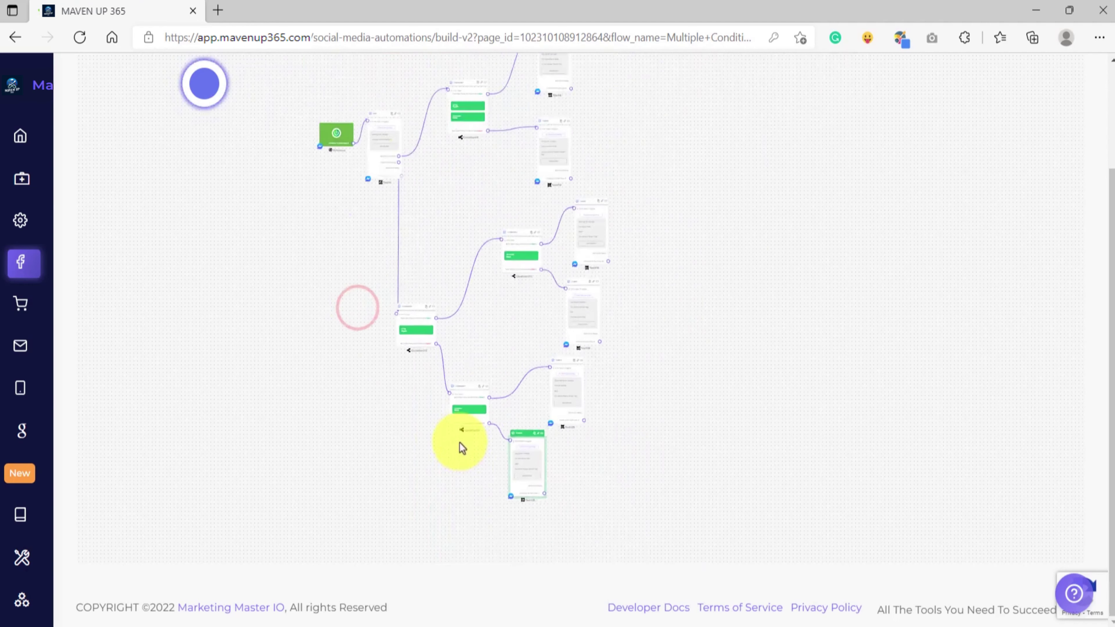
left_click_drag(498, 338, 505, 409)
scroll(478, 263, "up", 2)
left_click_drag(478, 262, 428, 324)
scroll(428, 324, "up", 2)
scroll(428, 324, "down", 2)
left_click_drag(404, 447, 395, 307)
left_click_drag(393, 369, 396, 184)
mouse_move(522, 352)
left_mouse_down()
mouse_move(506, 303)
mouse_move(328, 413)
left_mouse_up()
Step: Compare the True and False text replies of the Male condition under Buyer True, and trace them back to the Buyer condition
scroll(558, 230, "up", 4)
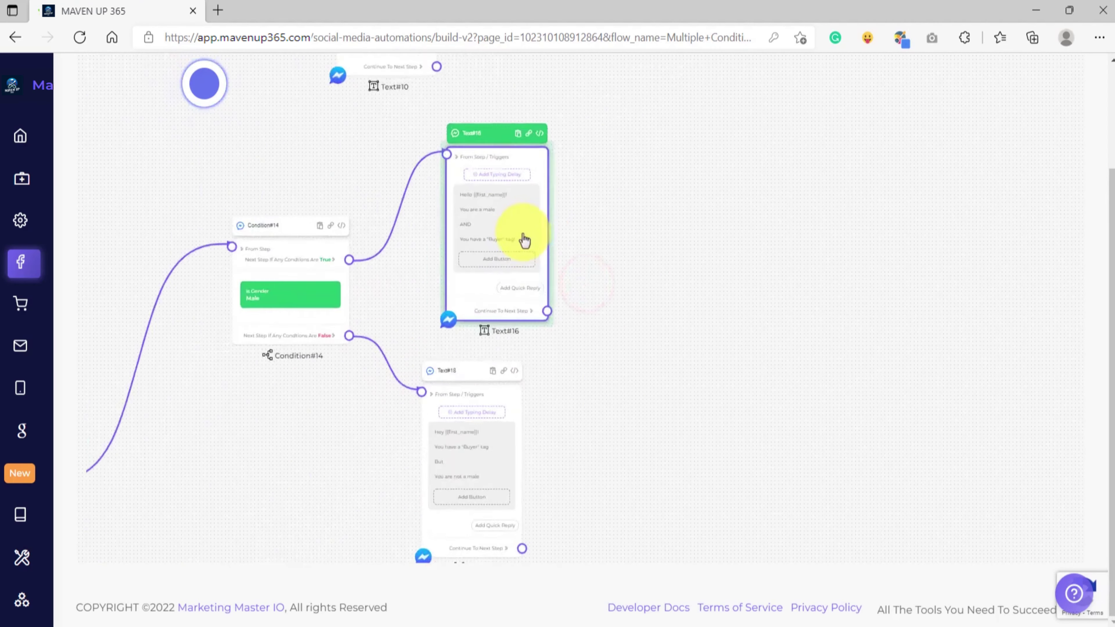
scroll(473, 224, "up", 2)
scroll(533, 308, "down", 2)
left_click_drag(607, 441, 654, 353)
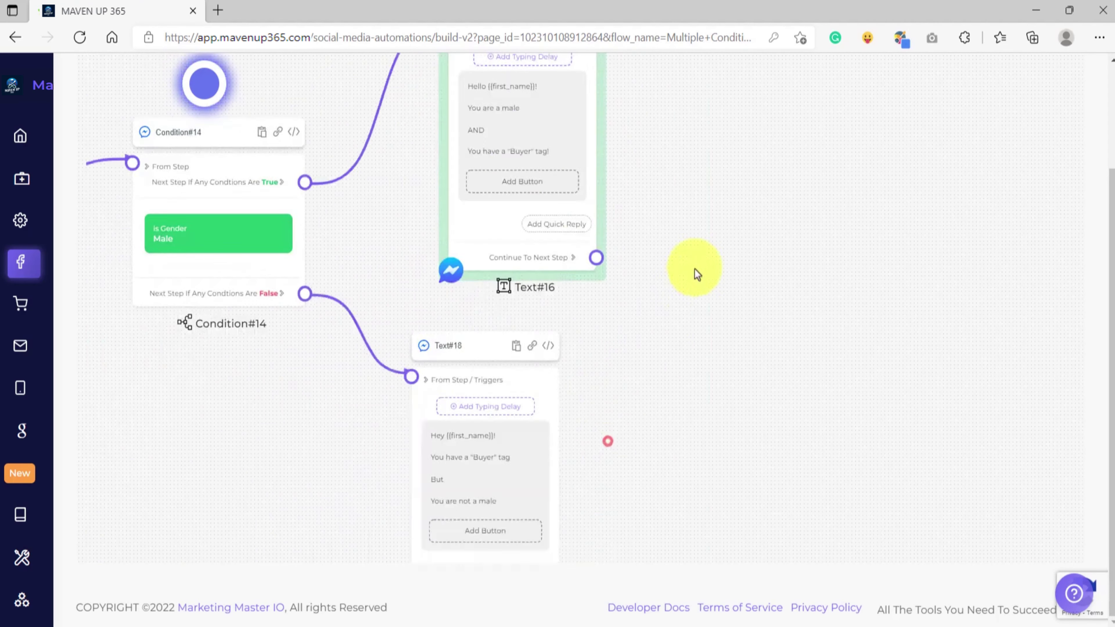
scroll(518, 321, "down", 3)
scroll(570, 358, "up", 2)
scroll(572, 357, "down", 2)
left_click_drag(423, 332, 506, 443)
scroll(453, 364, "up", 1)
left_click_drag(411, 269, 401, 447)
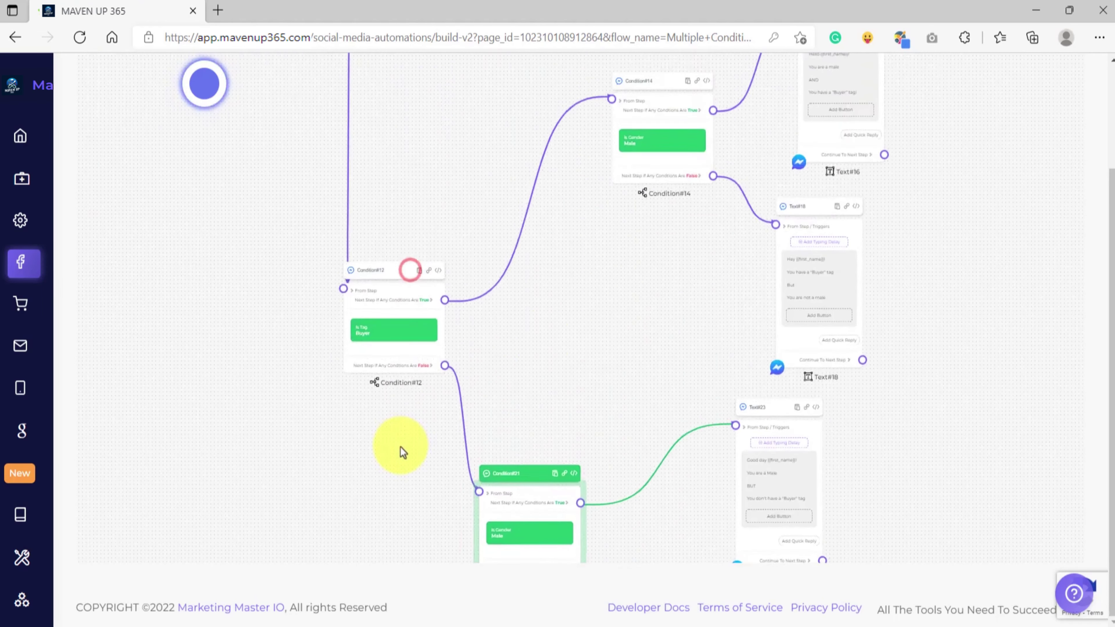
left_click_drag(610, 248, 527, 424)
Step: Move the starting trigger and opening message away from the condition branches, and shift the multiple-condition block's False reply outward
scroll(518, 406, "down", 3)
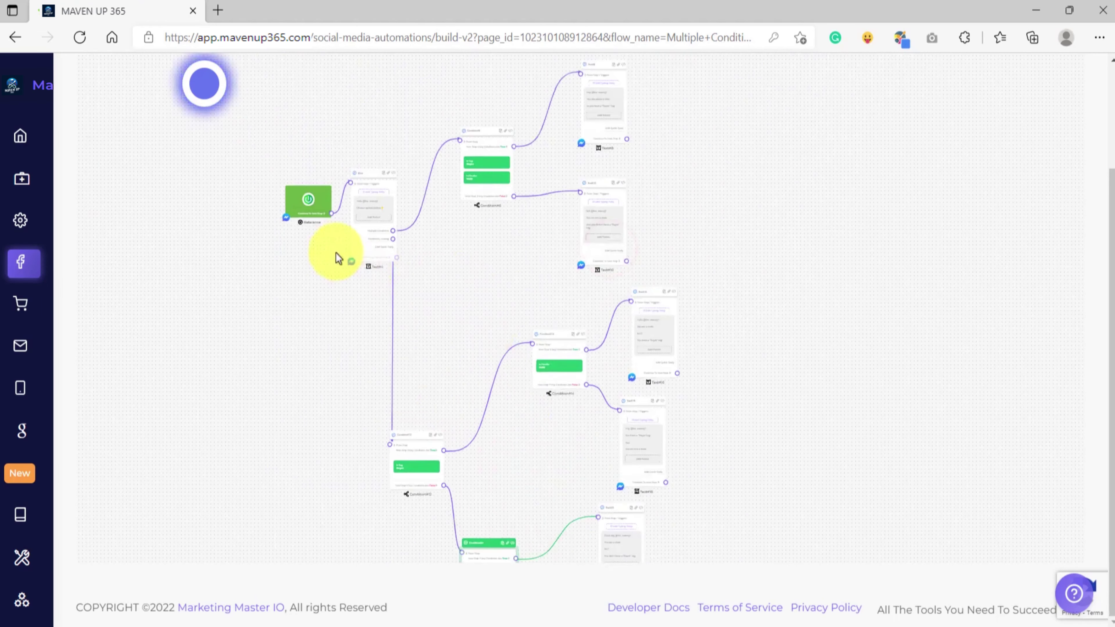
left_click_drag(304, 204, 254, 254)
left_click_drag(498, 245, 445, 370)
scroll(417, 268, "up", 5)
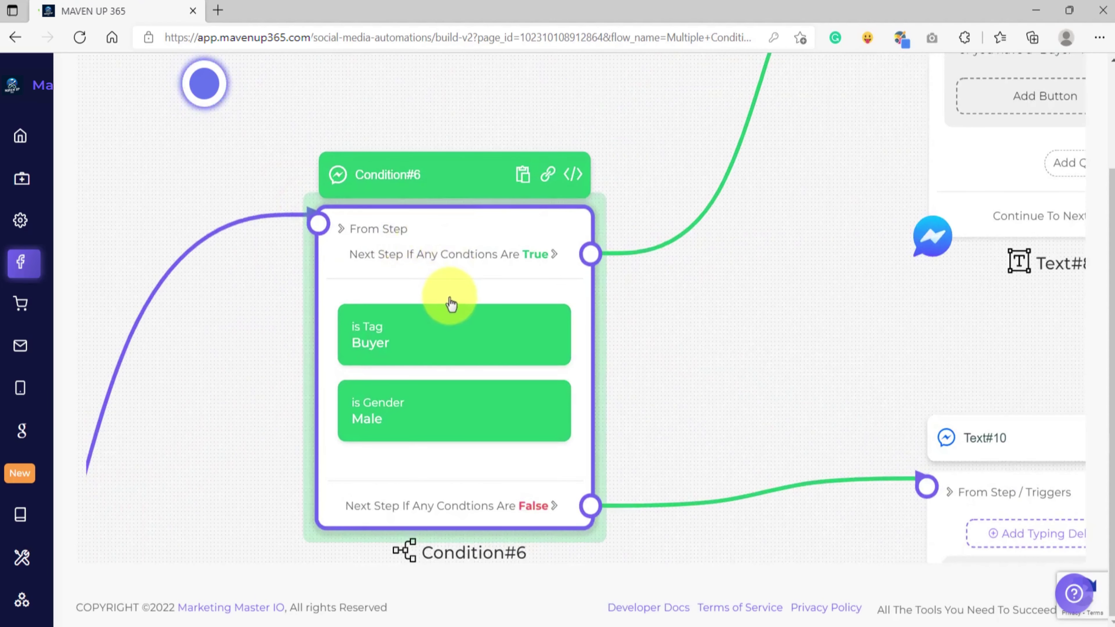
scroll(525, 322, "down", 4)
left_click_drag(769, 399, 828, 347)
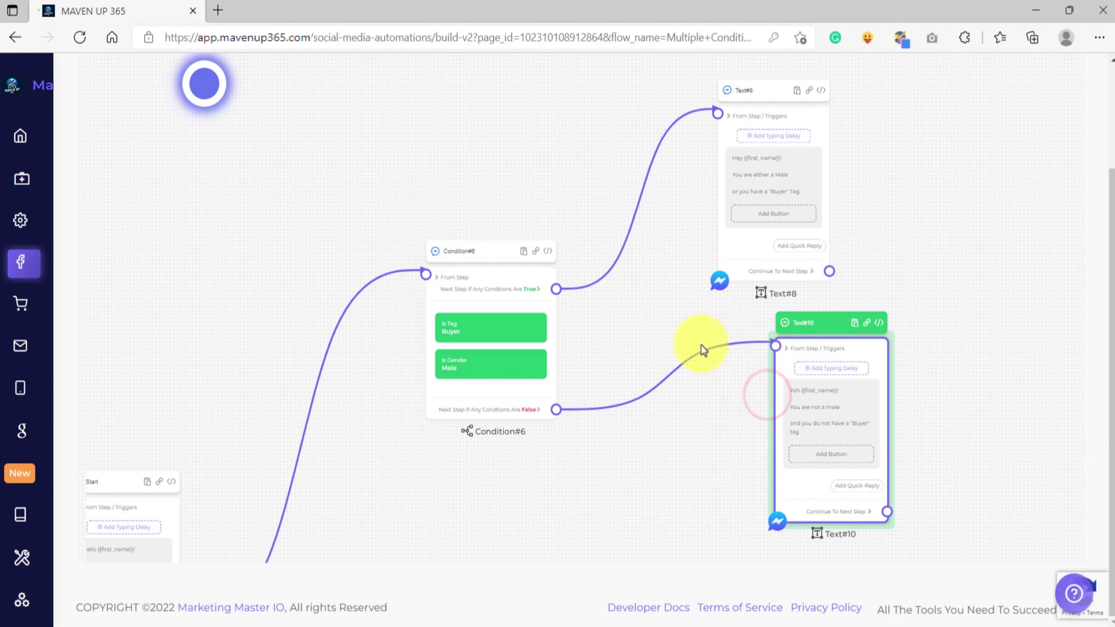
Step: Examine the True and False outputs of the block that combines the Buyer tag and Male gender conditions
left_click(505, 352)
scroll(571, 323, "up", 6)
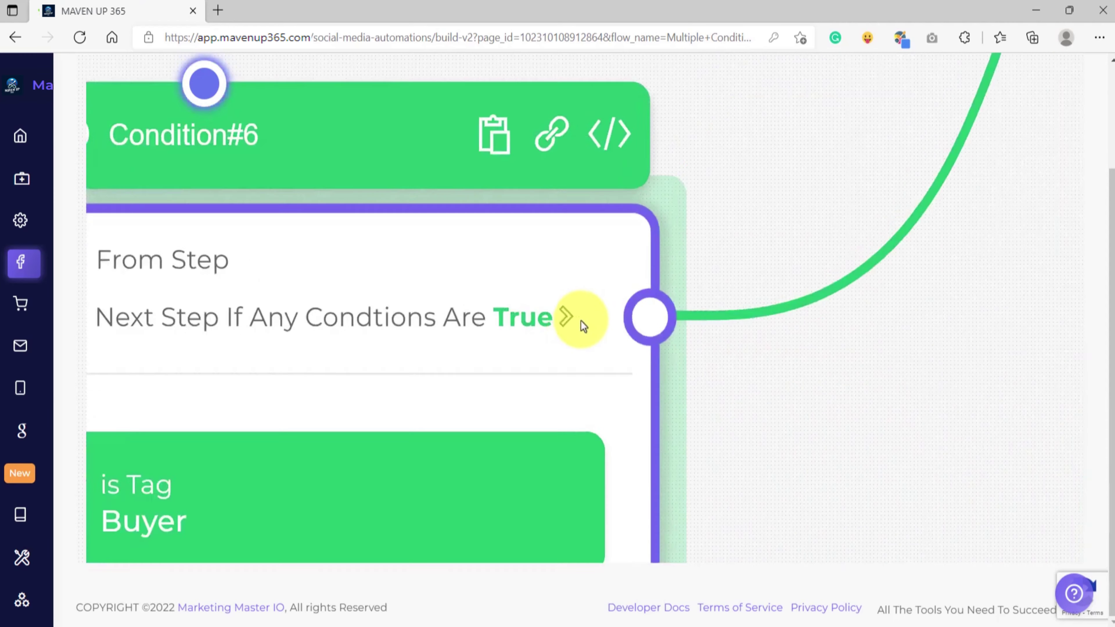
scroll(643, 373, "down", 3)
left_click_drag(705, 440, 660, 209)
scroll(615, 342, "down", 4)
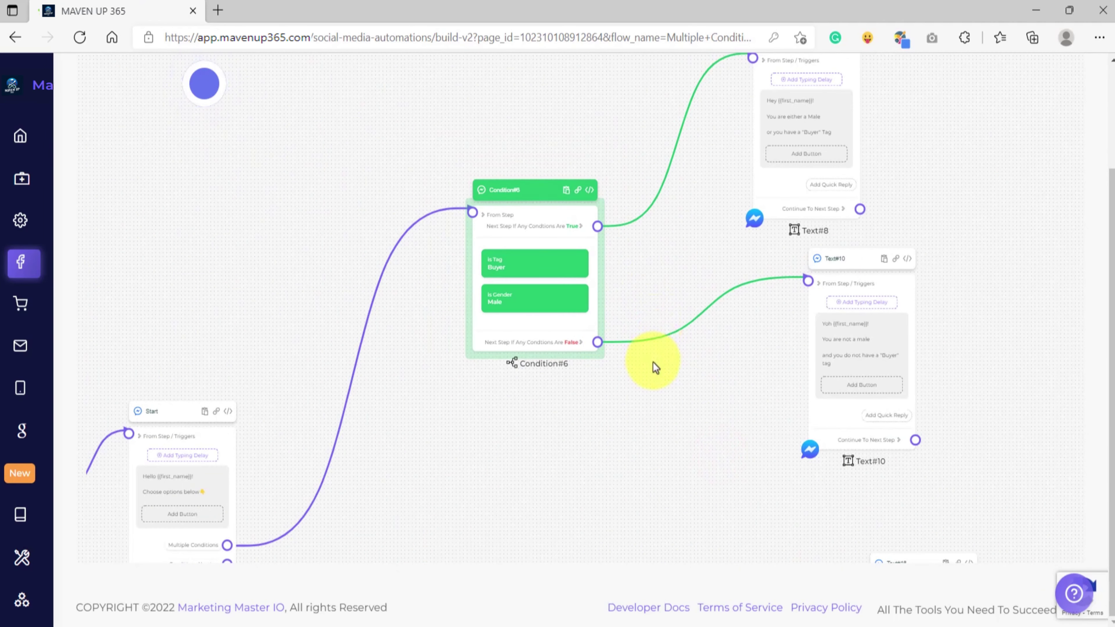
Step: Examine the nested part of the flow, including the Male condition on the Buyer True branch and its replies
scroll(654, 363, "down", 8)
left_click_drag(645, 445, 563, 232)
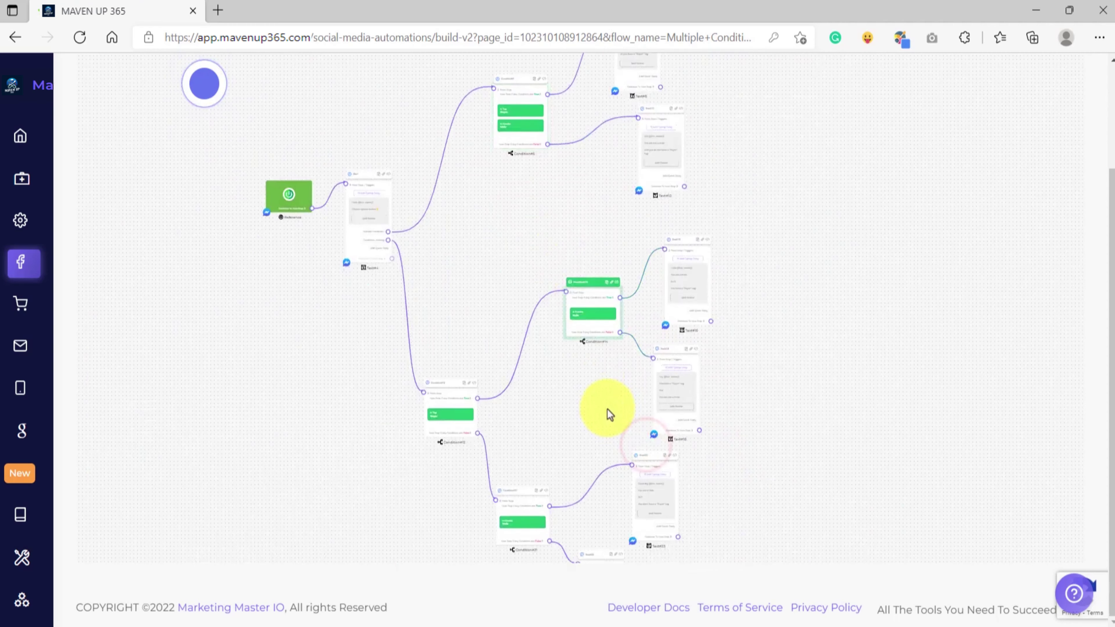
left_click_drag(611, 415, 605, 336)
left_click(553, 353)
scroll(554, 352, "up", 5)
scroll(555, 351, "down", 5)
left_click_drag(615, 296, 631, 132)
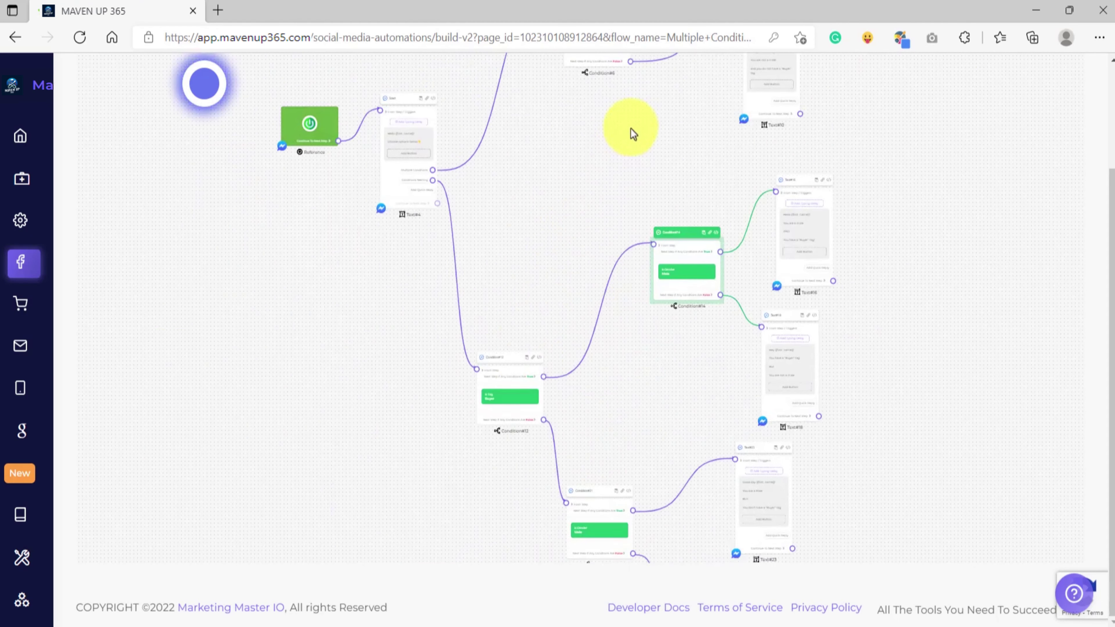
Step: Inspect the Buyer tag condition's settings, cancel out of them, and view its nested branches
left_click(563, 284)
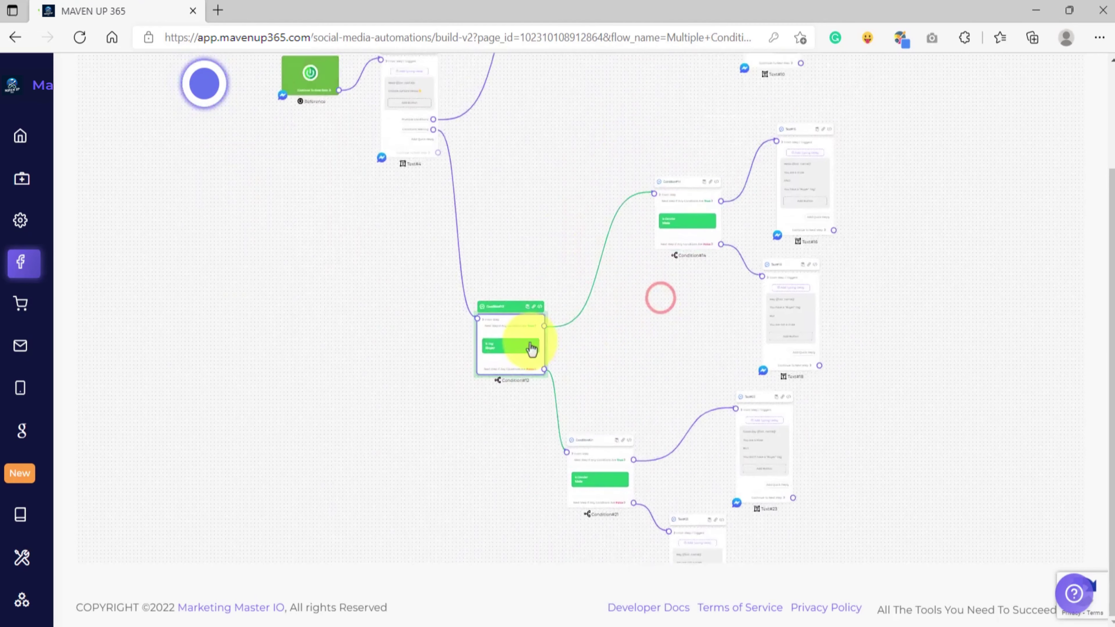
scroll(508, 358, "up", 5)
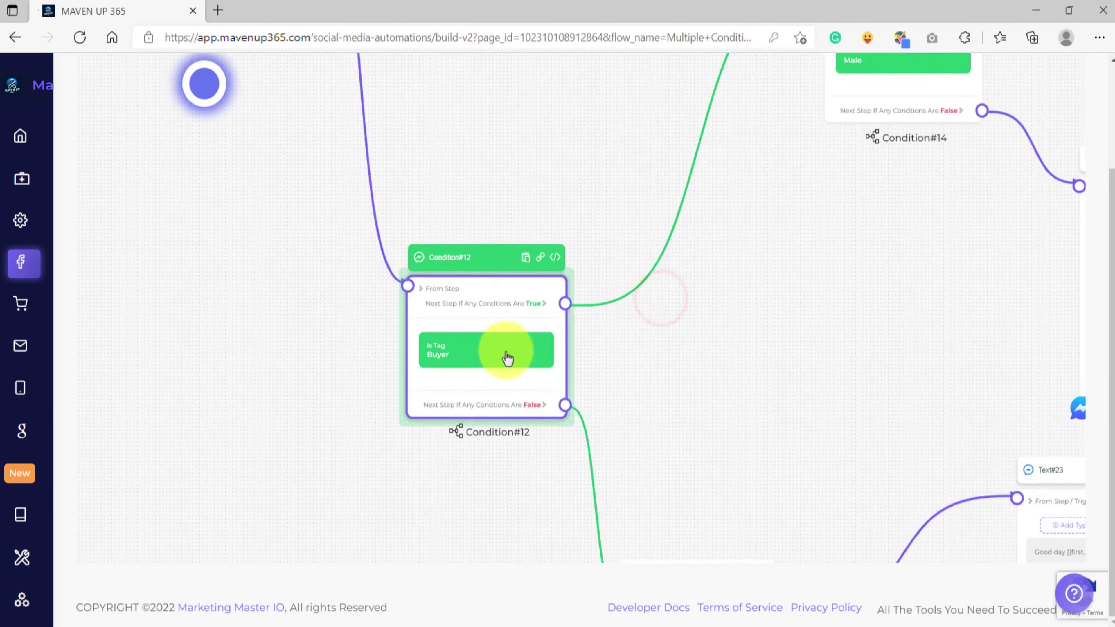
left_click(483, 373)
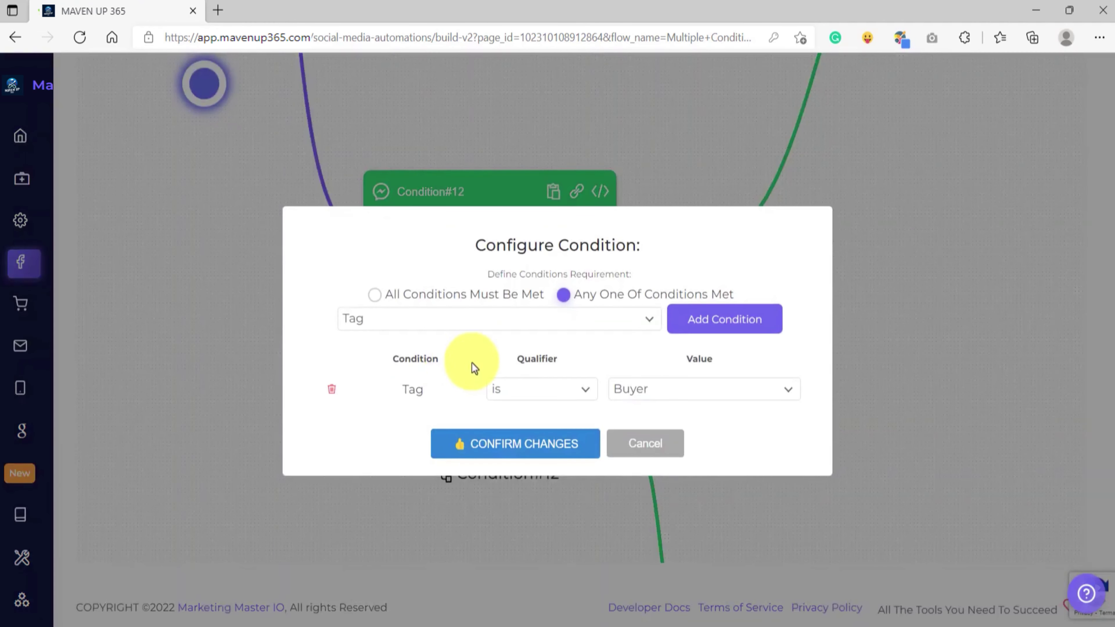
left_click(642, 439)
scroll(641, 438, "down", 5)
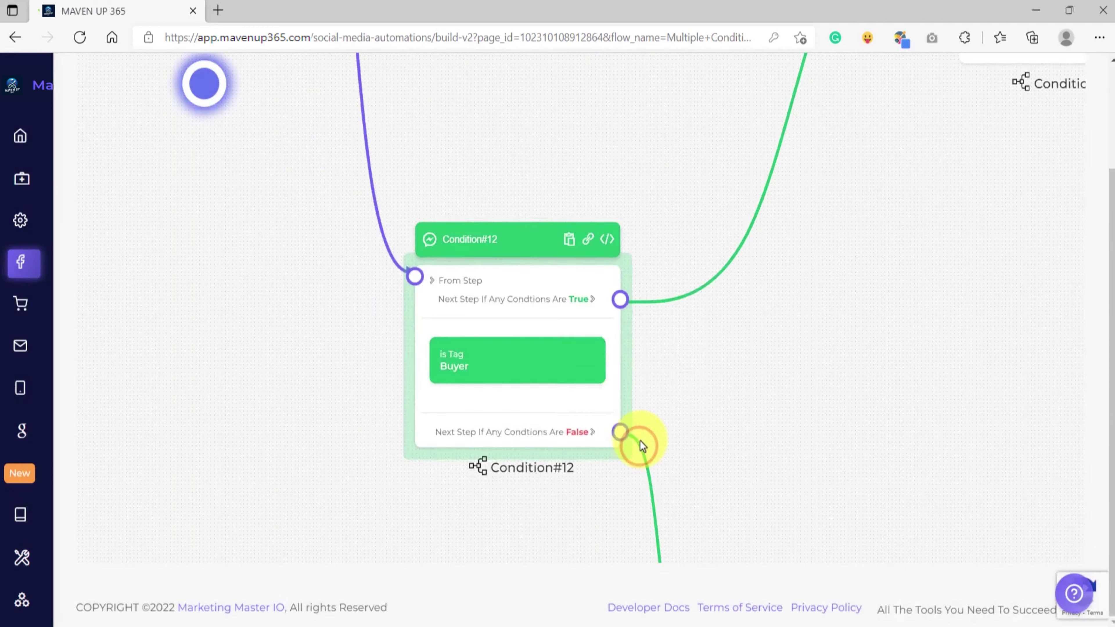
left_click_drag(807, 409, 556, 292)
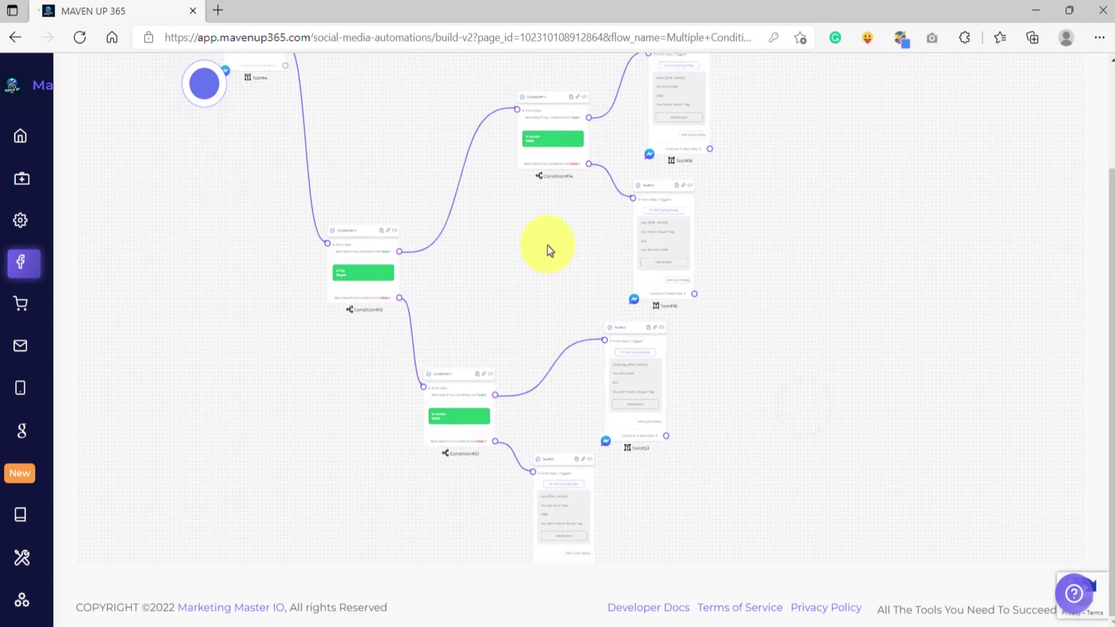
Step: On the Buyer True branch, replace the Male condition's True reply with a condition checking that Subscriber Name contains a sample first name
scroll(455, 254, "up", 6)
scroll(456, 277, "down", 5)
left_click(592, 411)
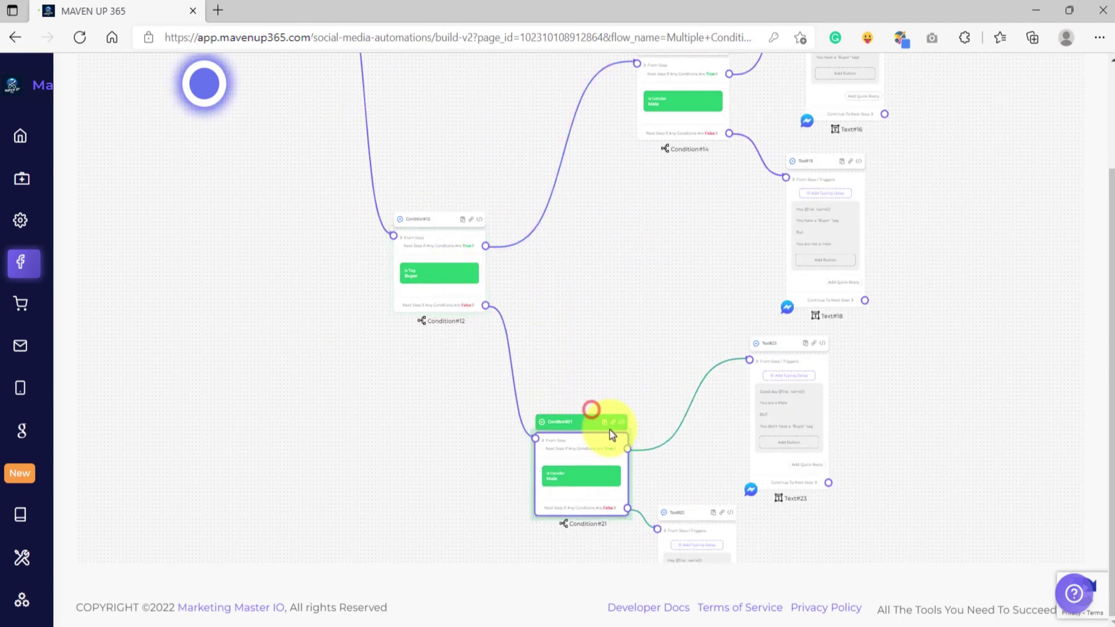
scroll(622, 316, "down", 4)
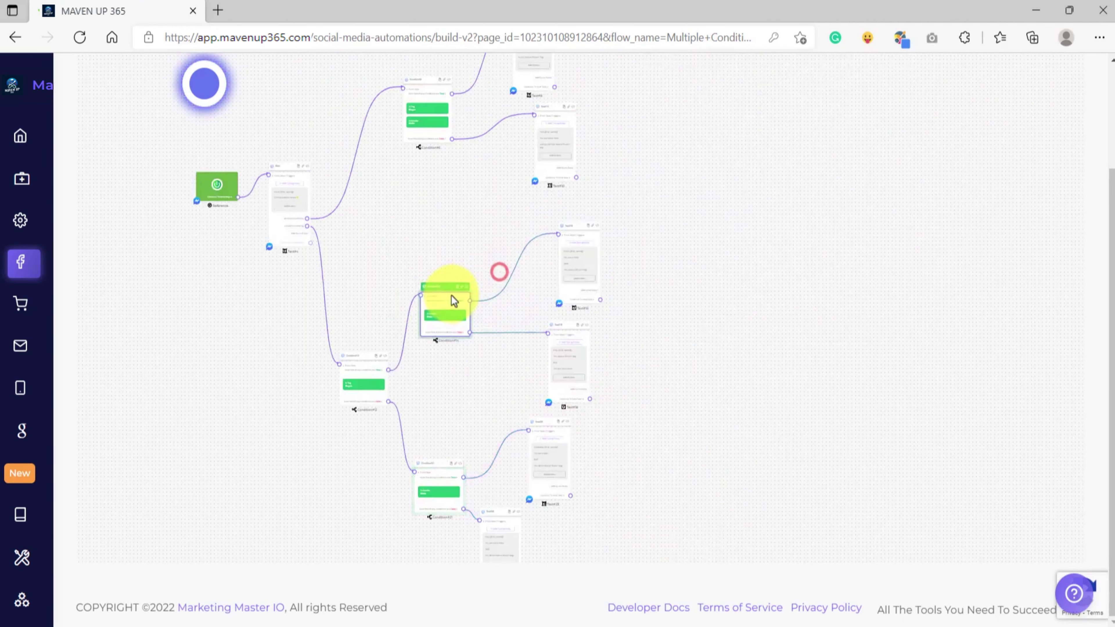
scroll(570, 257, "up", 3)
right_click(608, 198)
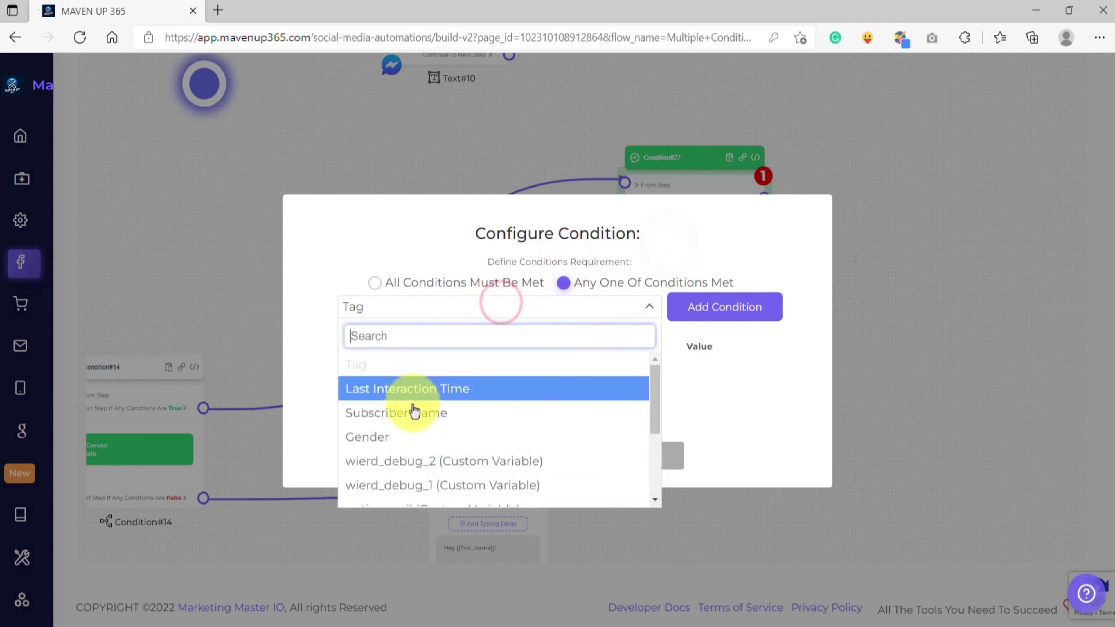
left_click(413, 415)
left_click(752, 307)
left_click(655, 389)
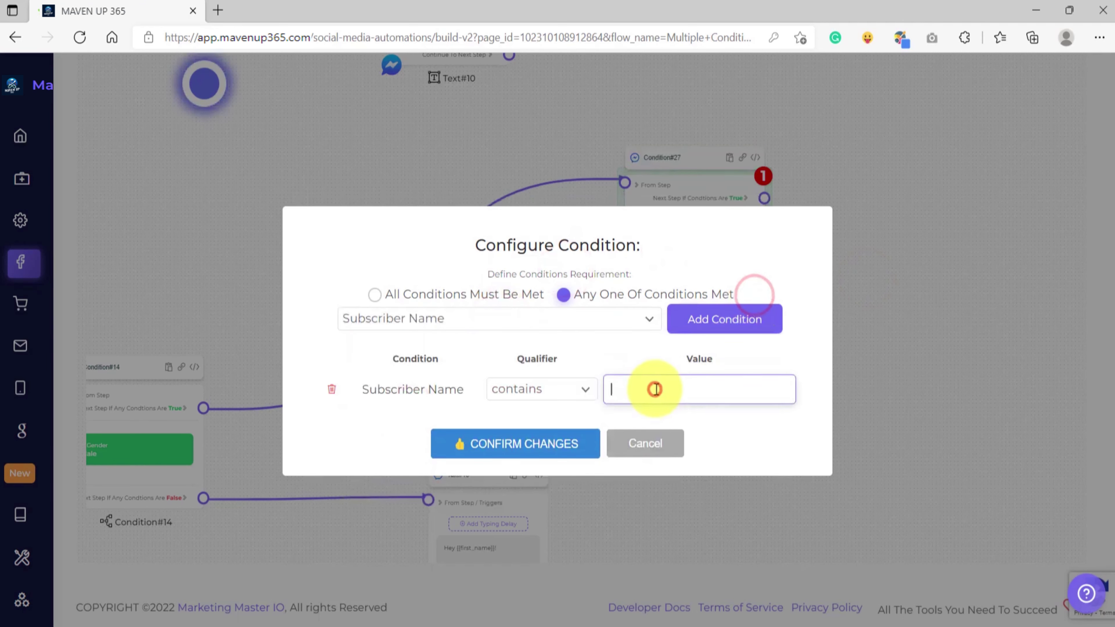
type("john")
left_click(647, 433)
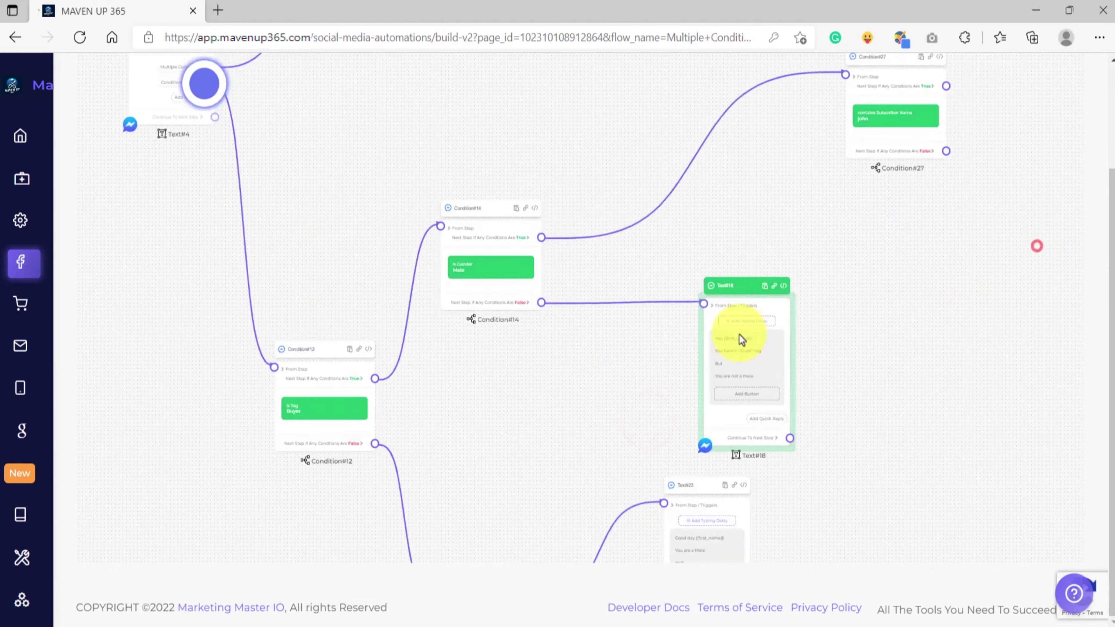
Step: Add a text reply to the name condition's True output, greeting {{first_name}} and stating the "Buyer" tag, male gender and matching name
left_click_drag(558, 212, 556, 213)
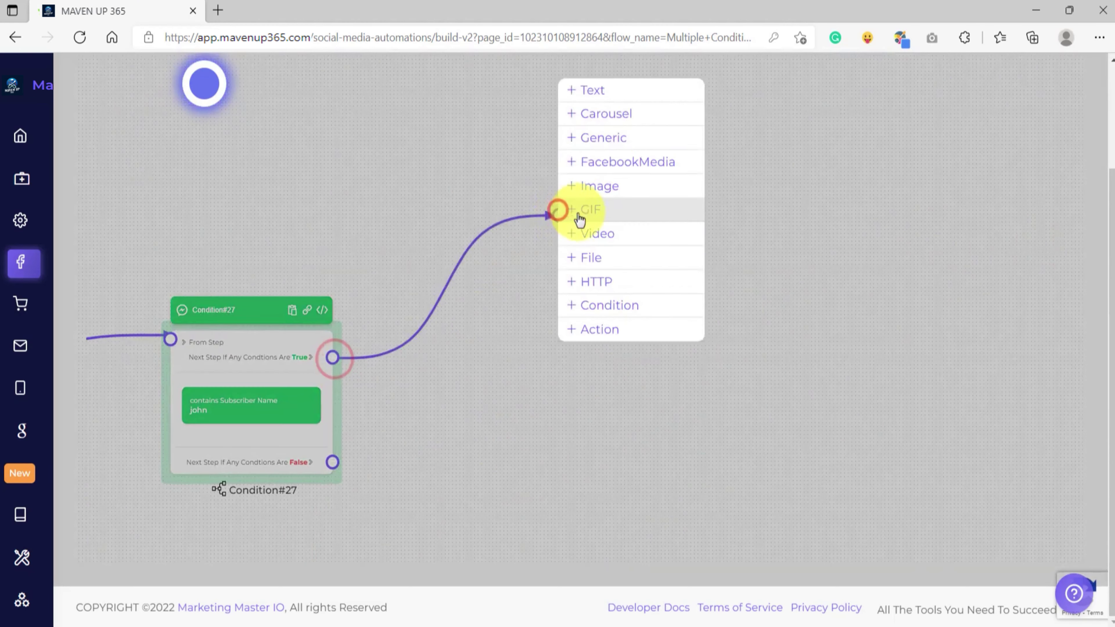
left_click(584, 90)
left_click(606, 278)
left_click(518, 330)
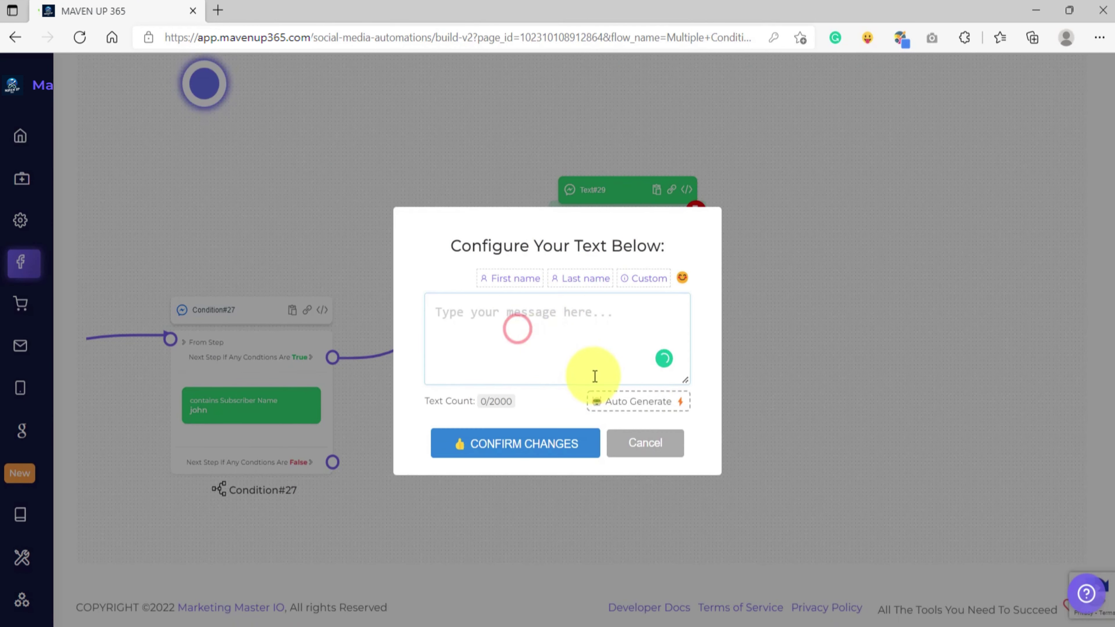
left_click_drag(689, 388, 704, 429)
type("Hey {{first_name}}!  You have a \"Buyer\" tag  AND  You are a male  and your name have \"John\"")
Step: Put a capitalised "And" on its own line before the name sentence in the reply, and confirm the message
key("ctrl+a")
left_click(618, 353)
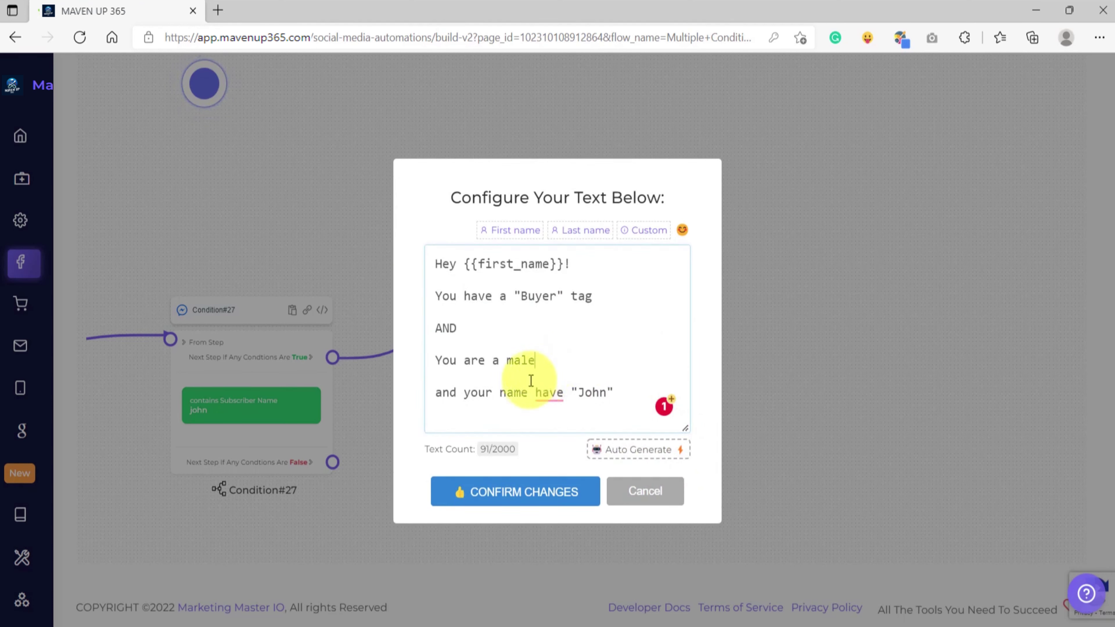
left_click(465, 394)
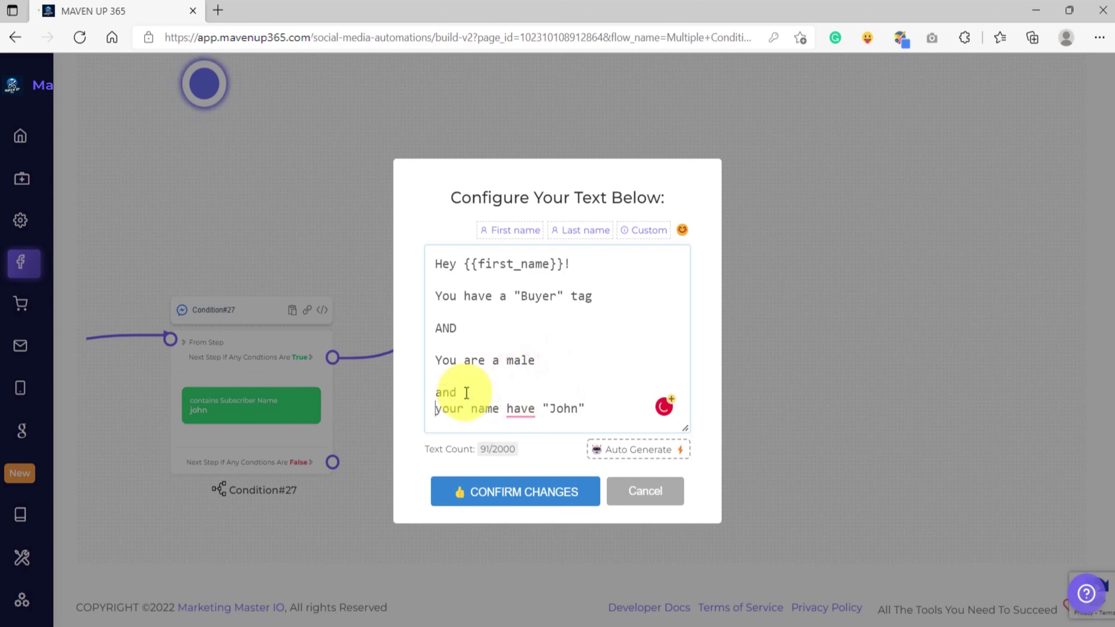
key("Return")
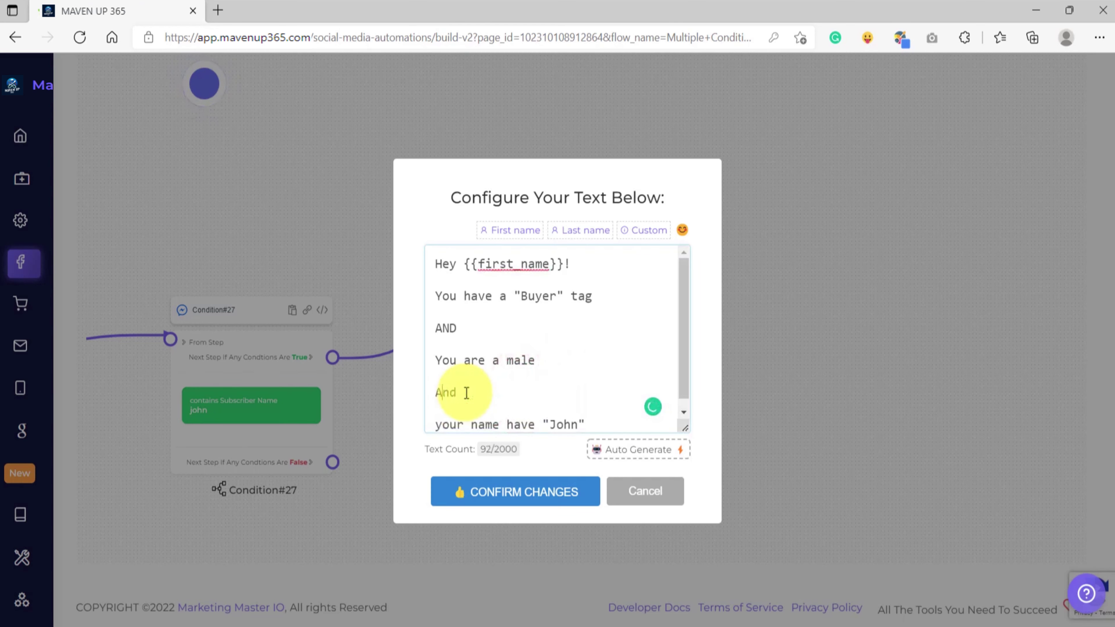
left_click_drag(684, 426, 697, 478)
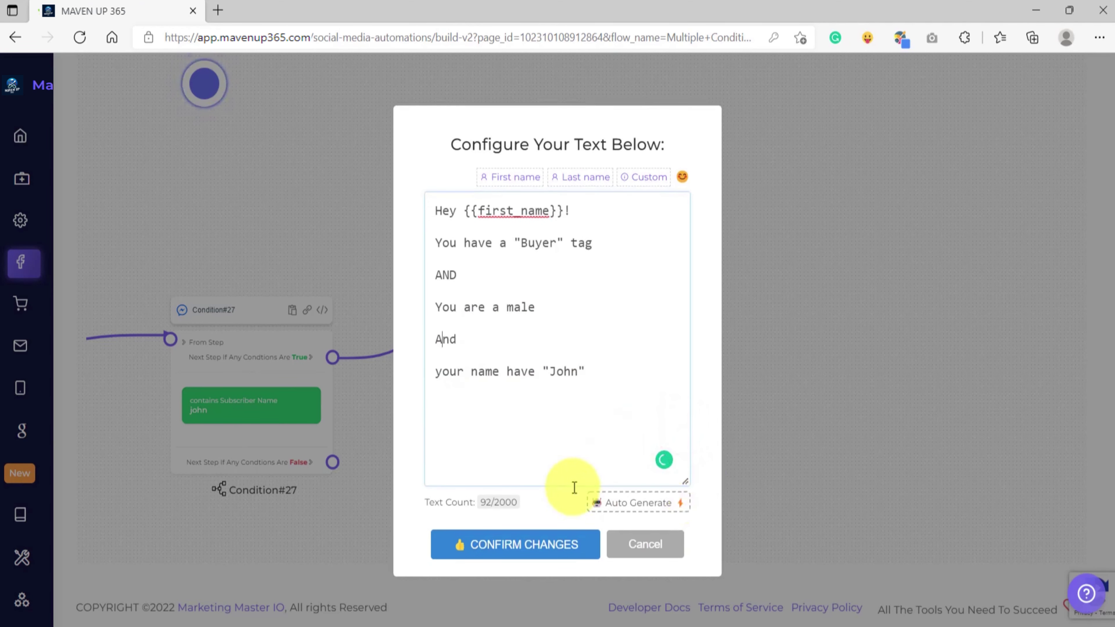
left_click(518, 545)
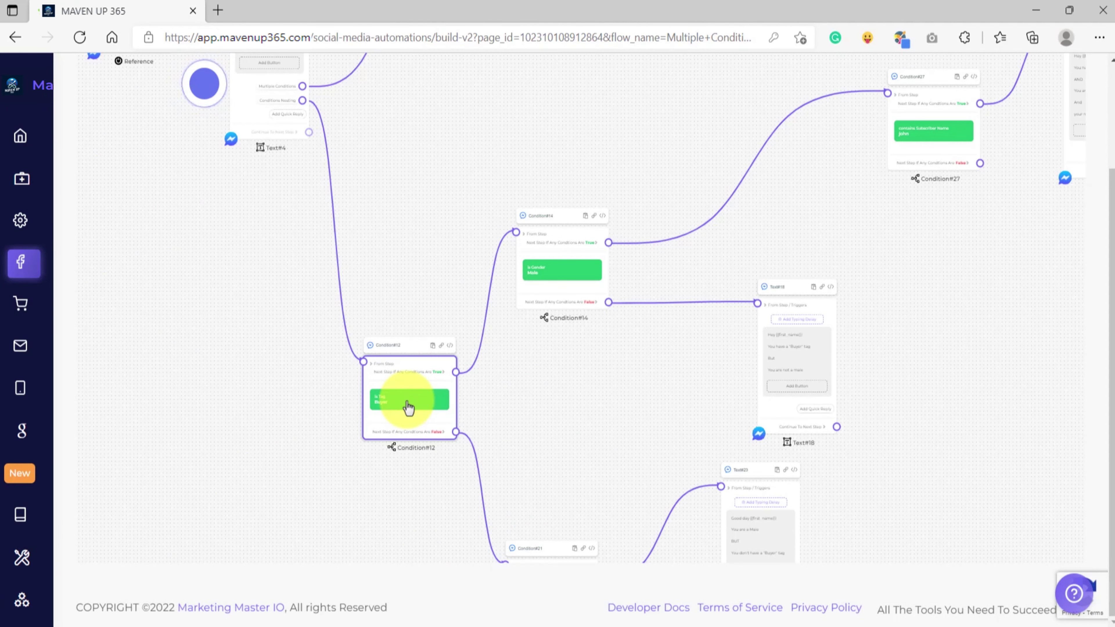
Step: Examine the nested path from the Buyer tag condition through the Male and Subscriber Name conditions to the final True reply
scroll(415, 407, "up", 5)
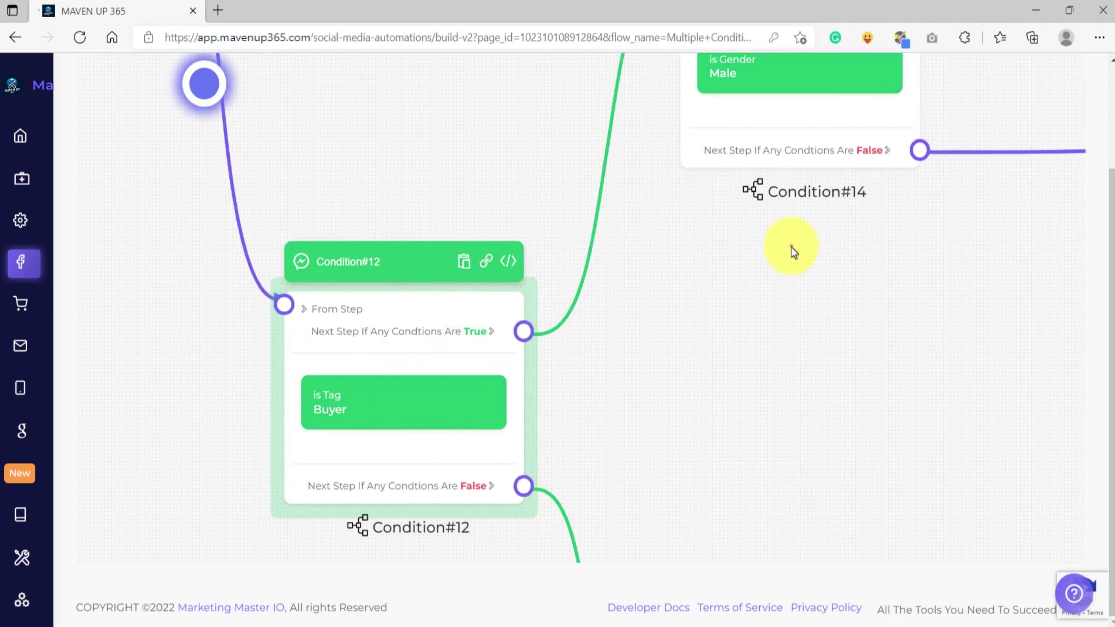
left_click_drag(791, 247, 354, 573)
left_click_drag(571, 396, 665, 400)
scroll(503, 391, "up", 3)
scroll(519, 391, "down", 4)
left_click_drag(1063, 205, 545, 468)
scroll(558, 381, "up", 5)
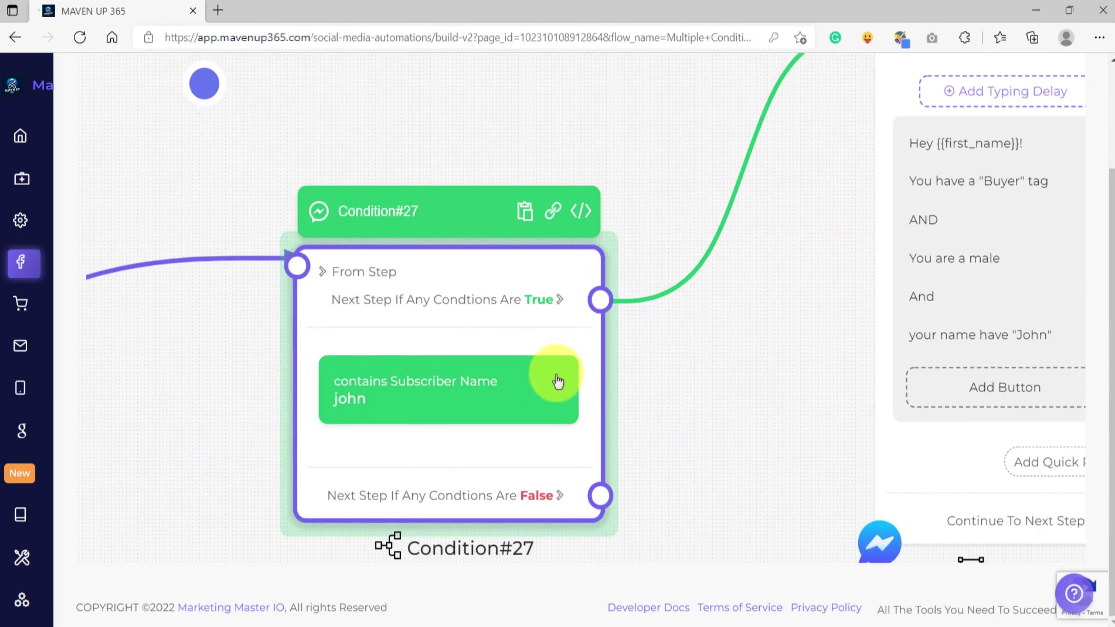
scroll(557, 380, "down", 6)
left_click_drag(705, 327, 527, 357)
scroll(608, 339, "up", 3)
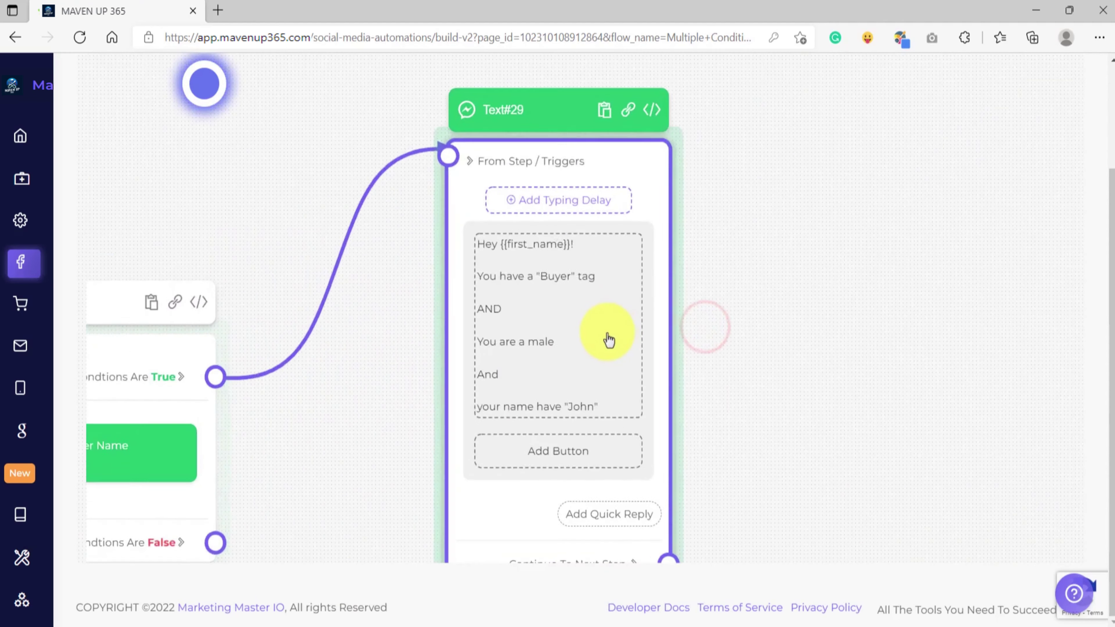
scroll(620, 273, "down", 6)
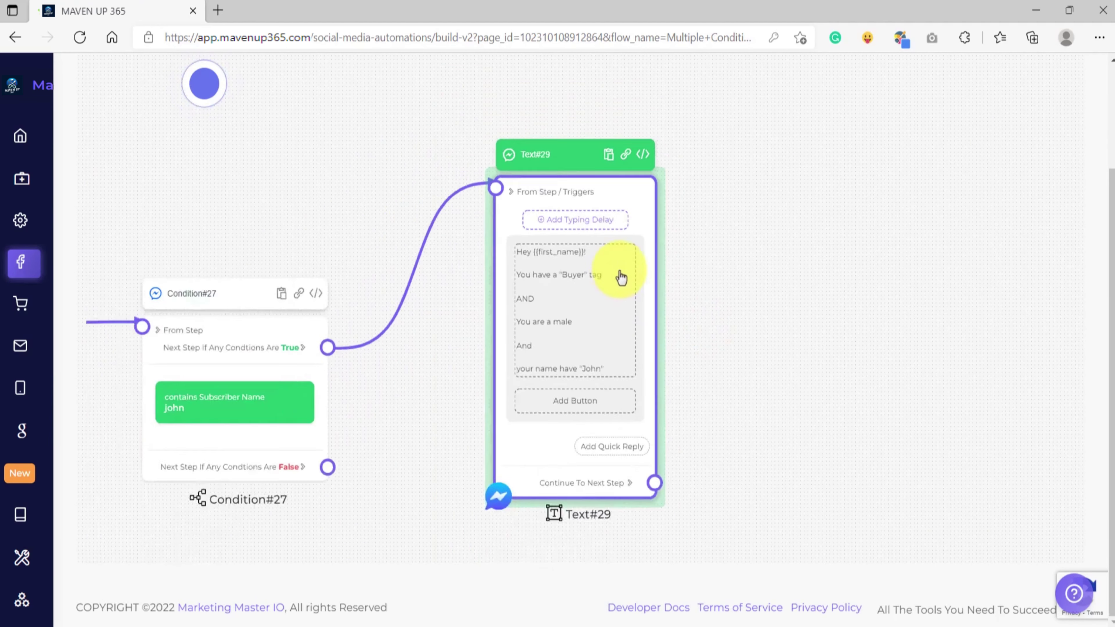
Step: Add a text reply to the name condition's False output, stating the "Buyer" tag and male gender, BUT that the name does NOT match
left_click_drag(433, 496, 563, 284)
left_click_drag(513, 207, 540, 336)
left_click(597, 217)
left_click(600, 347)
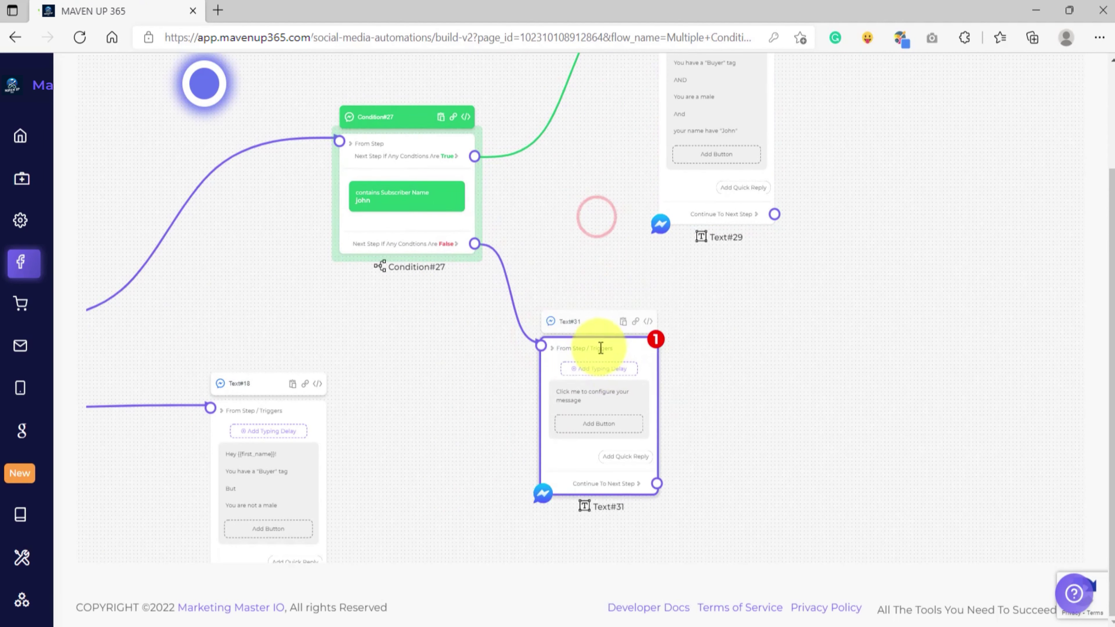
left_click(602, 381)
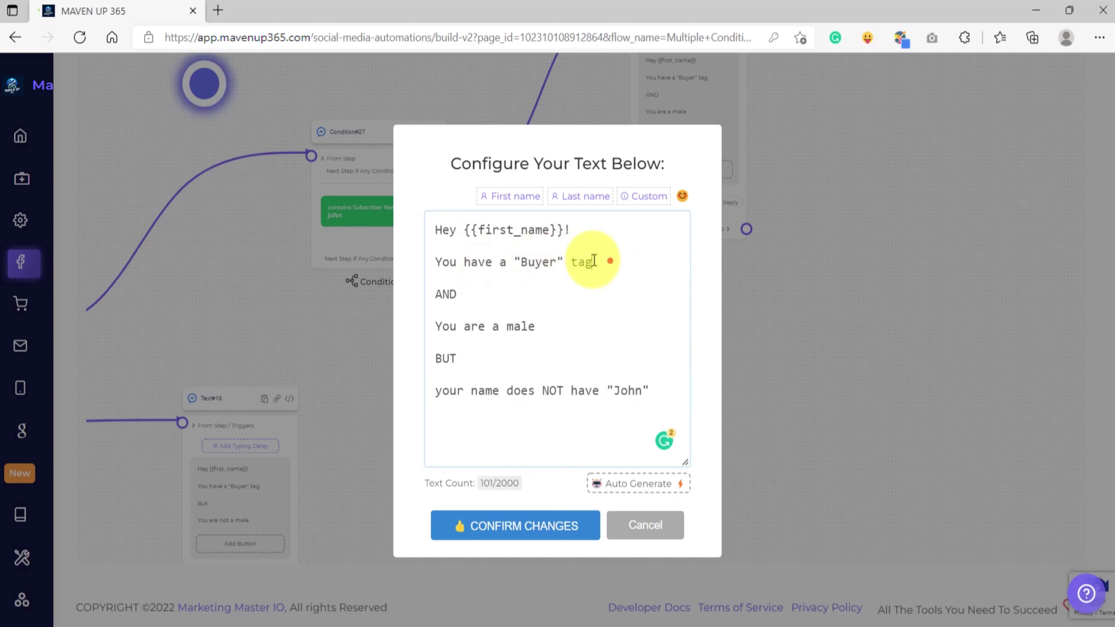
left_click_drag(608, 261, 411, 256)
left_click_drag(561, 325, 424, 326)
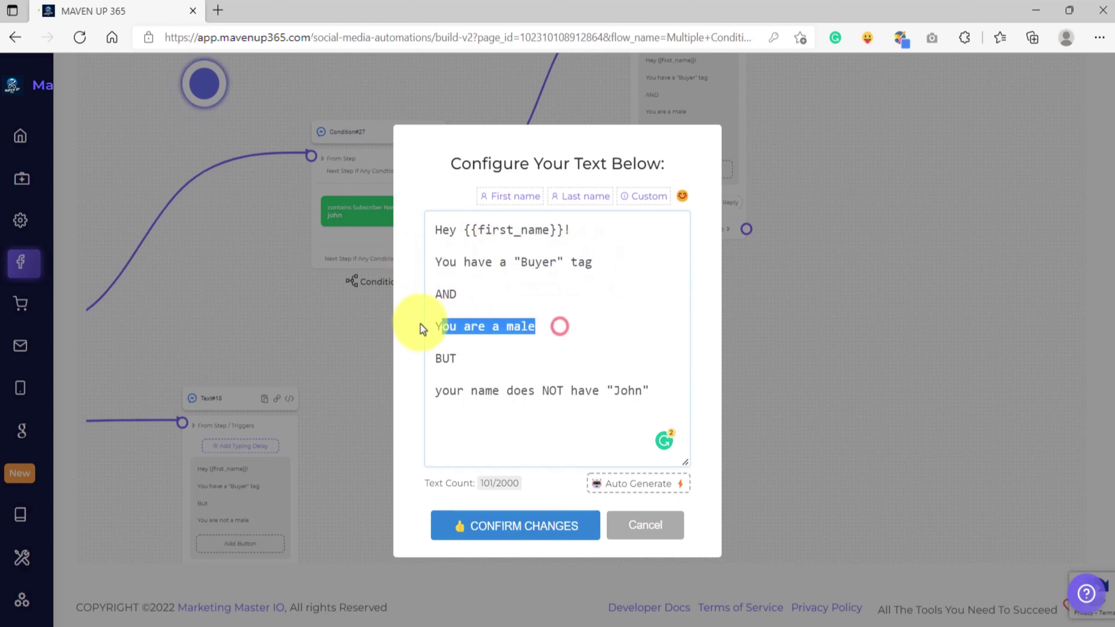
left_click(470, 359)
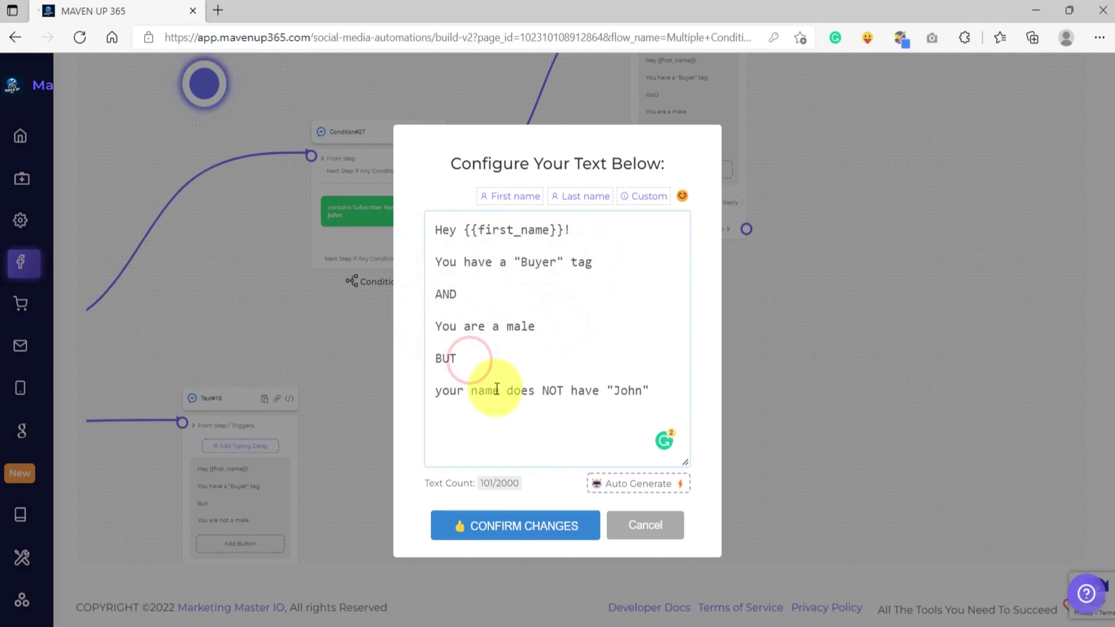
left_click(543, 529)
Step: Save the flow and test its Multiple Conditions option in Messenger, checking the wording of the reply
scroll(545, 319, "down", 4)
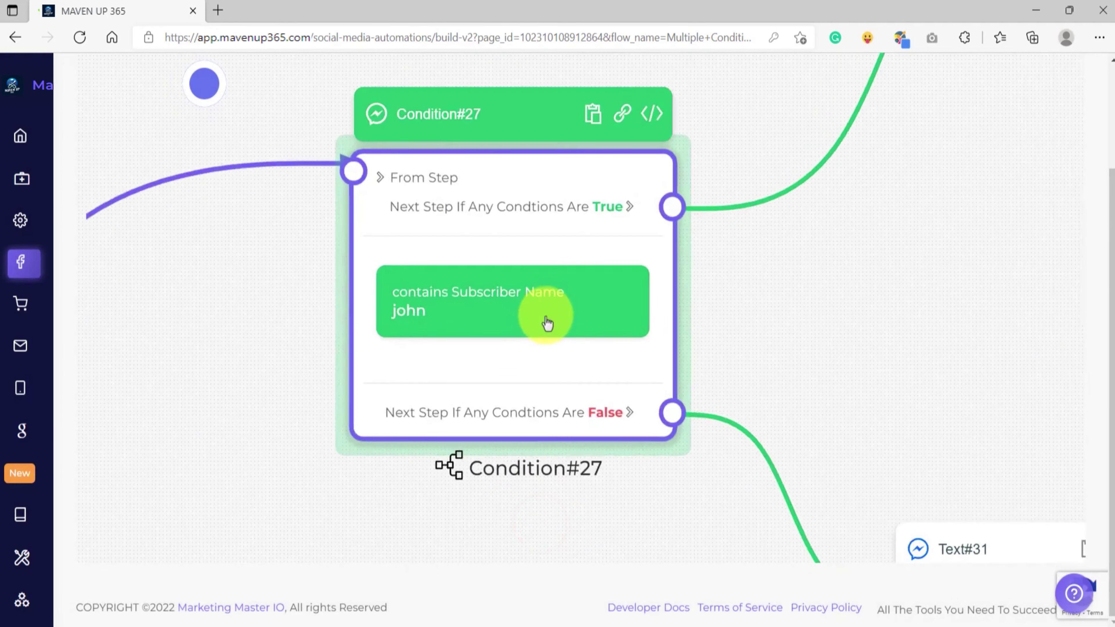
scroll(738, 358, "up", 3)
scroll(736, 361, "down", 5)
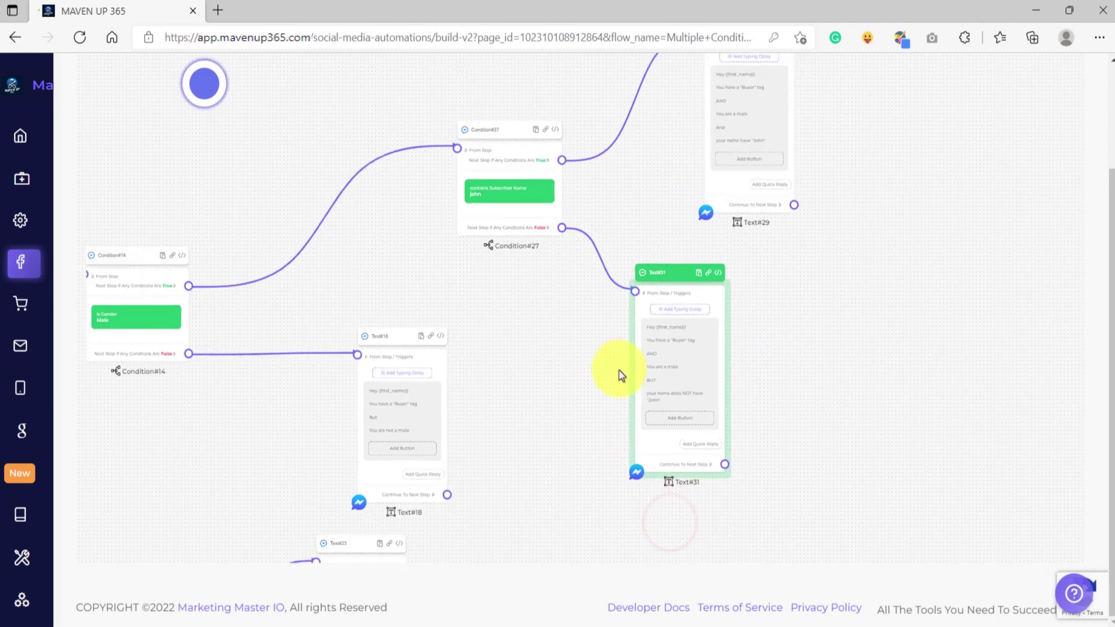
left_click_drag(446, 296, 535, 286)
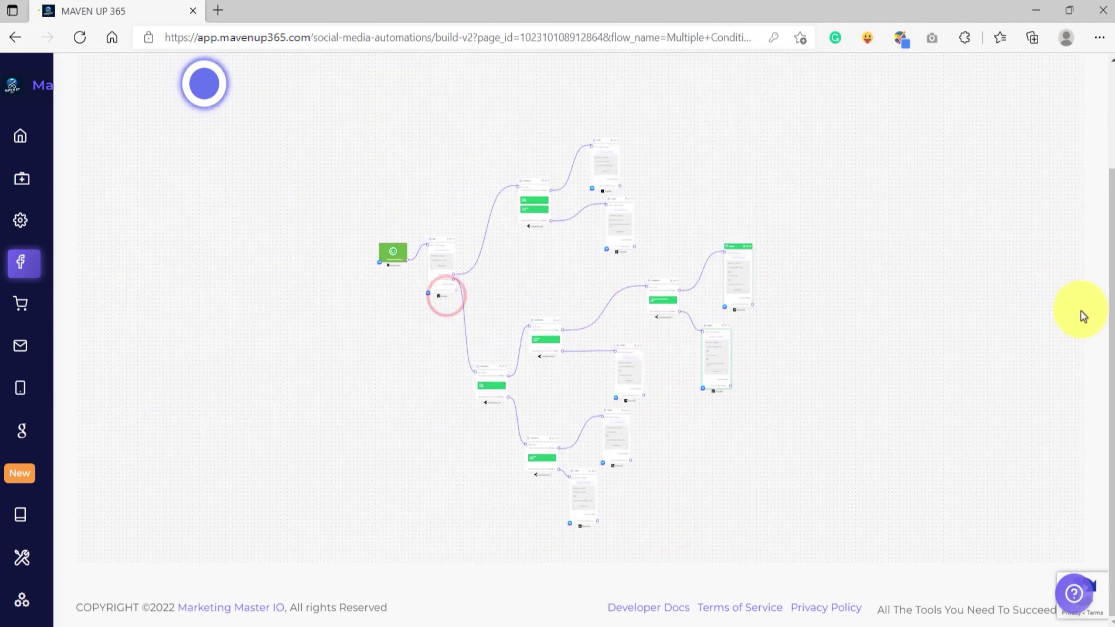
left_click_drag(1110, 326, 1110, 184)
left_click(812, 145)
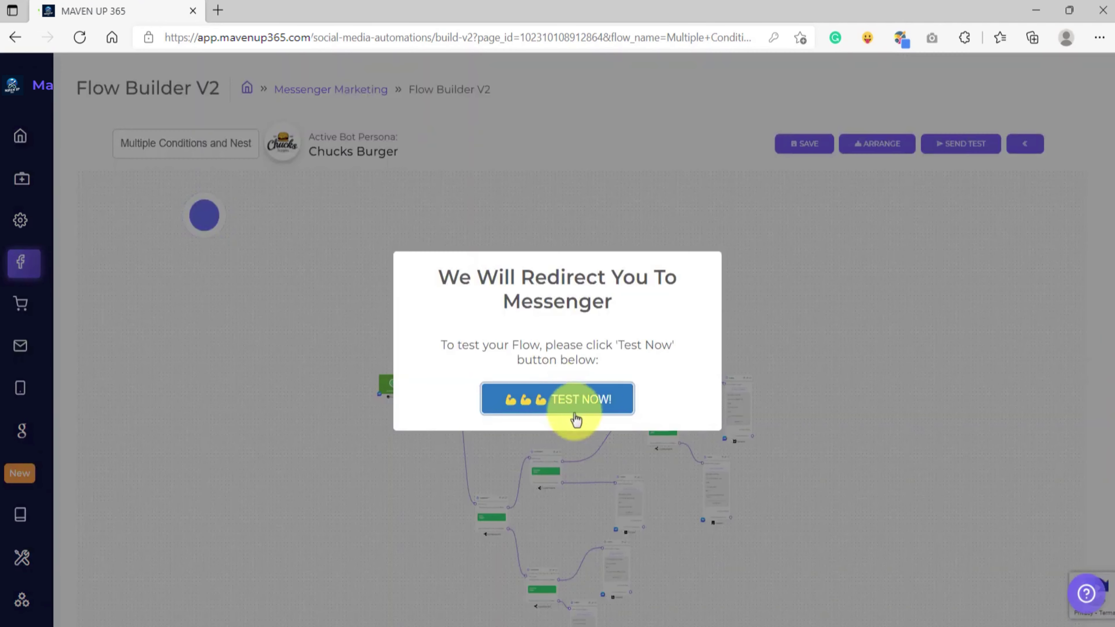
left_click(568, 406)
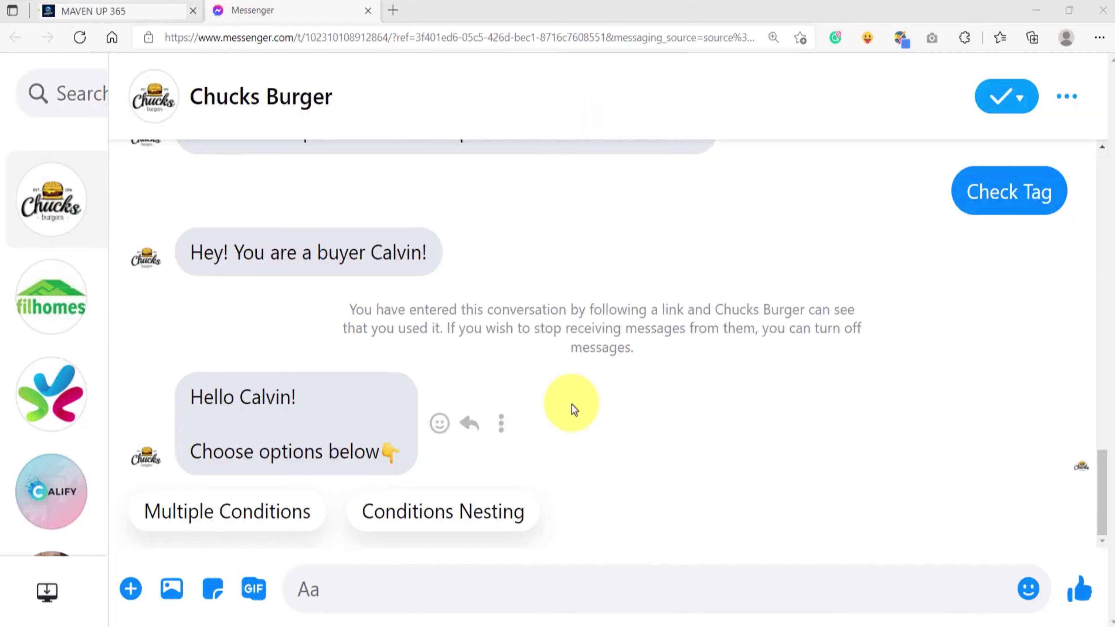
left_click(207, 523)
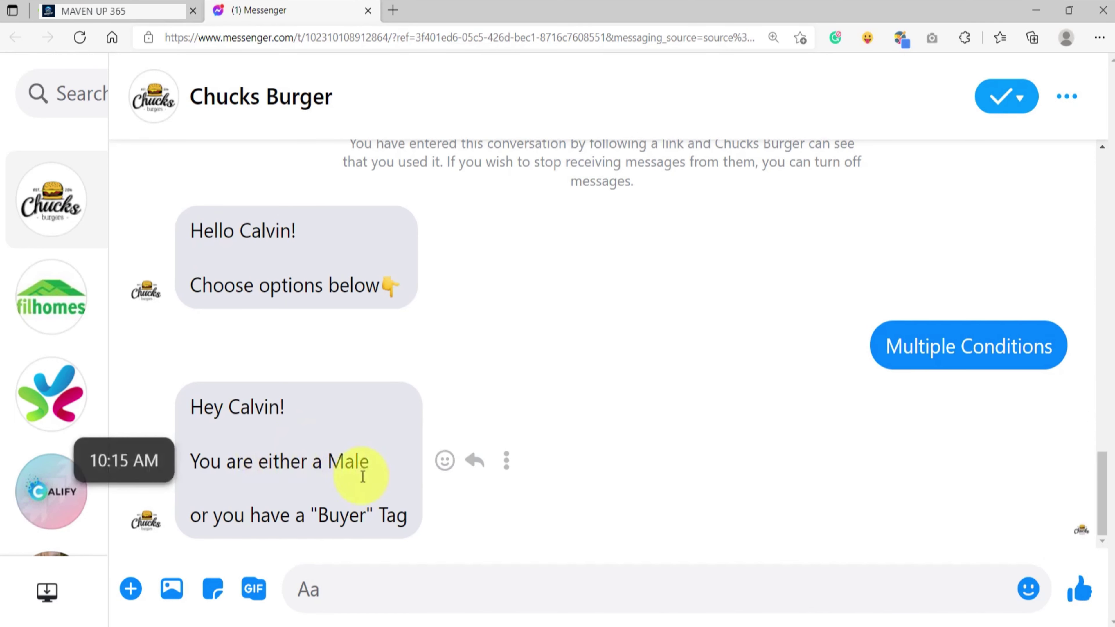
double_click(265, 461)
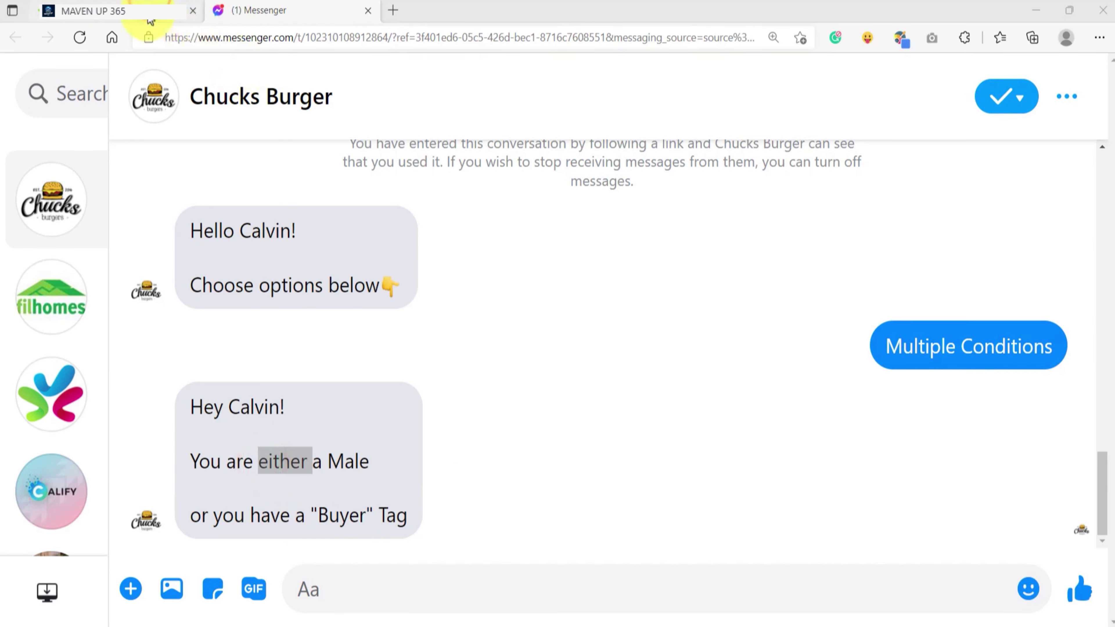
Step: Back in the flow builder, set the combined Buyer tag and Male gender condition to All Conditions Must Be Met
left_click(107, 12)
scroll(544, 343, "up", 3)
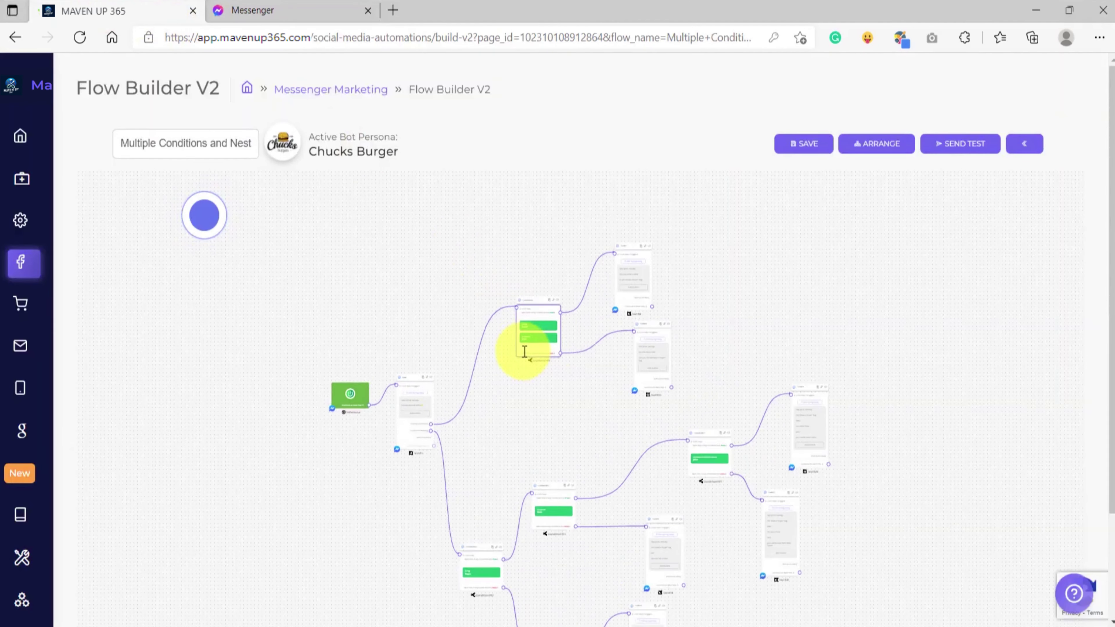
left_click(538, 301)
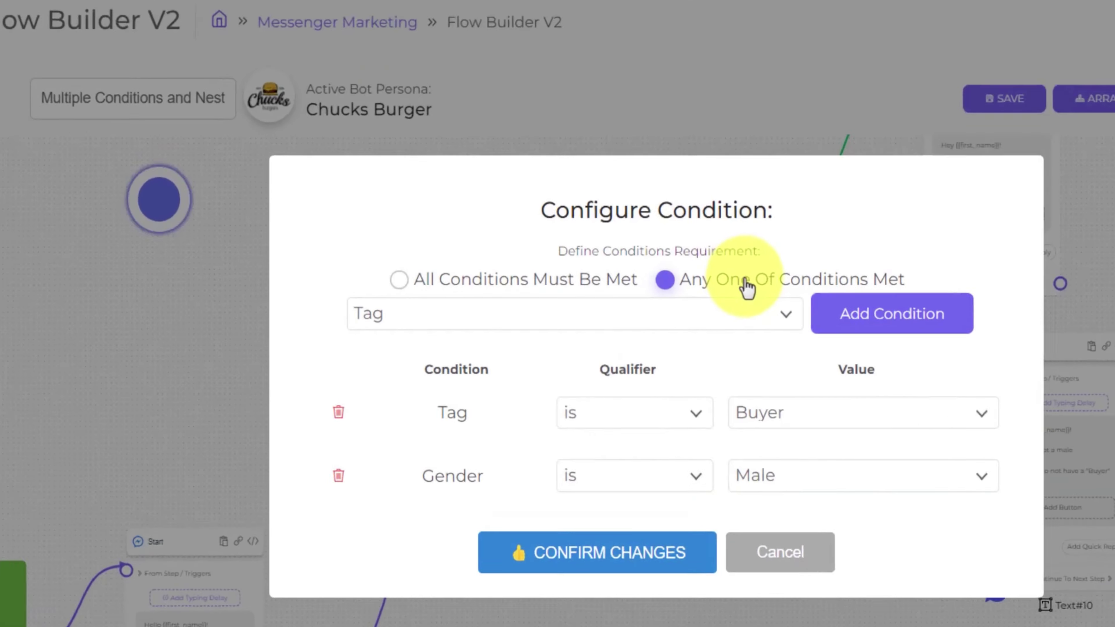
left_click(472, 276)
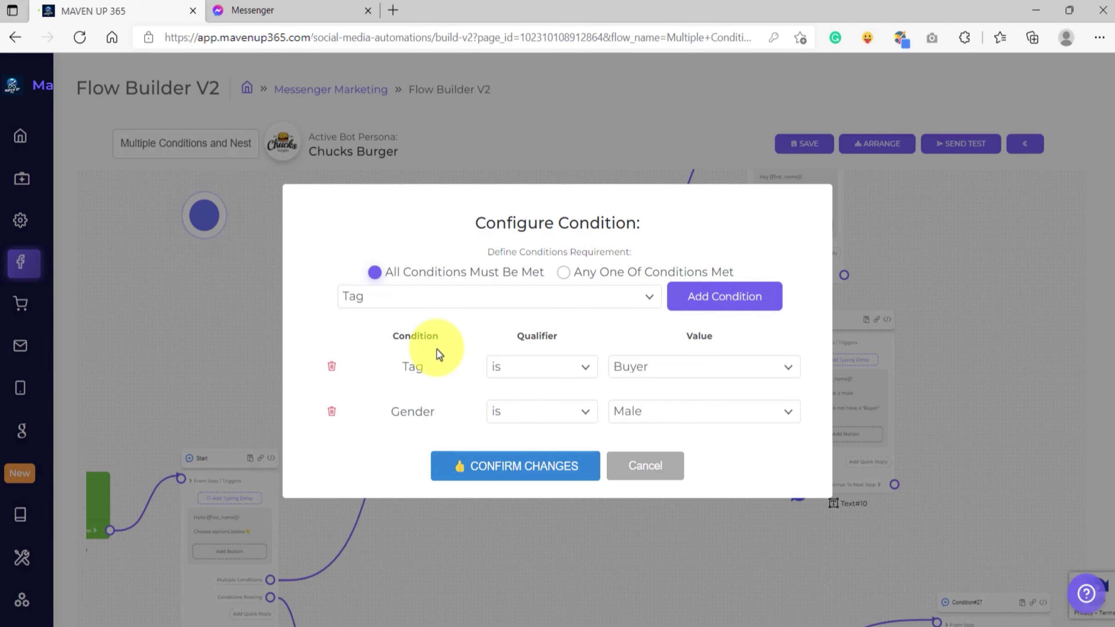
left_click(531, 473)
Step: Add a Keyword trigger for "nesting" with Wide matching near the flow's opening message
left_click_drag(514, 505, 616, 426)
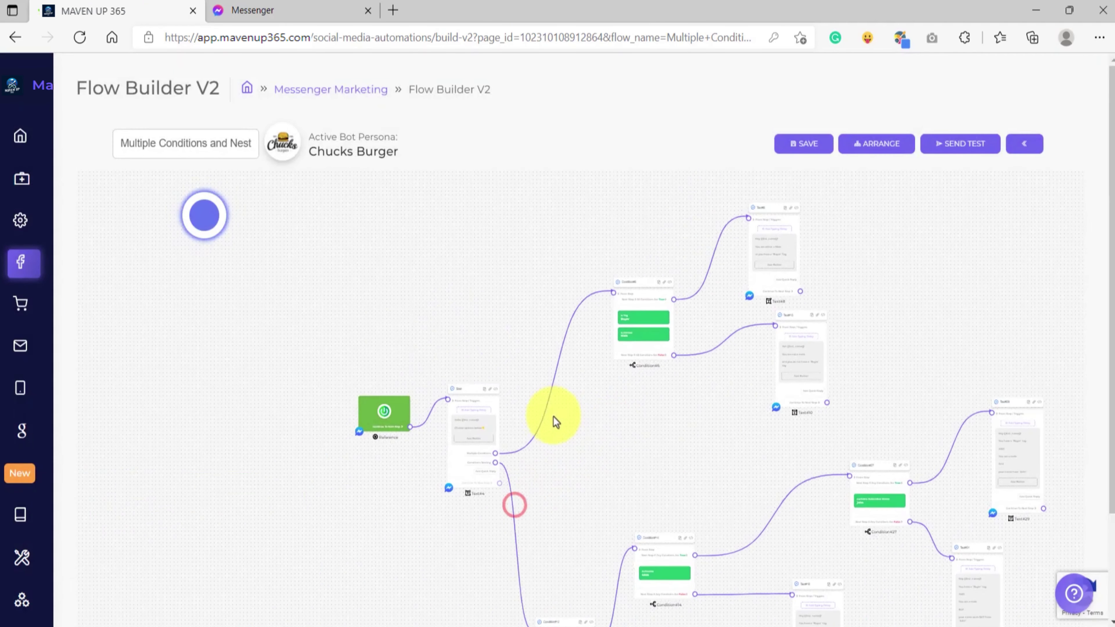
right_click(387, 311)
left_click(450, 591)
left_click_drag(459, 584, 489, 475)
scroll(405, 386, "up", 5)
left_click(496, 347)
left_click(494, 405)
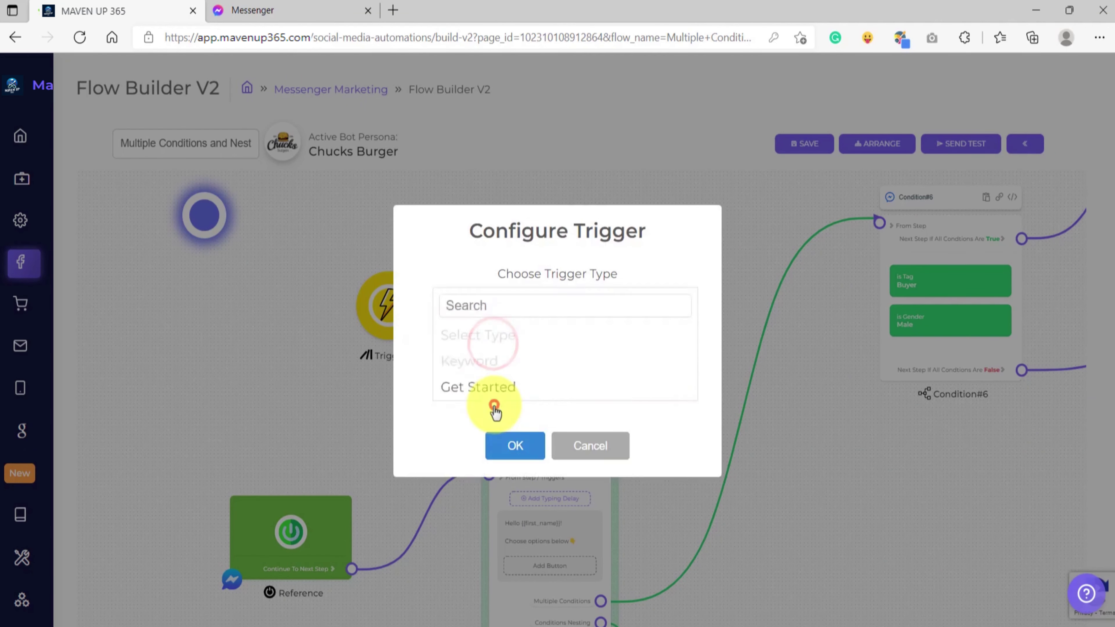
left_click(478, 362)
type("ns Nes")
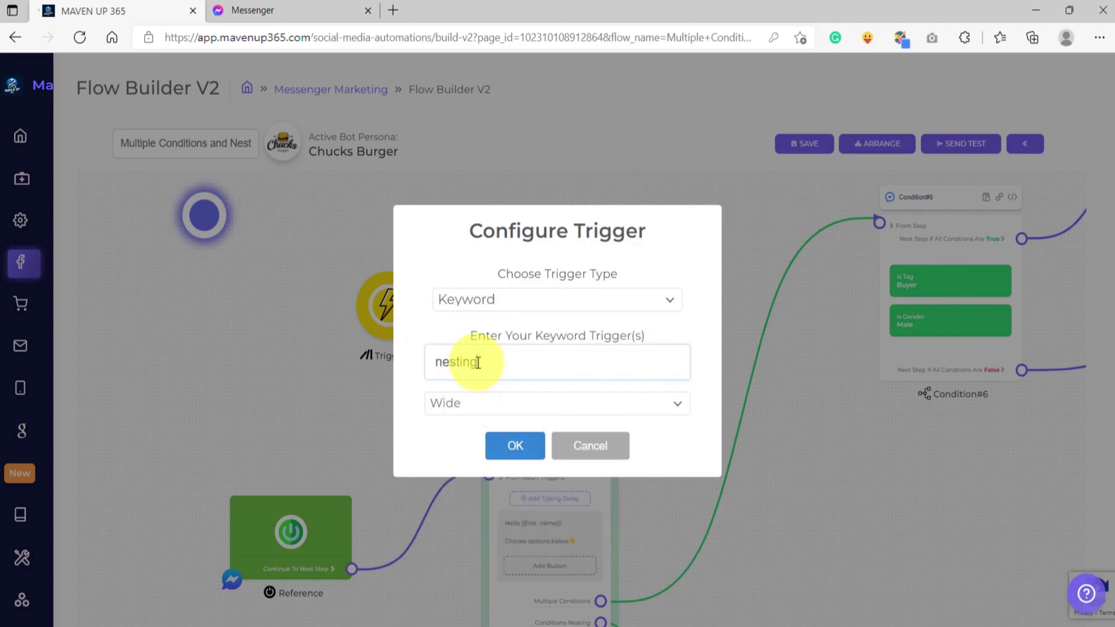
type("ting")
double_click(478, 362)
left_click(517, 445)
Step: Open the text reply on the combined condition's True output and reword its gender line to "You are a Male"
scroll(708, 254, "down", 4)
left_click_drag(707, 224, 419, 290)
left_click_drag(696, 300, 629, 347)
scroll(710, 264, "up", 5)
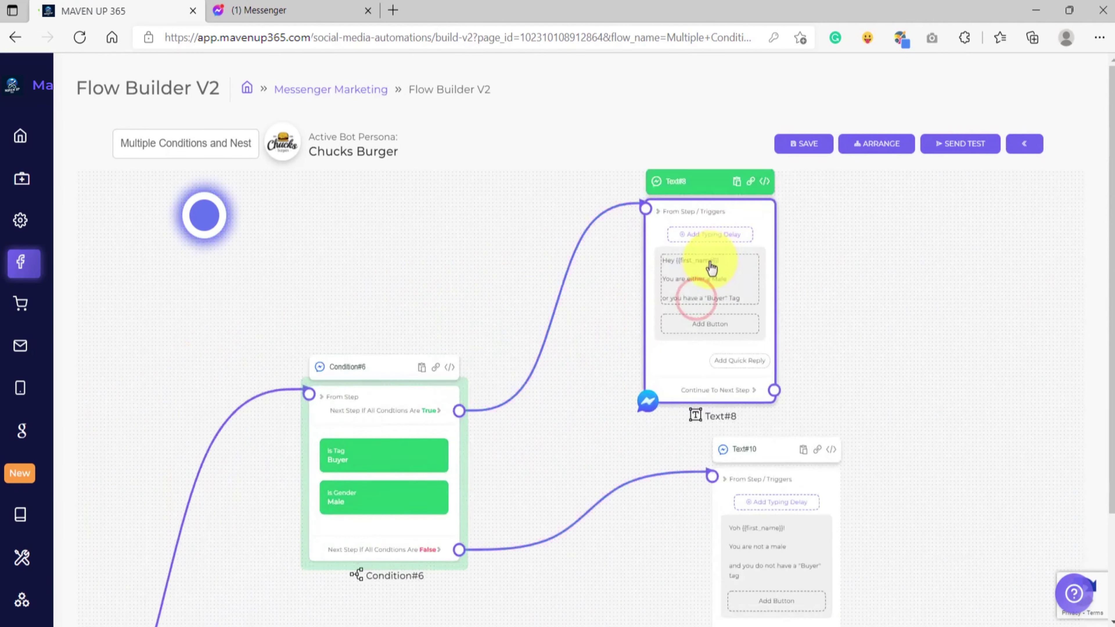
left_click(677, 303)
double_click(511, 343)
key("BackSpace")
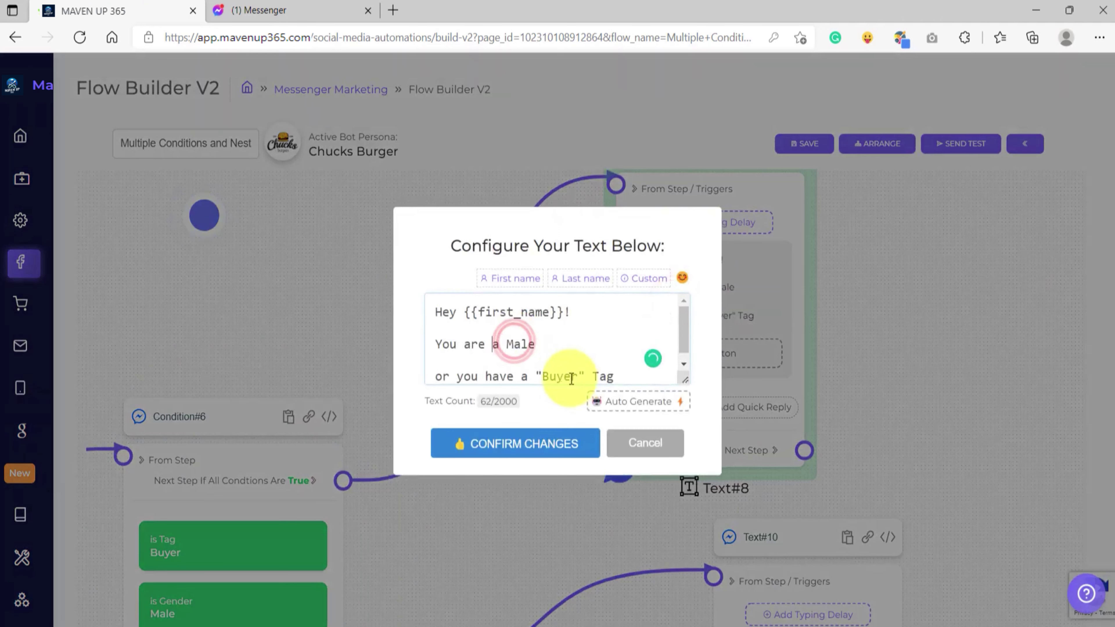
Step: Replace "or" with "AND" on its own line above "you have a "Buyer" Tag" and confirm the reply
left_click(456, 377)
key("BackSpace")
key("BackSpace")
key("BackSpace")
type("AND")
key("Return")
key("Return")
left_click_drag(685, 381, 692, 464)
left_click(507, 526)
Step: Examine the combined Buyer tag and Male gender condition, its requirement setting and its True and False outputs
left_click_drag(397, 585, 592, 448)
left_click(409, 403)
left_click(500, 474)
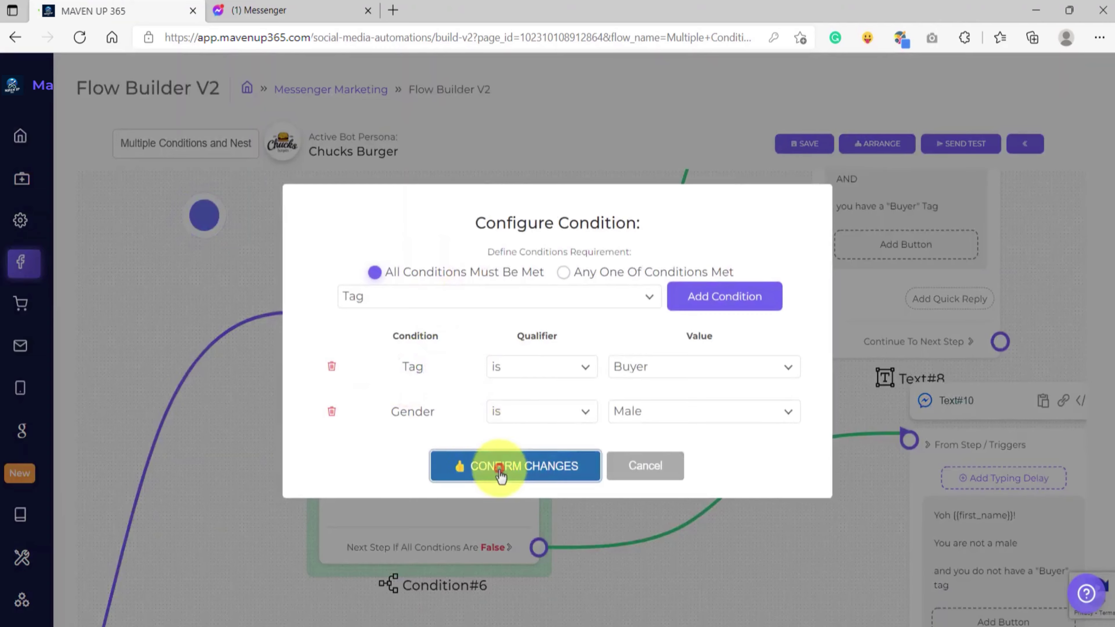
scroll(373, 352, "up", 5)
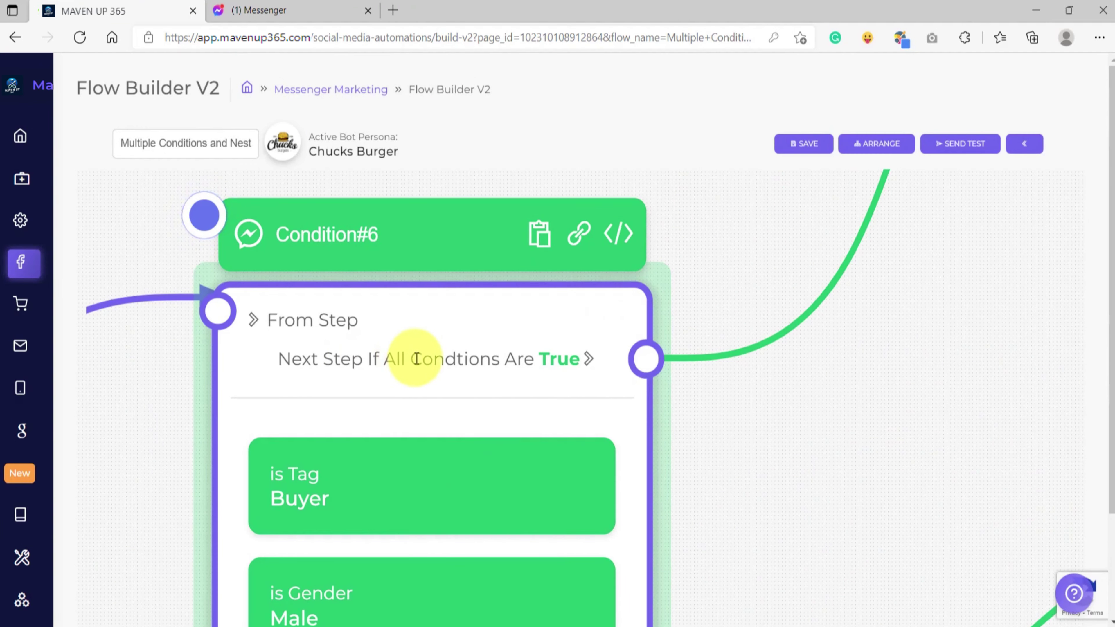
scroll(428, 365, "down", 5)
left_click_drag(696, 386, 704, 292)
scroll(630, 460, "up", 2)
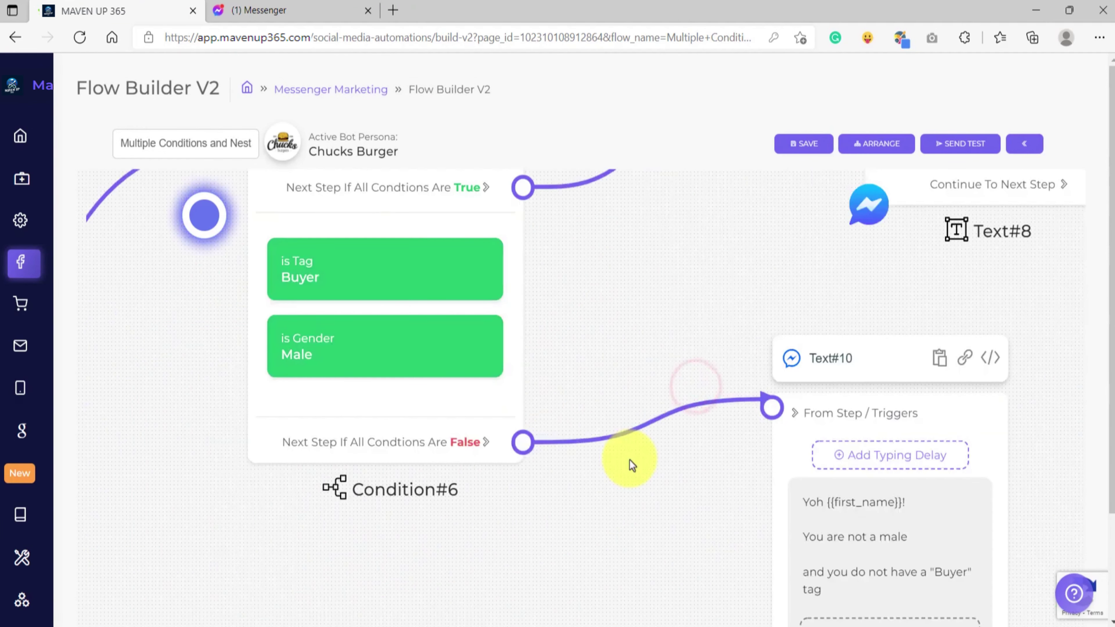
left_click(380, 445)
scroll(374, 448, "up", 1)
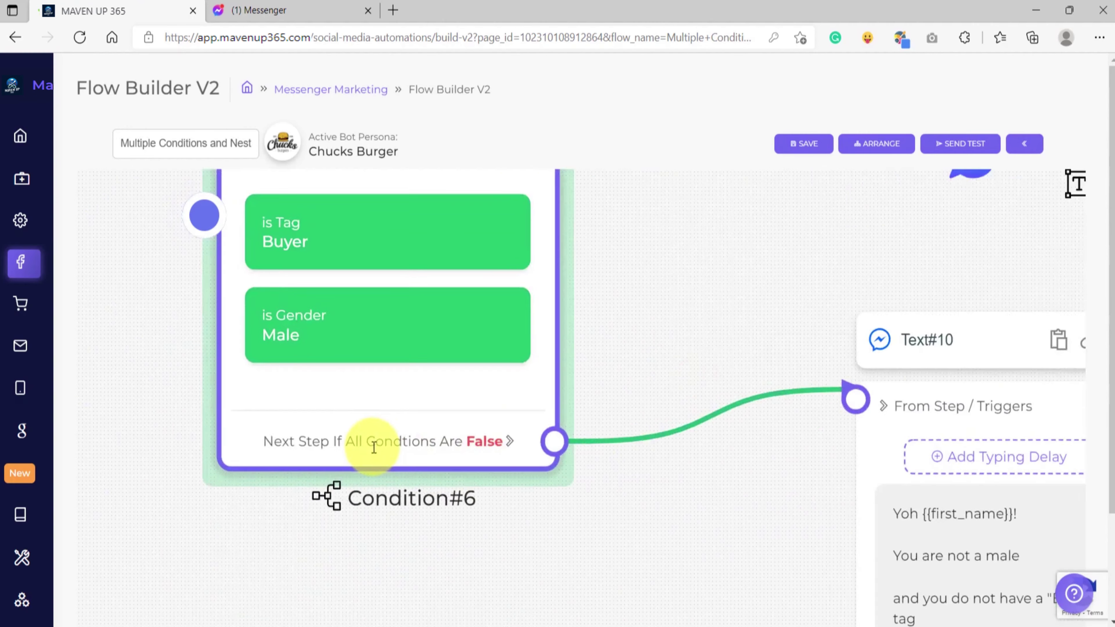
scroll(374, 448, "up", 2)
left_click(417, 363)
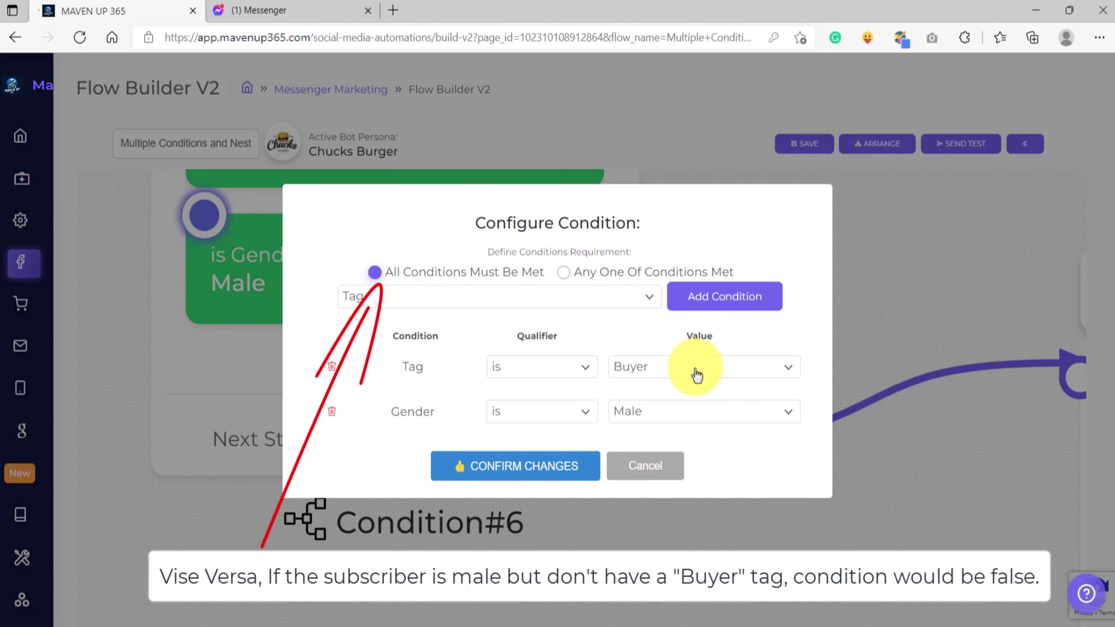
left_click(667, 475)
Step: Reword the combined condition's False reply to "You are either not a male or you do not have a "Buyer" tag"
left_click_drag(792, 531, 435, 351)
scroll(570, 344, "up", 3)
left_click(572, 325)
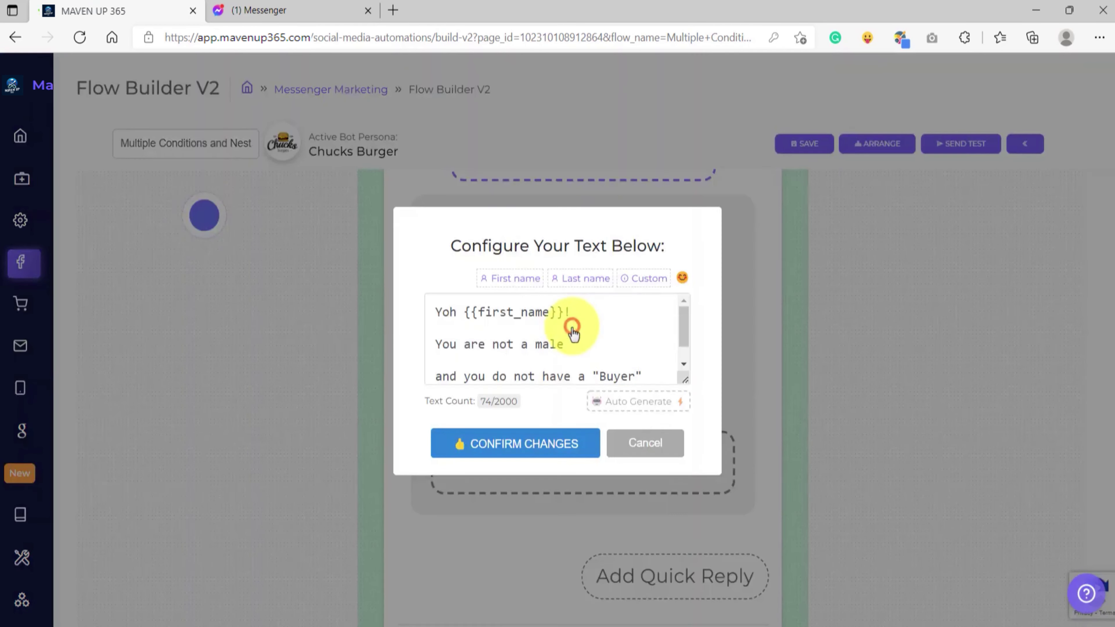
left_click_drag(685, 378, 703, 434)
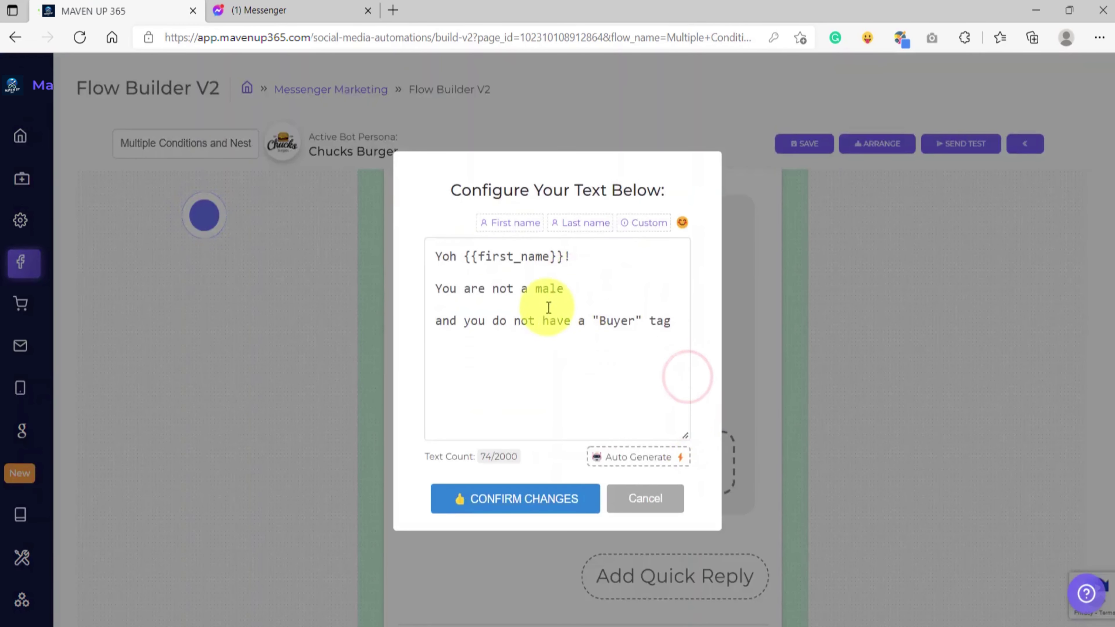
left_click(491, 288)
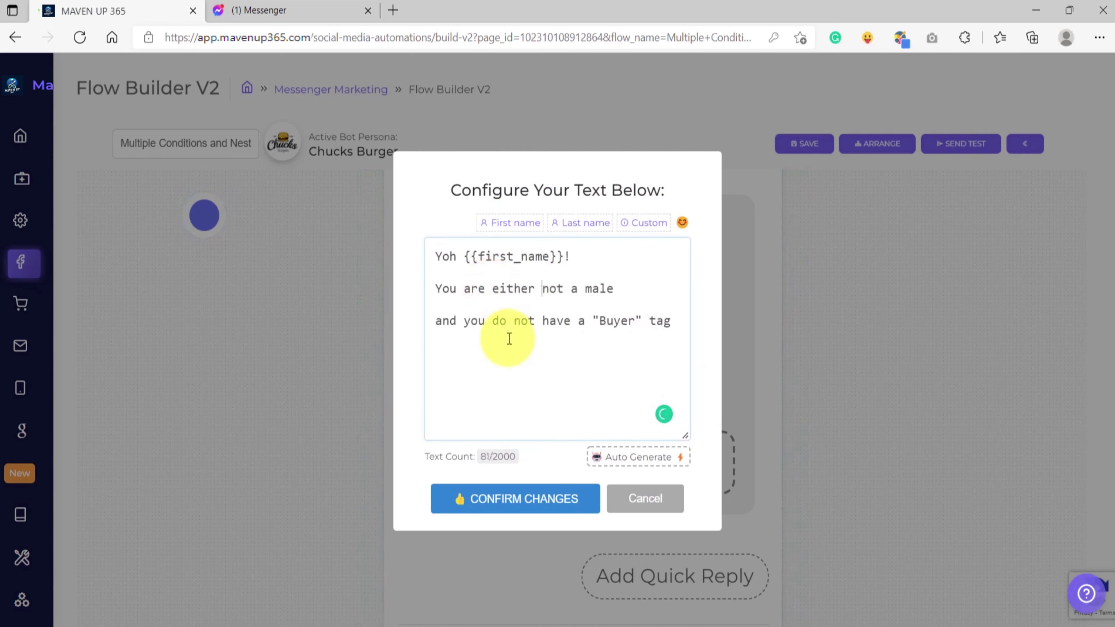
double_click(439, 320)
type("or")
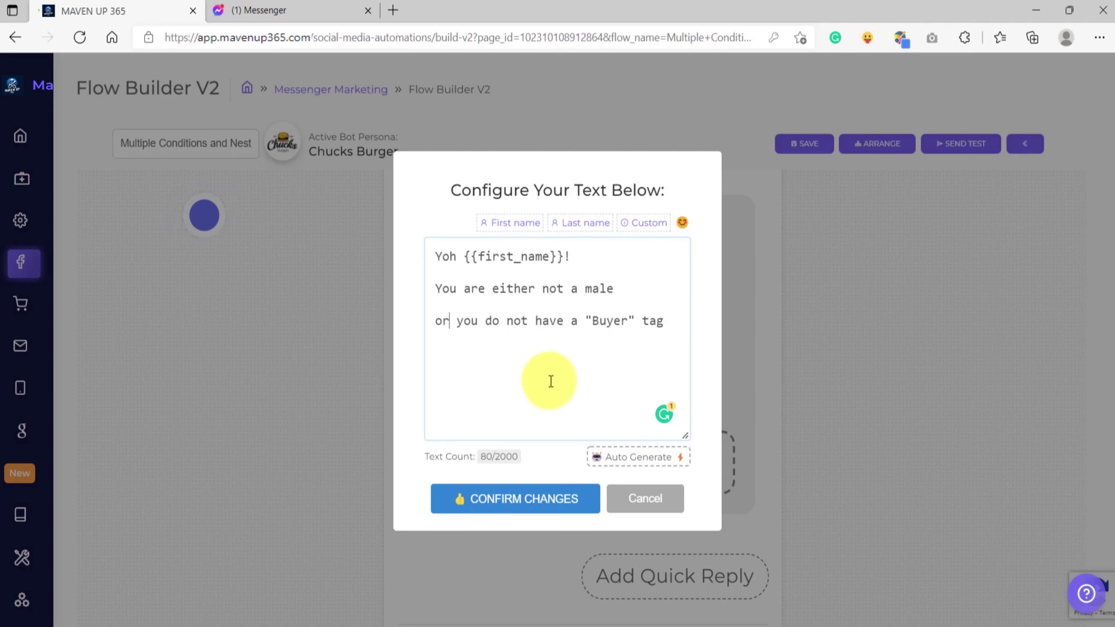
left_click(520, 501)
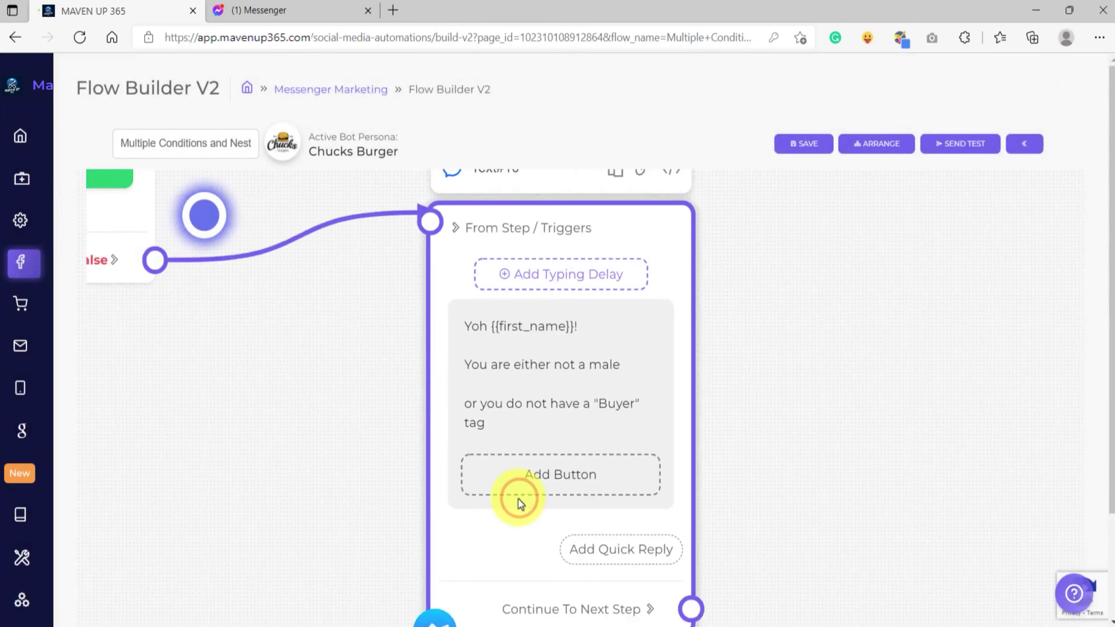
Step: Save the flow, send "nesting" to Chucks Burger in Messenger and test the Multiple Conditions option
left_click(795, 147)
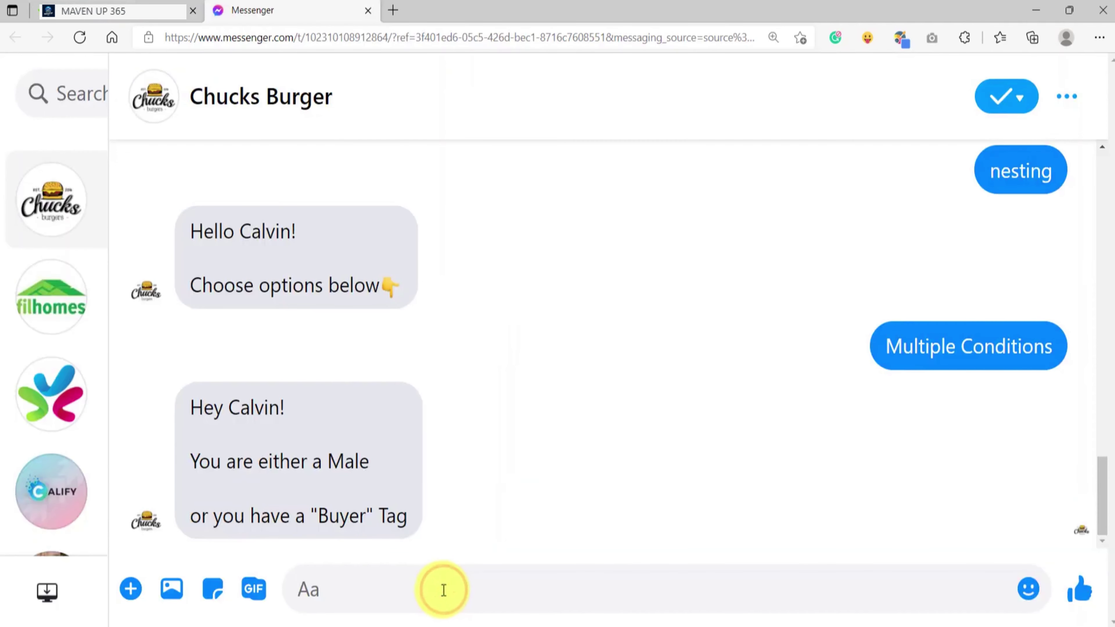
left_click(443, 590)
type("nesting")
key("Return")
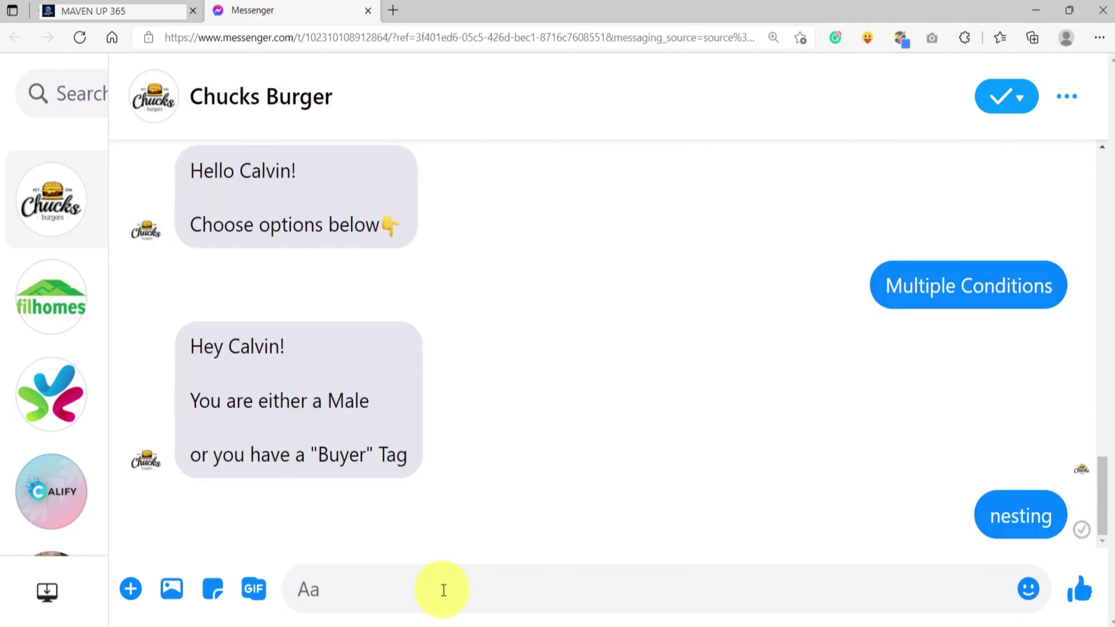
left_click(170, 515)
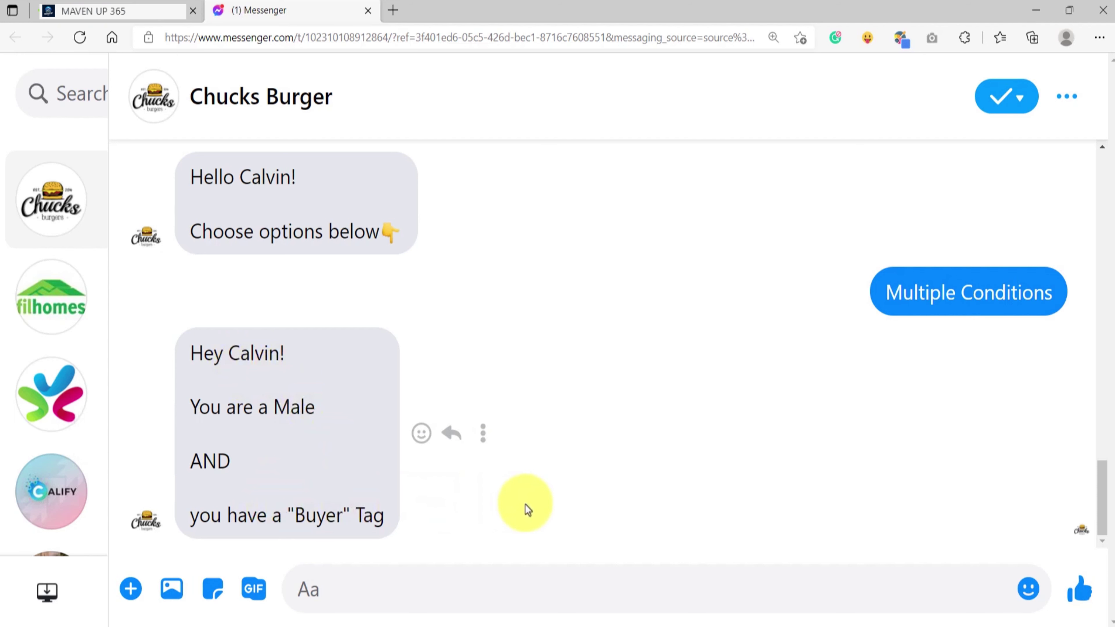
Step: Send "nesting" again, choose Conditions Nesting and check the wording of the reply
left_click(531, 592)
type("nes")
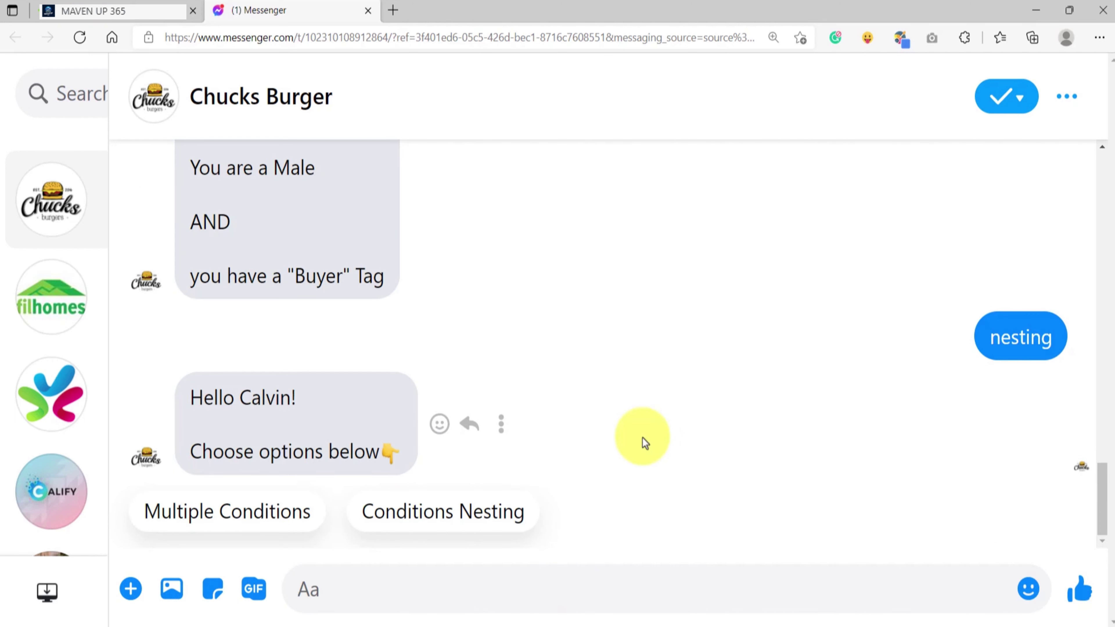
left_click(457, 510)
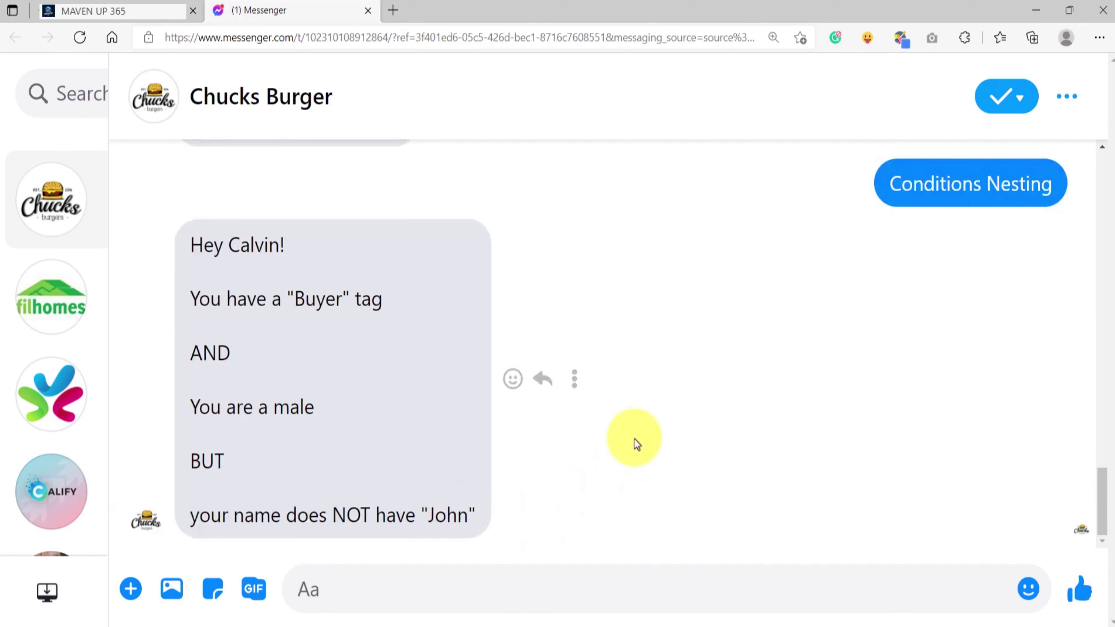
left_click(258, 243)
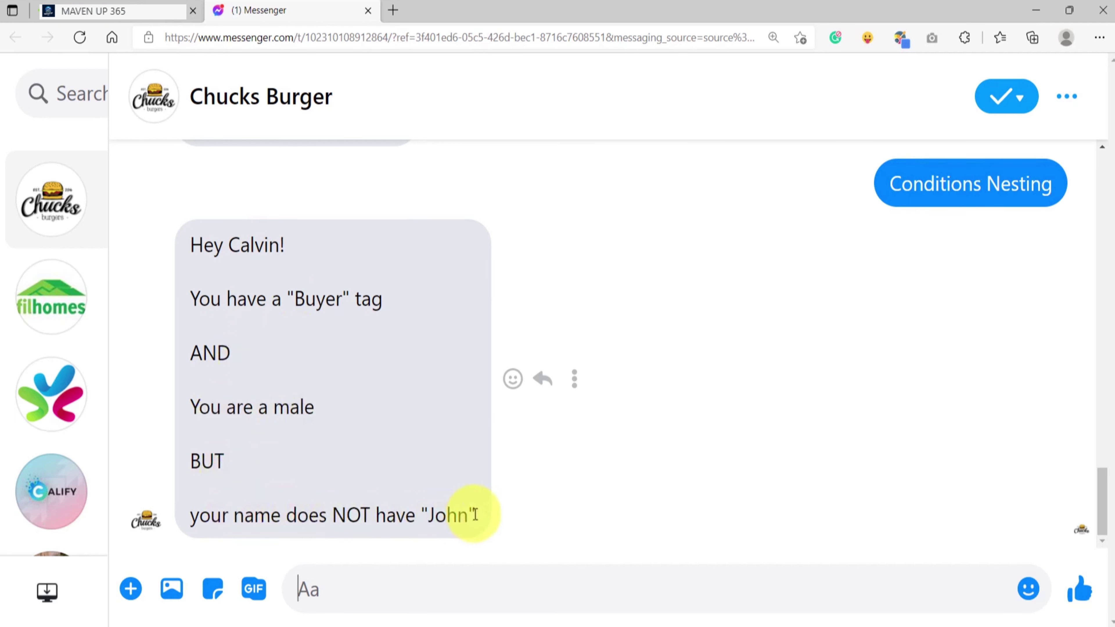
Step: Back in the flow builder, trace the nested path through the Buyer tag condition and the gender condition
left_click(134, 11)
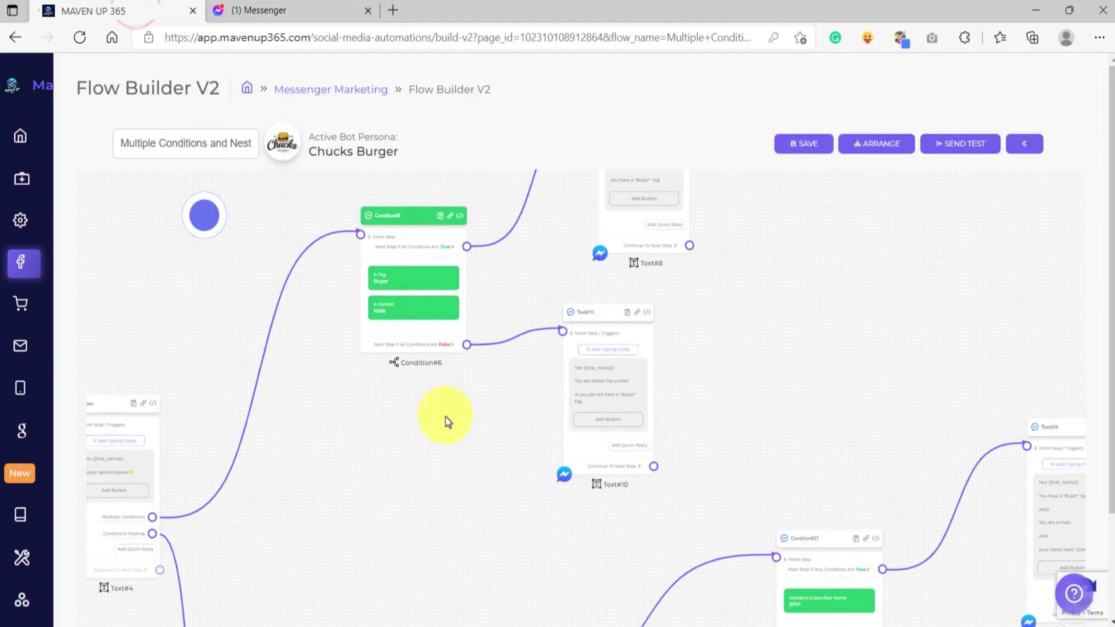
scroll(446, 417, "down", 3)
left_click_drag(457, 524, 492, 476)
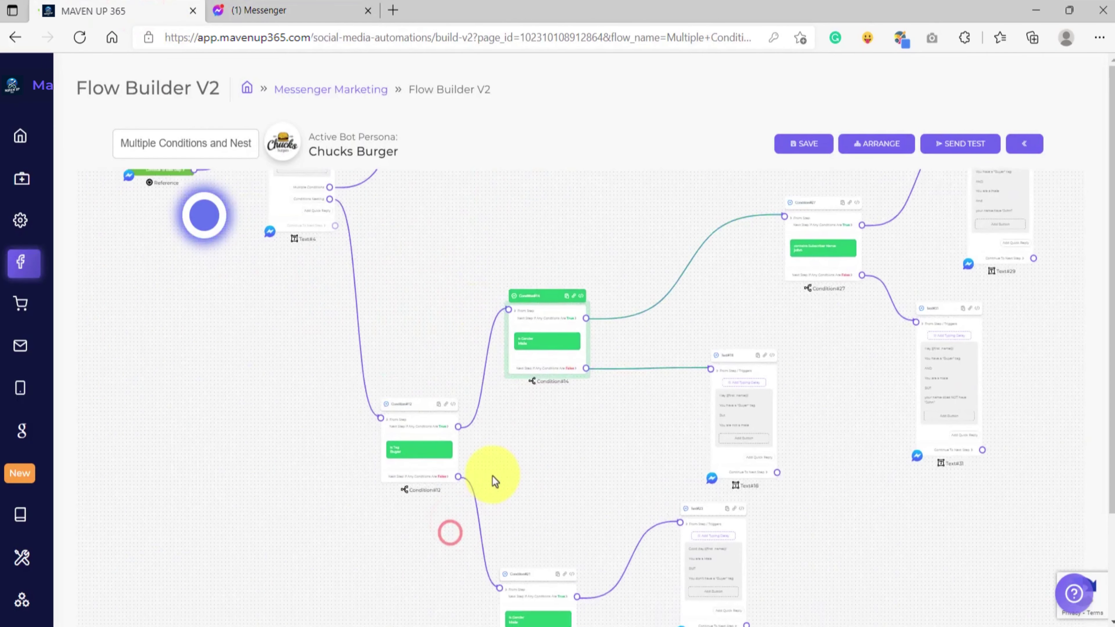
scroll(422, 466, "up", 5)
scroll(381, 413, "down", 1)
scroll(398, 412, "up", 1)
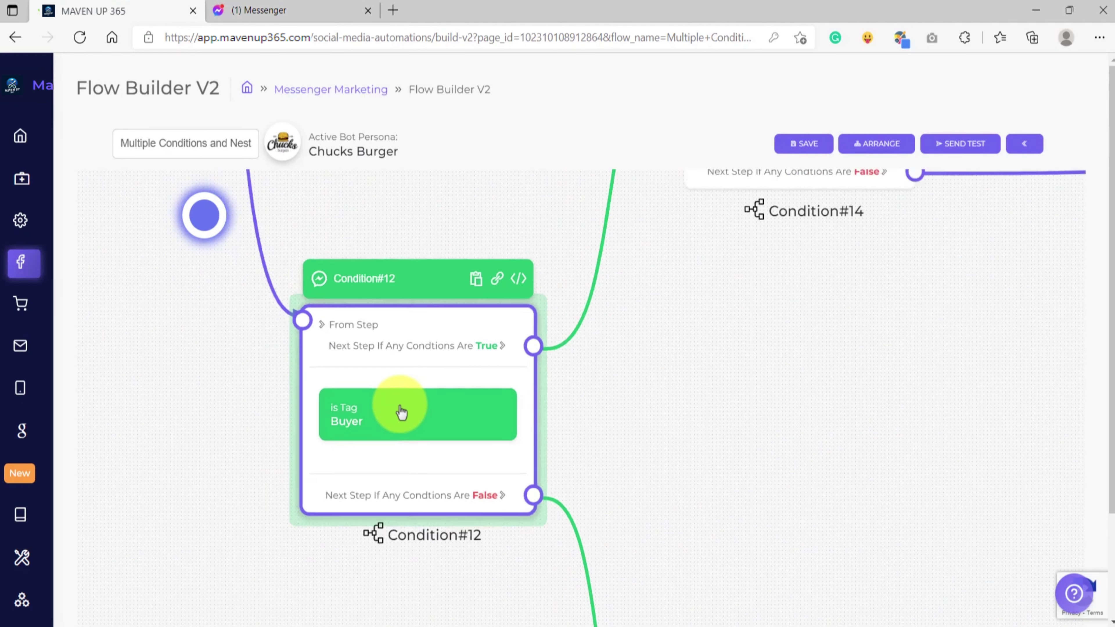
scroll(400, 407, "down", 1)
left_click_drag(829, 319, 588, 520)
left_click_drag(675, 359, 676, 418)
scroll(523, 424, "up", 1)
scroll(524, 417, "down", 3)
Step: Follow the nested path to the subscriber name condition and examine the text reply on its False output
left_click_drag(852, 340, 450, 393)
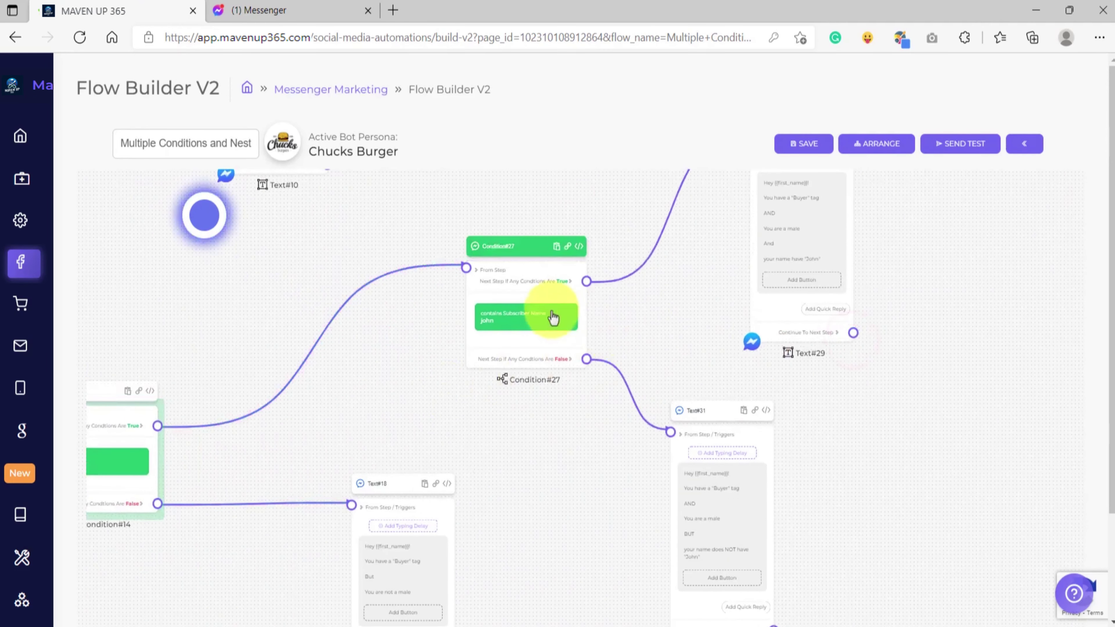
scroll(540, 325, "up", 3)
scroll(529, 336, "down", 3)
scroll(659, 439, "up", 3)
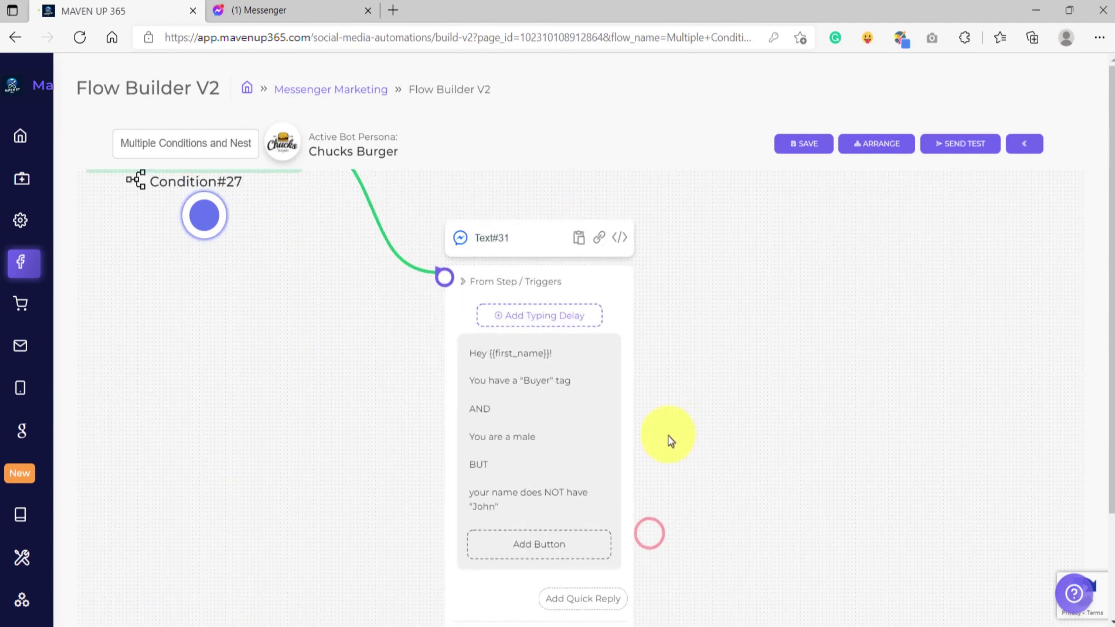
scroll(668, 439, "up", 2)
scroll(520, 459, "down", 1)
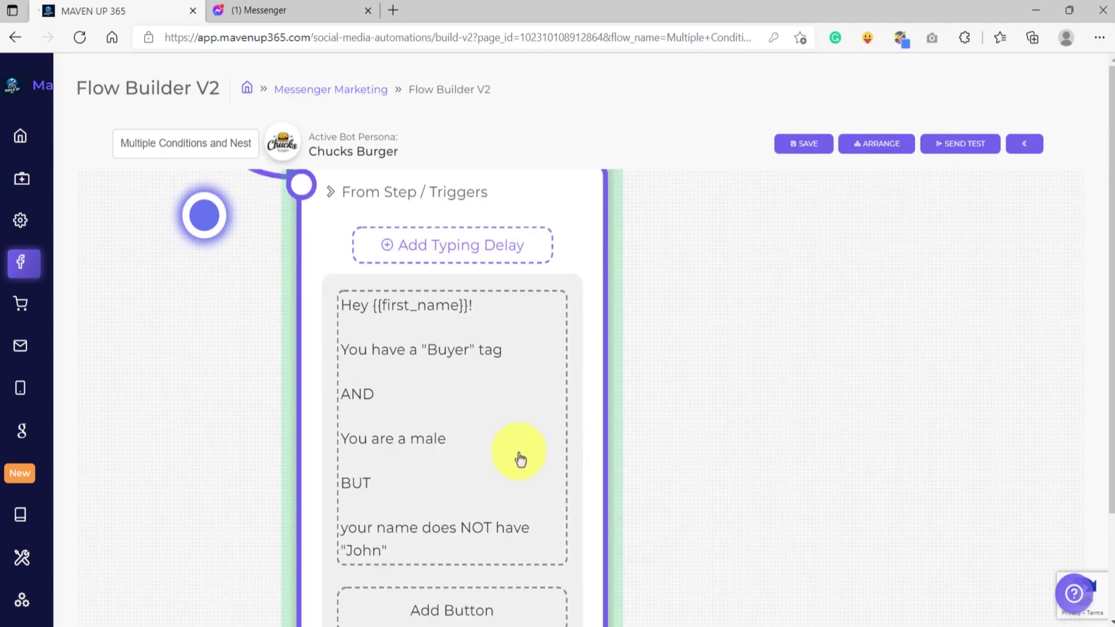
scroll(519, 457, "down", 5)
left_click_drag(413, 498, 726, 433)
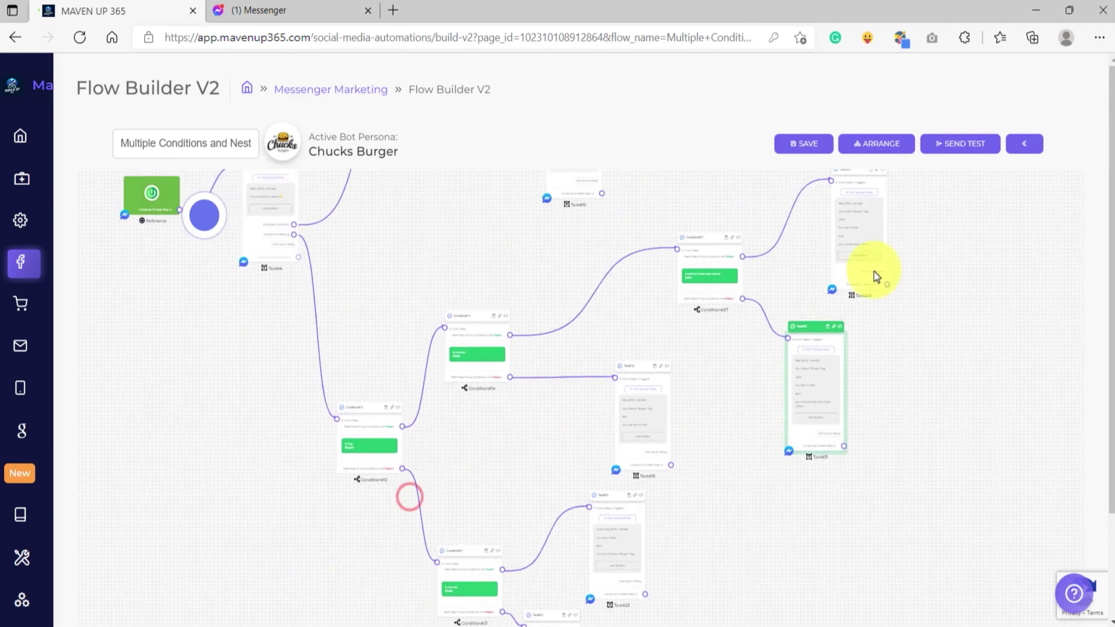
Step: Open the Messenger Subscribers list for the Chucks Burger page and locate the test subscriber's record
left_click(1024, 144)
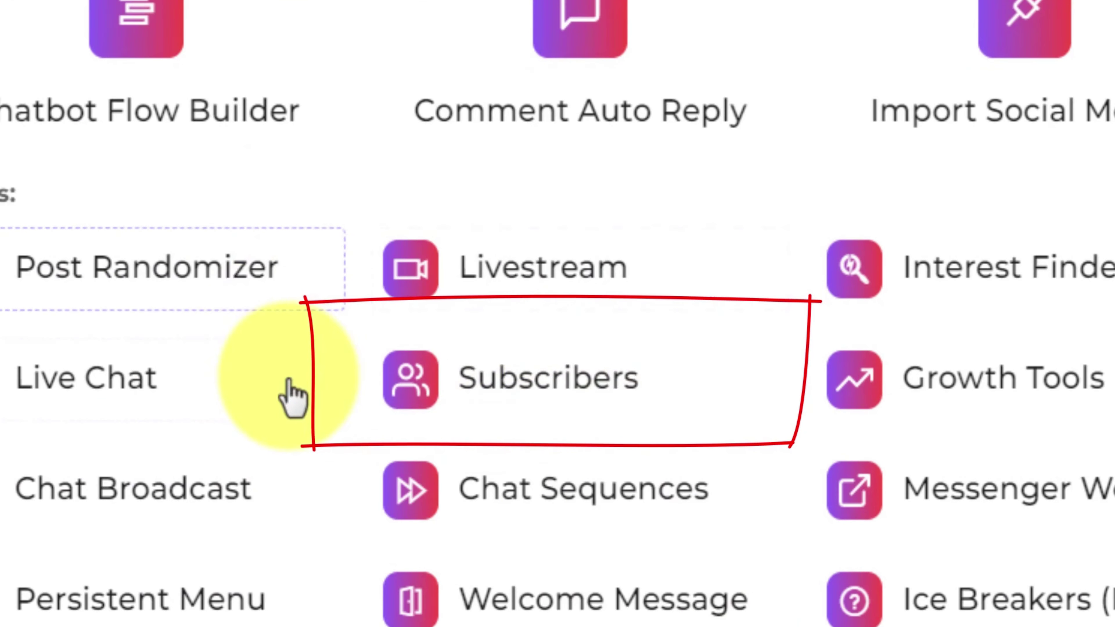
left_click(408, 380)
left_click(1011, 316)
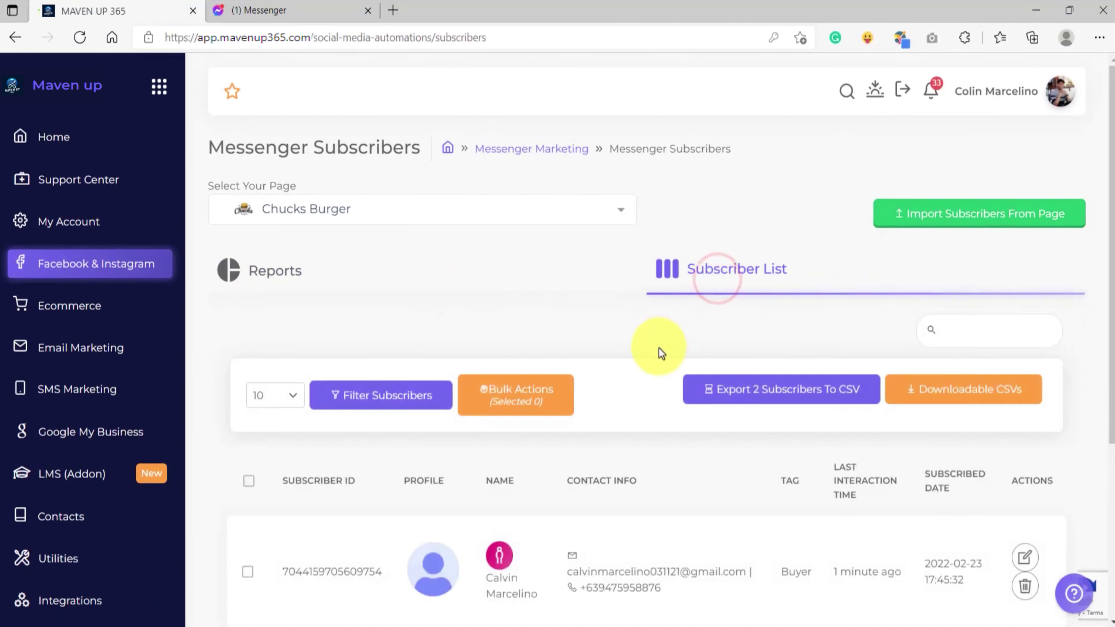
scroll(676, 347, "down", 5)
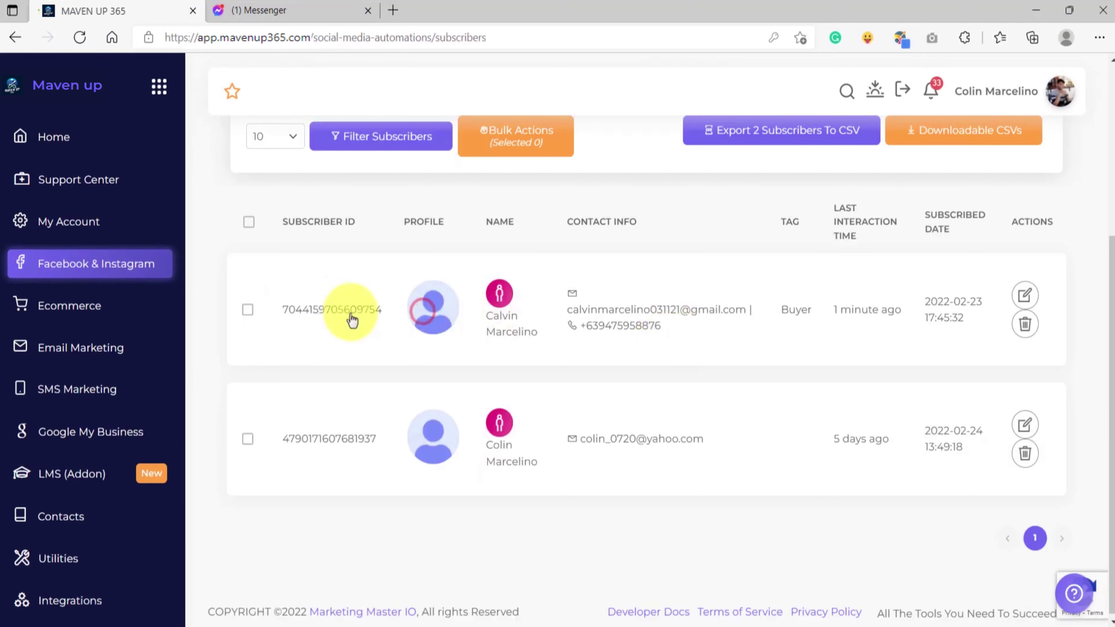
left_click(694, 311)
triple_click(687, 326)
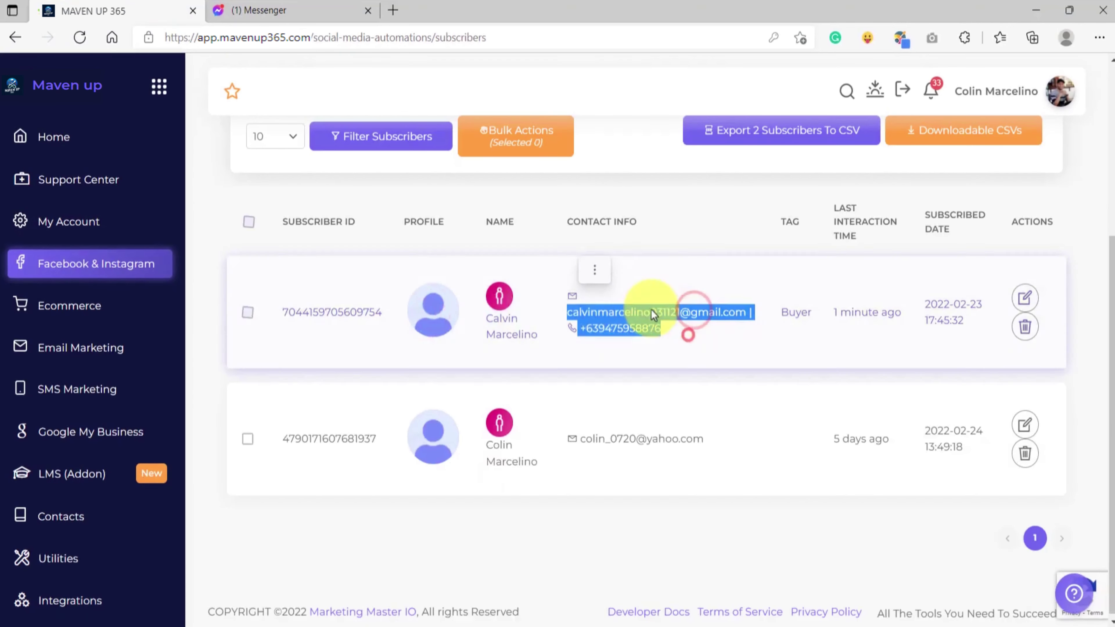
Step: Remove the Buyer tag from the first listed subscriber and submit the update
left_click(1024, 296)
left_click(873, 332)
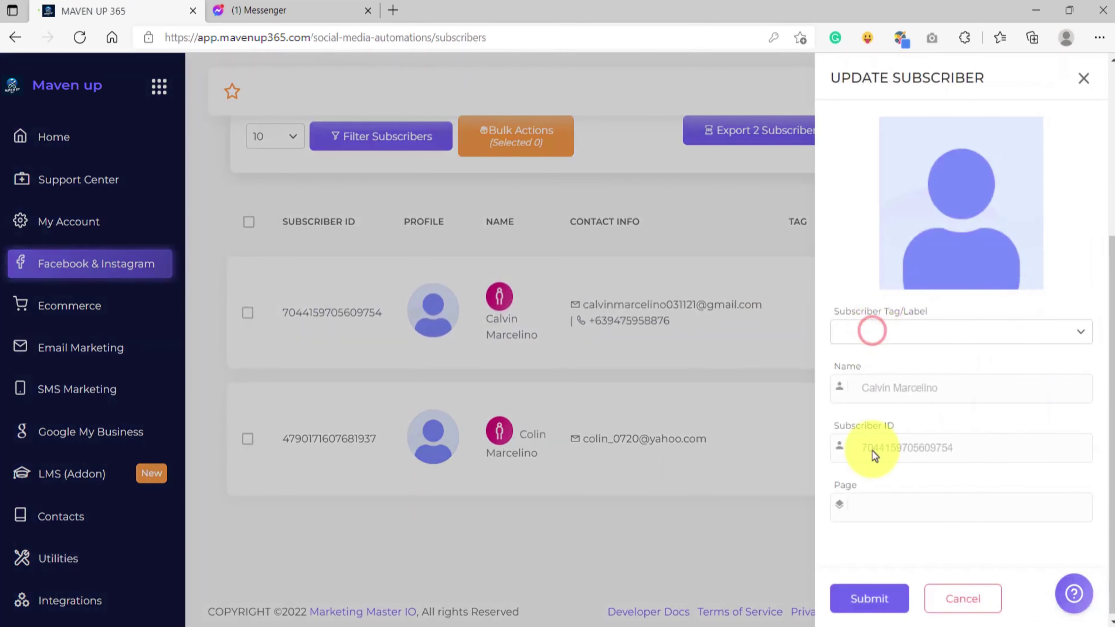
left_click(859, 600)
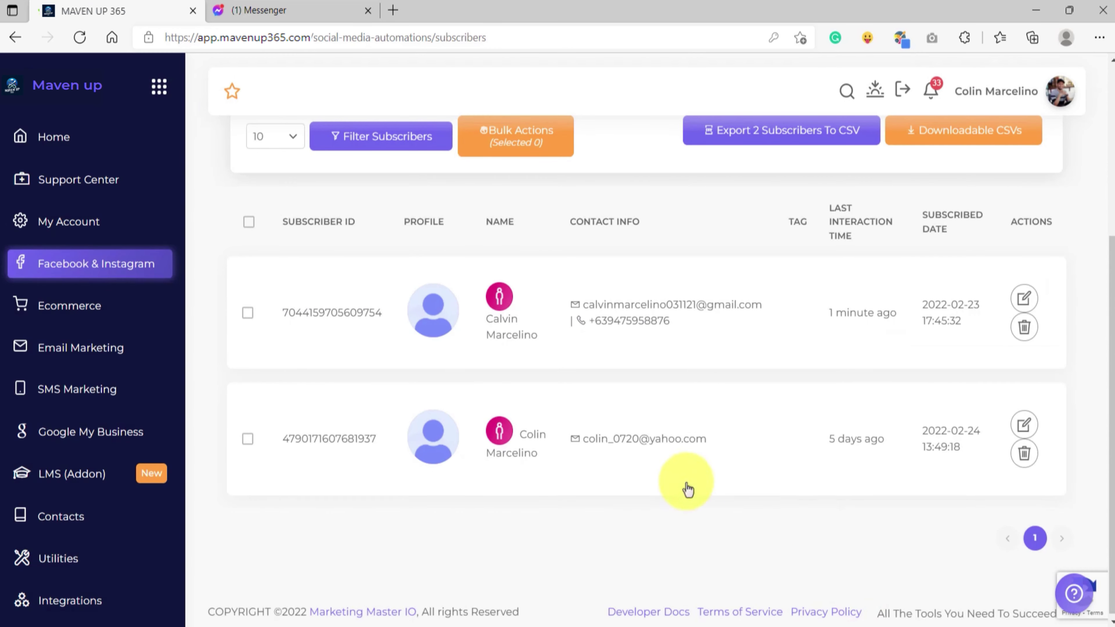
Step: Switch to Messenger, send "nesting" and test Conditions Nesting for the untagged subscriber
key("ctrl+Tab")
type("nesting")
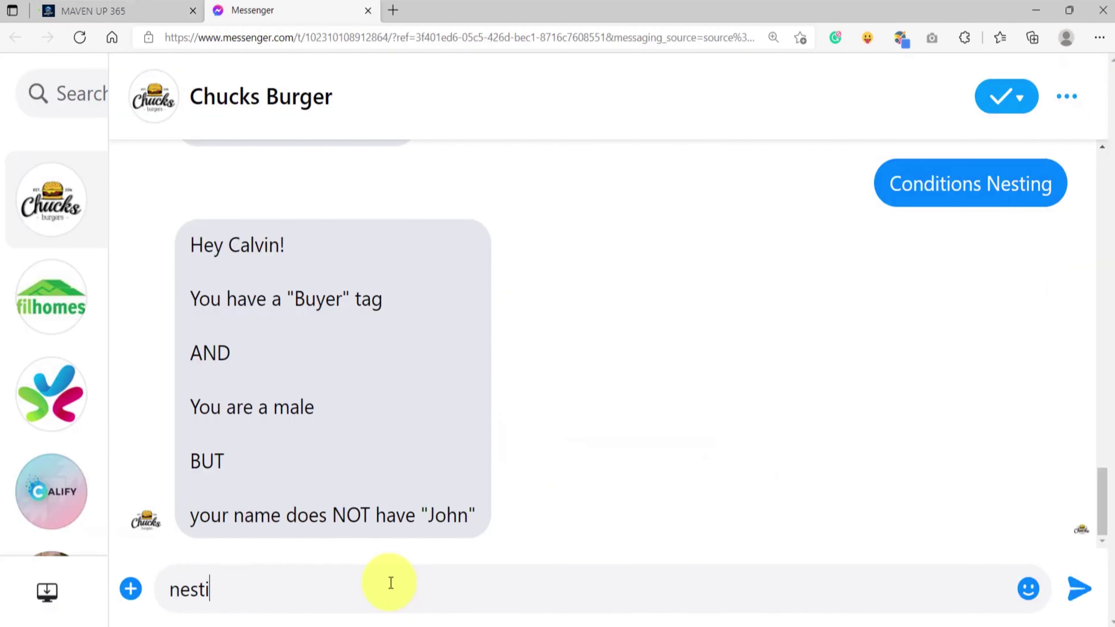
key("Return")
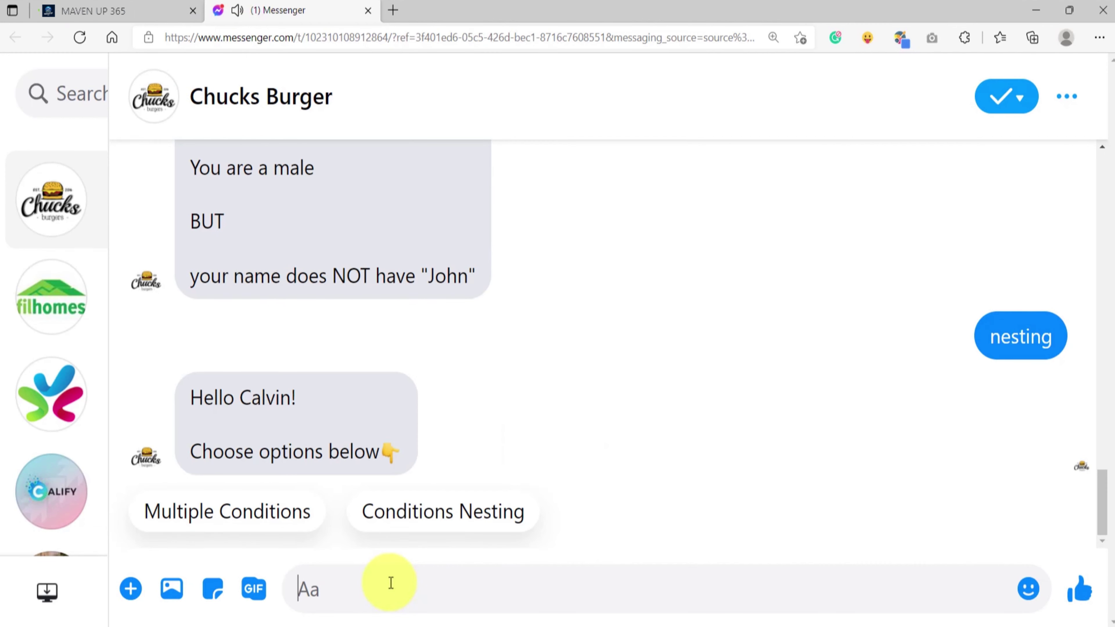
left_click(425, 525)
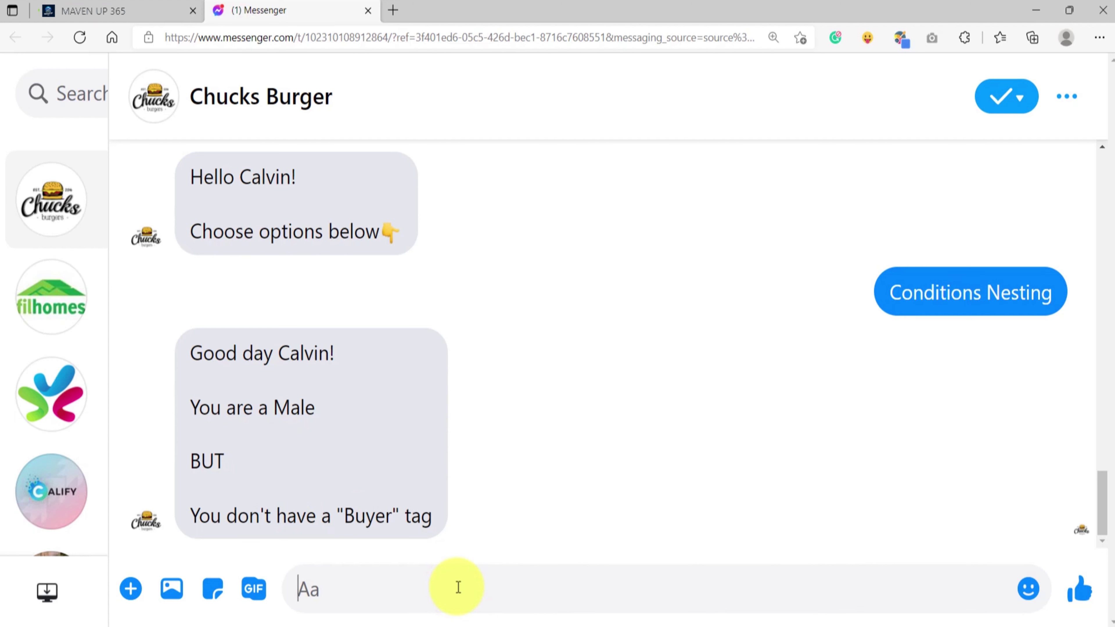
Step: Send "nesting" once more to bring up the option choices for another test
type("nesting")
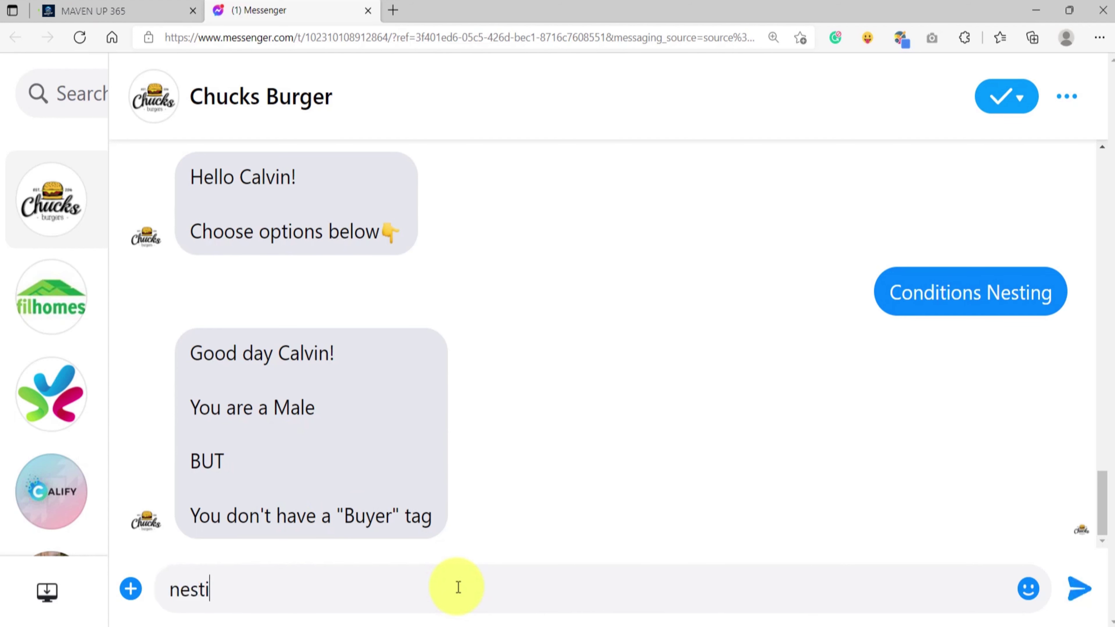
key("Return")
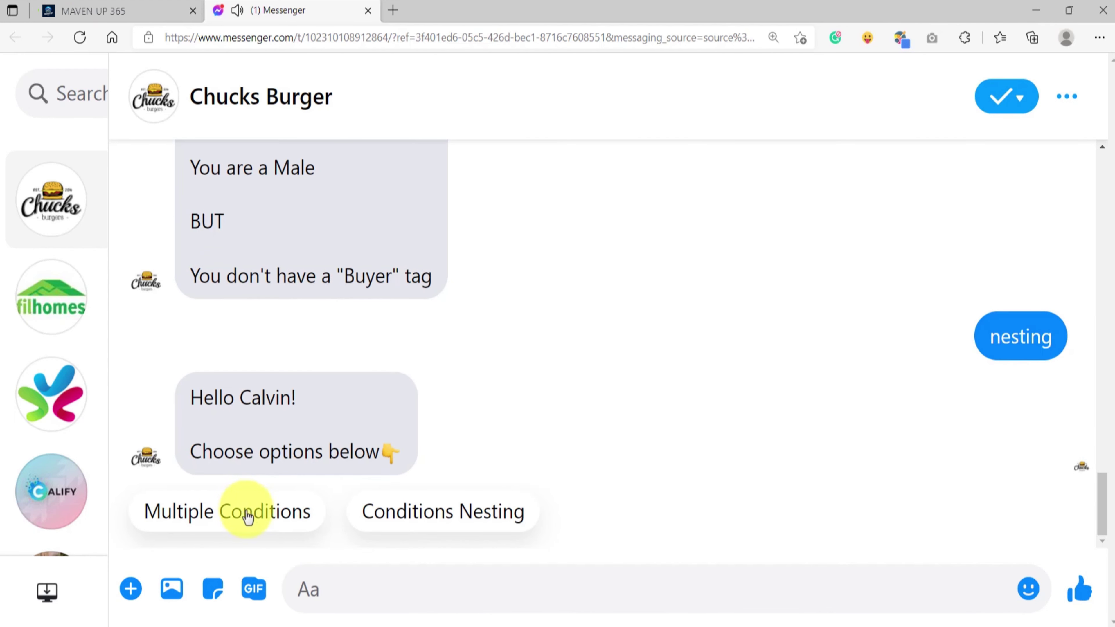